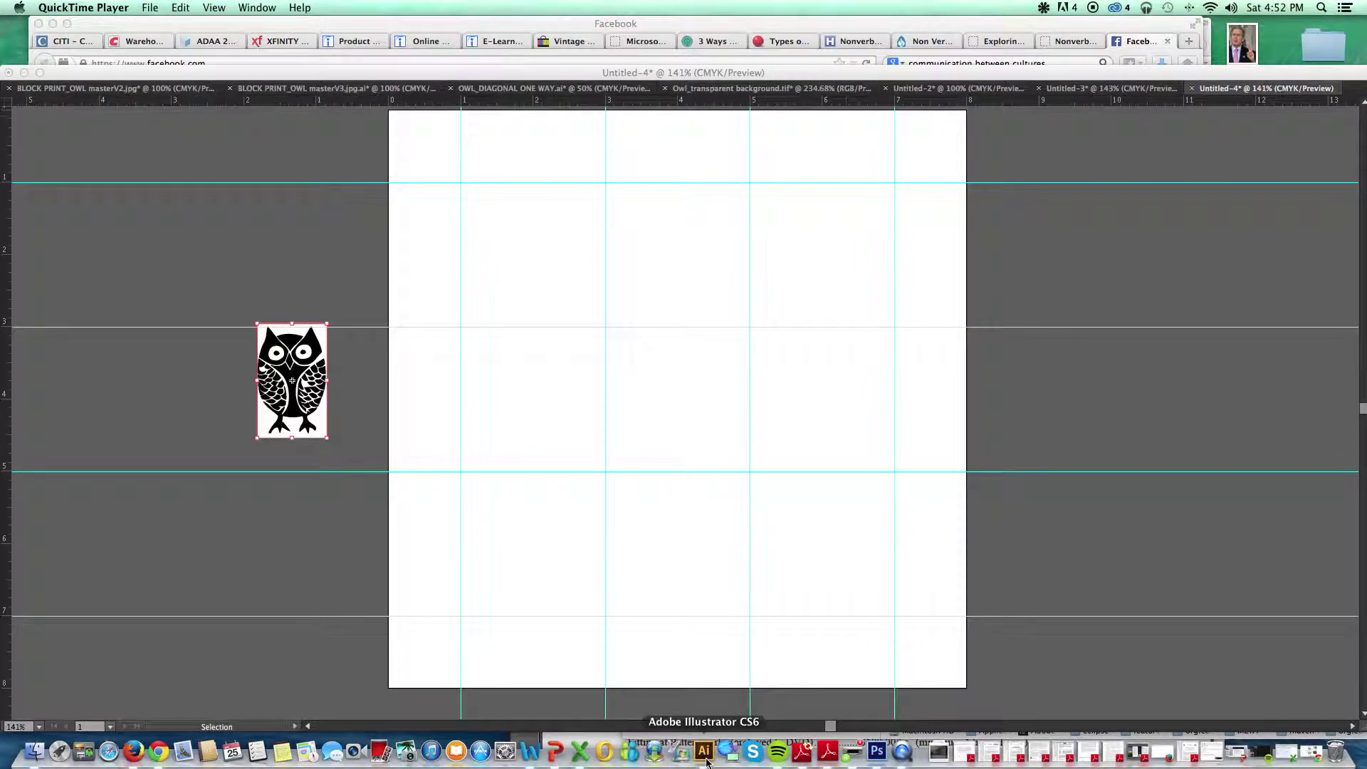
- Bring Illustrator forward, break the owl's link to its old symbol, and deselect it
left_click(703, 751)
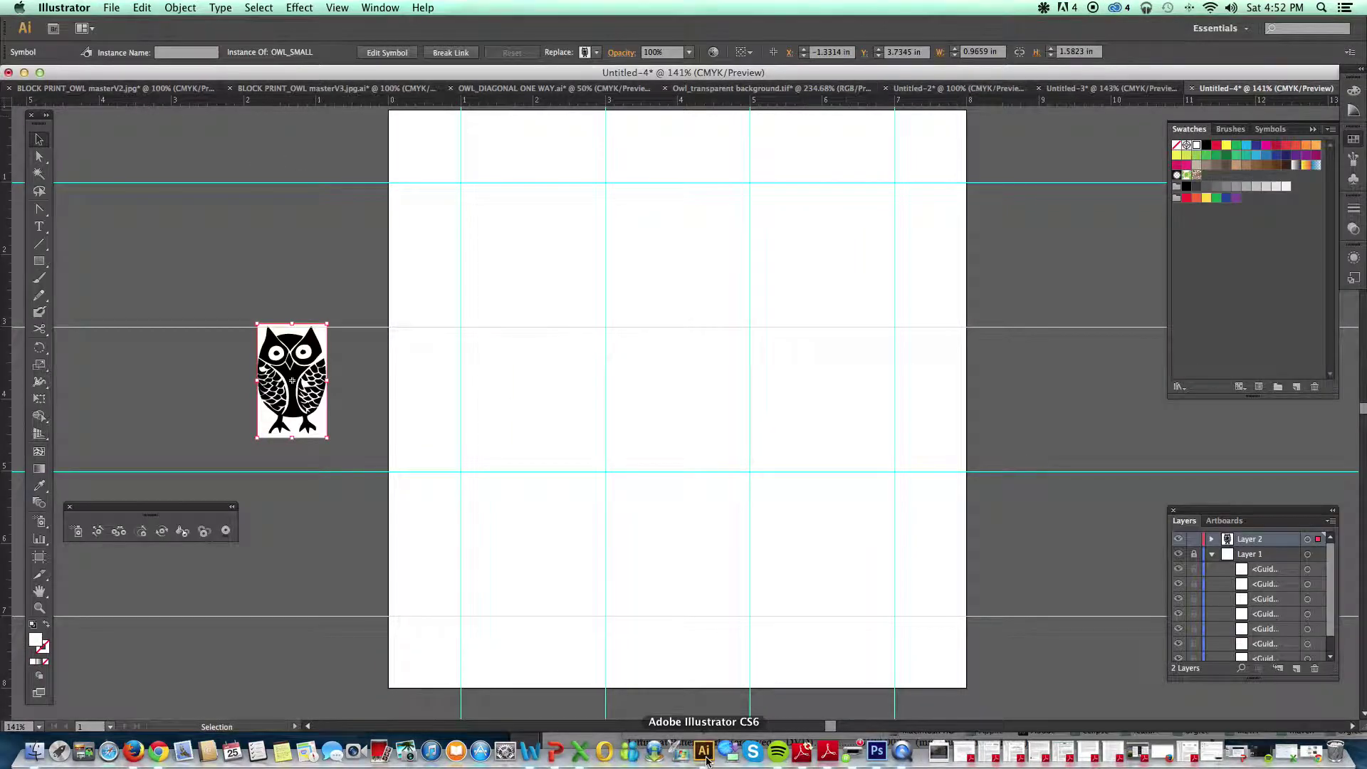
left_click(459, 56)
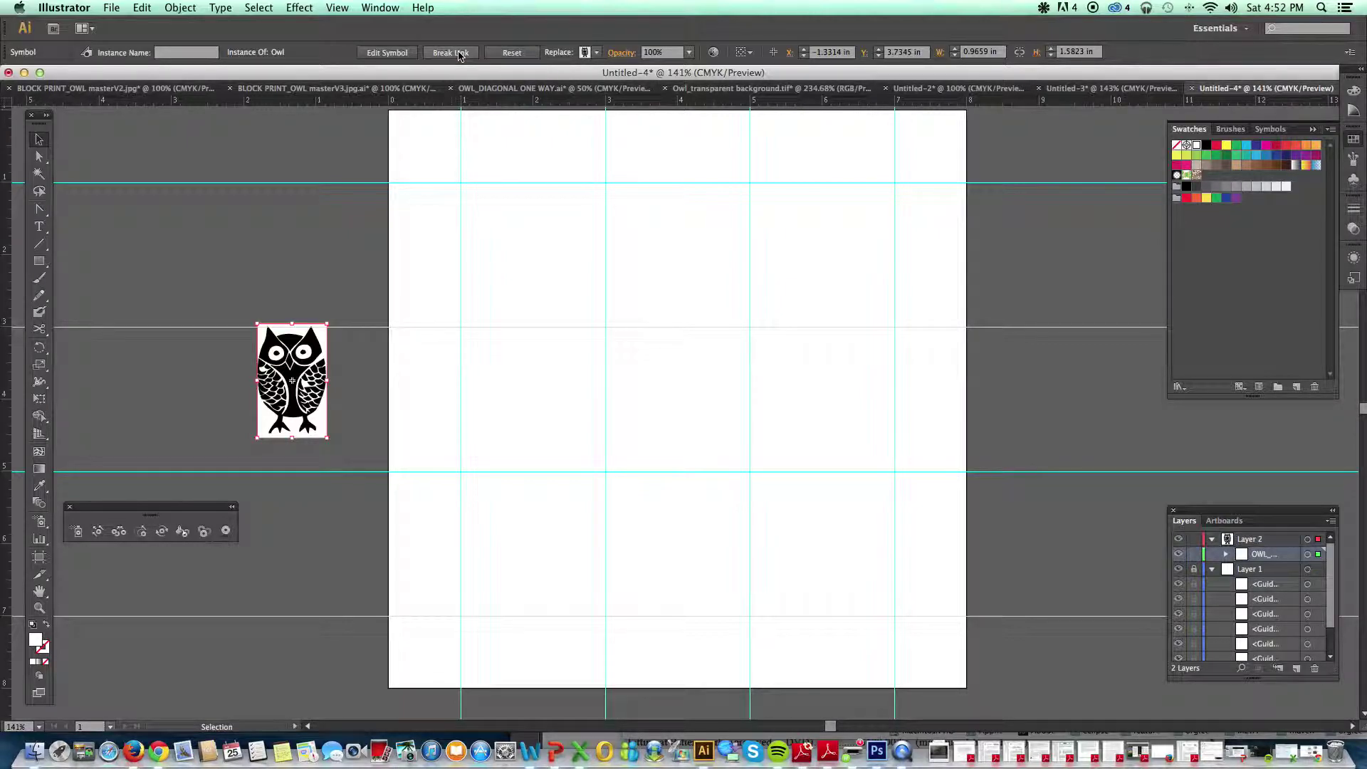
left_click(1020, 275)
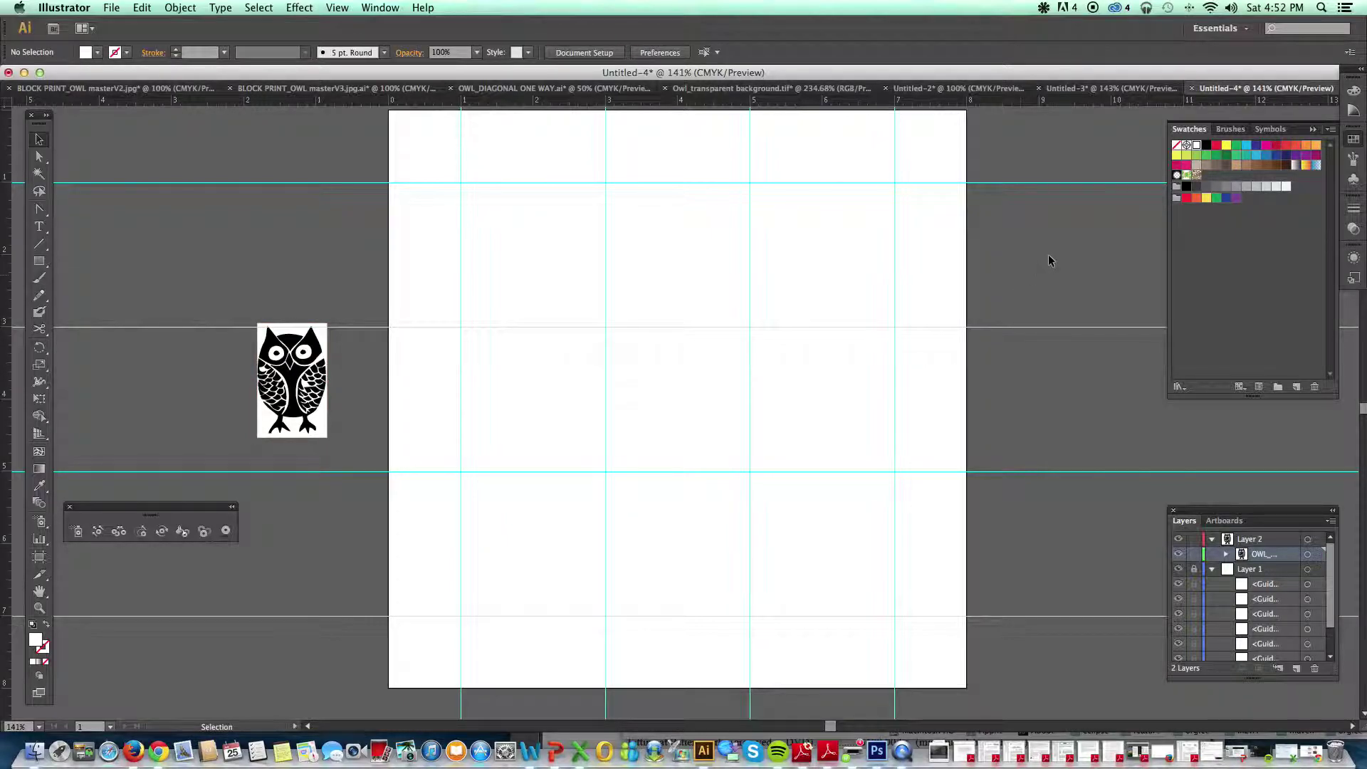
- Show the Symbols panel to review the two saved owl symbols
left_click(1262, 130)
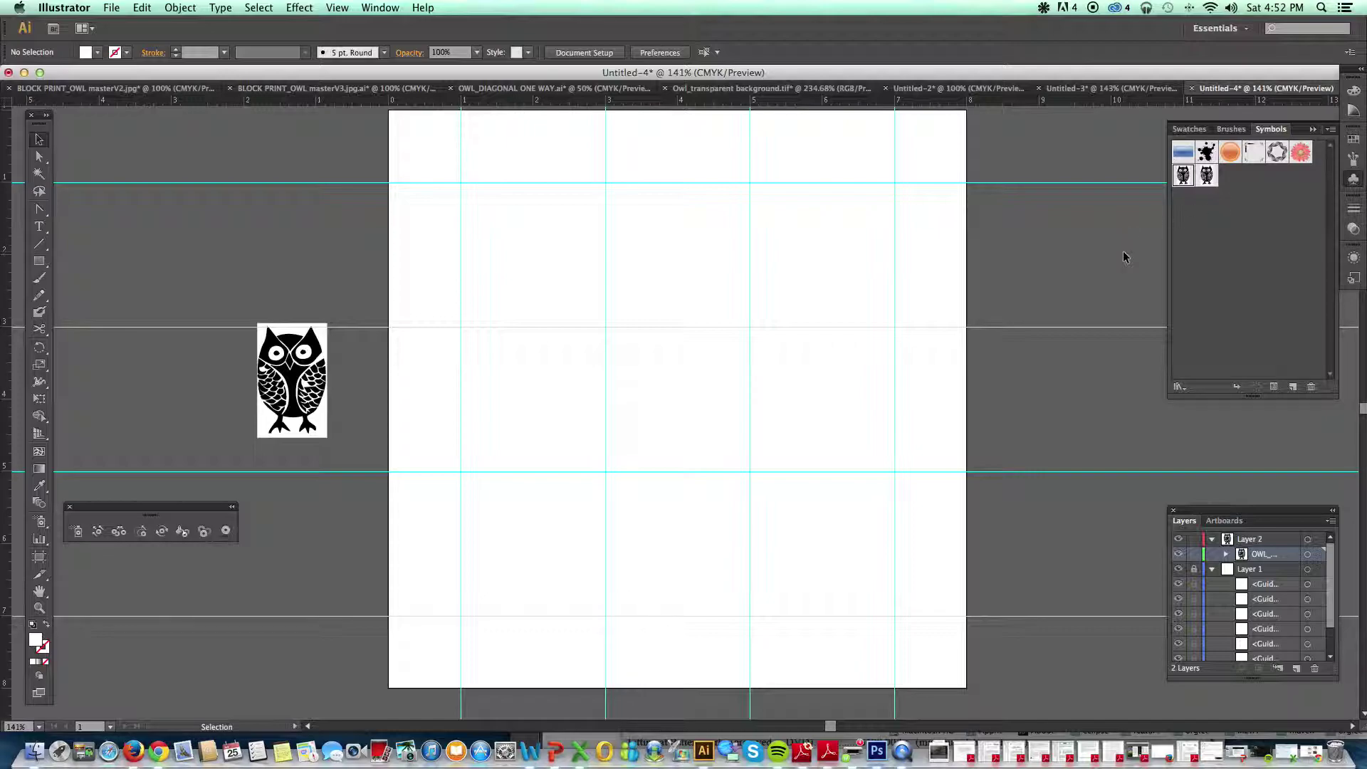
scroll(1075, 272, "left", 5)
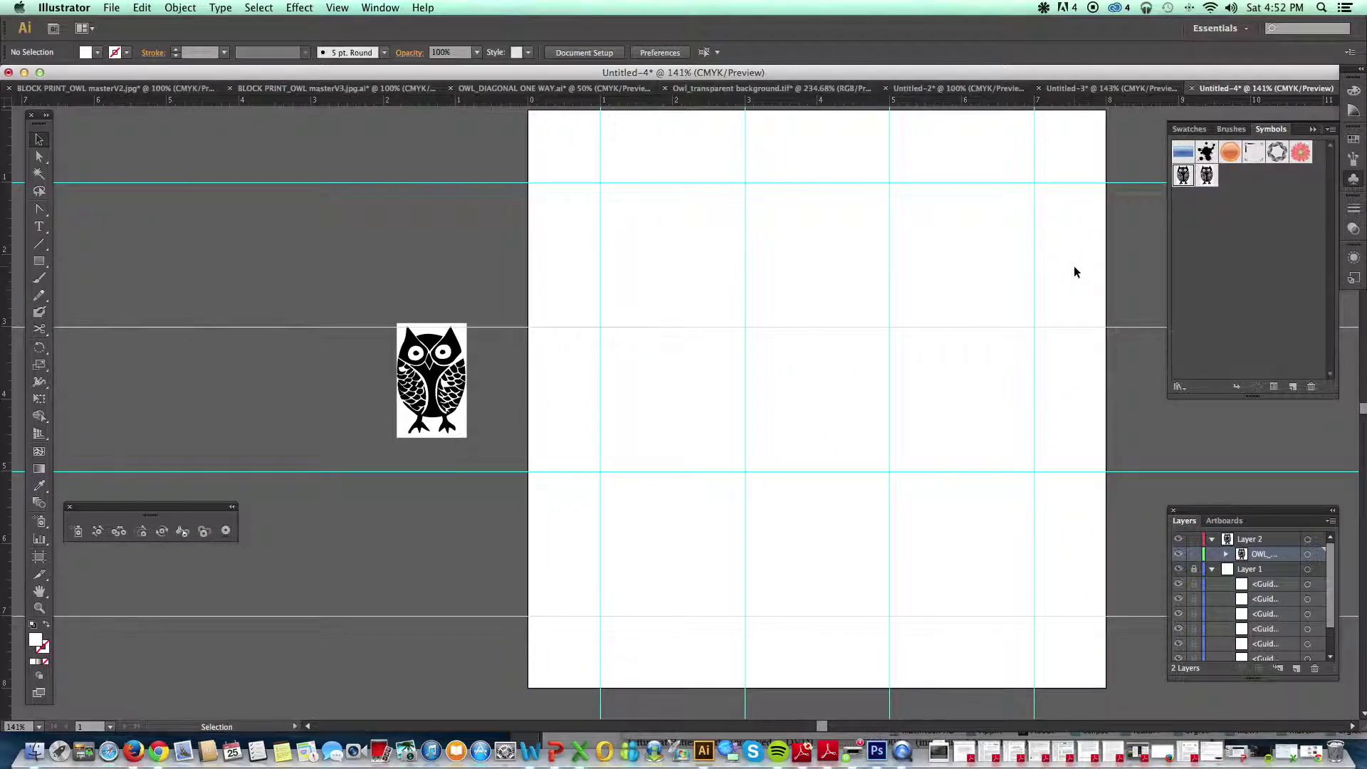
scroll(1075, 272, "left", 2)
scroll(1077, 274, "right", 5)
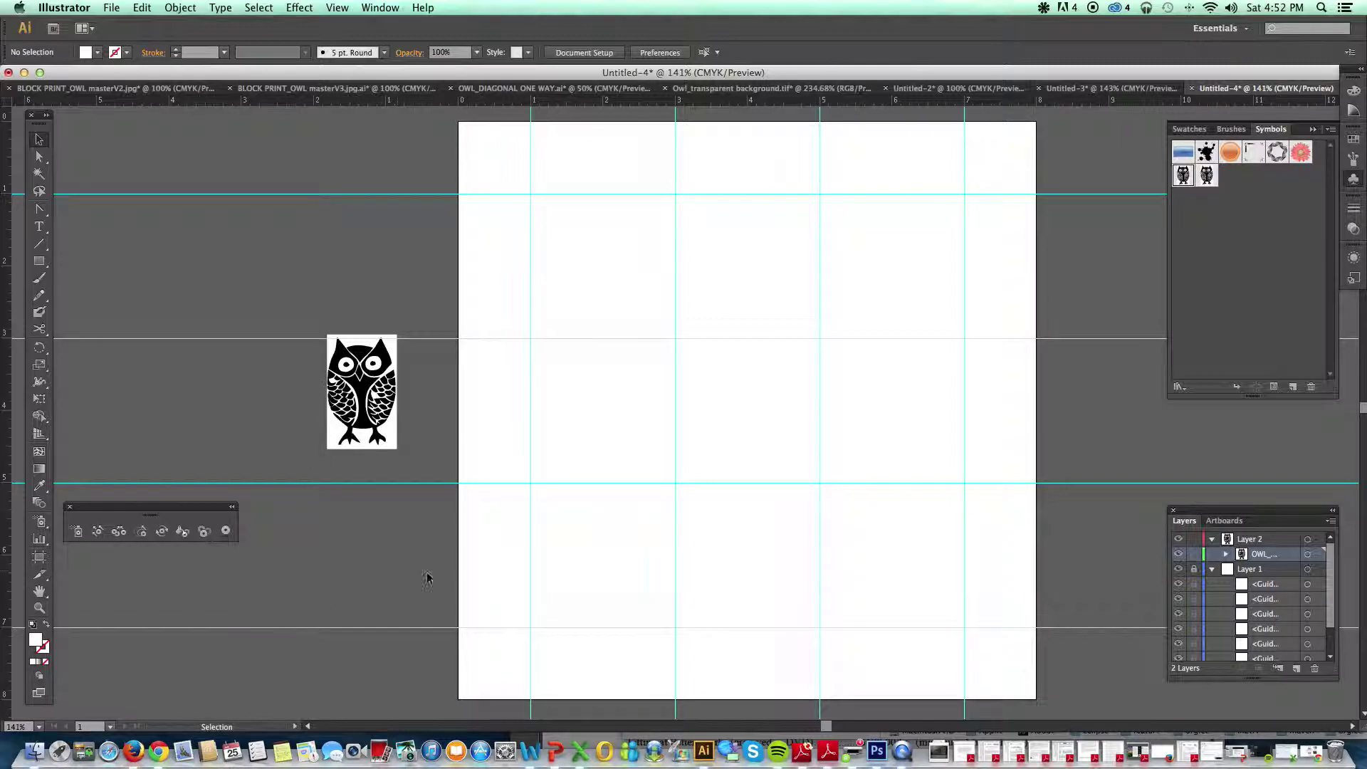
left_click(337, 7)
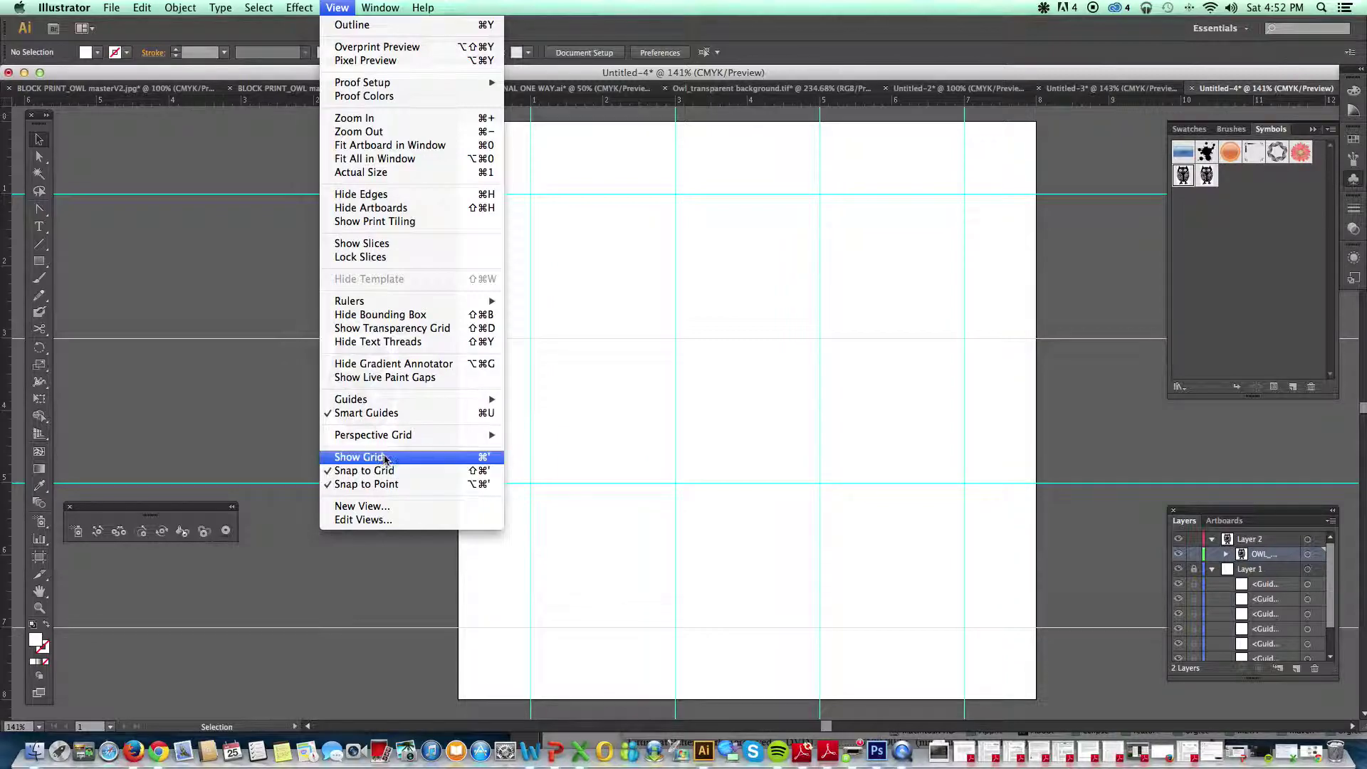
left_click(359, 456)
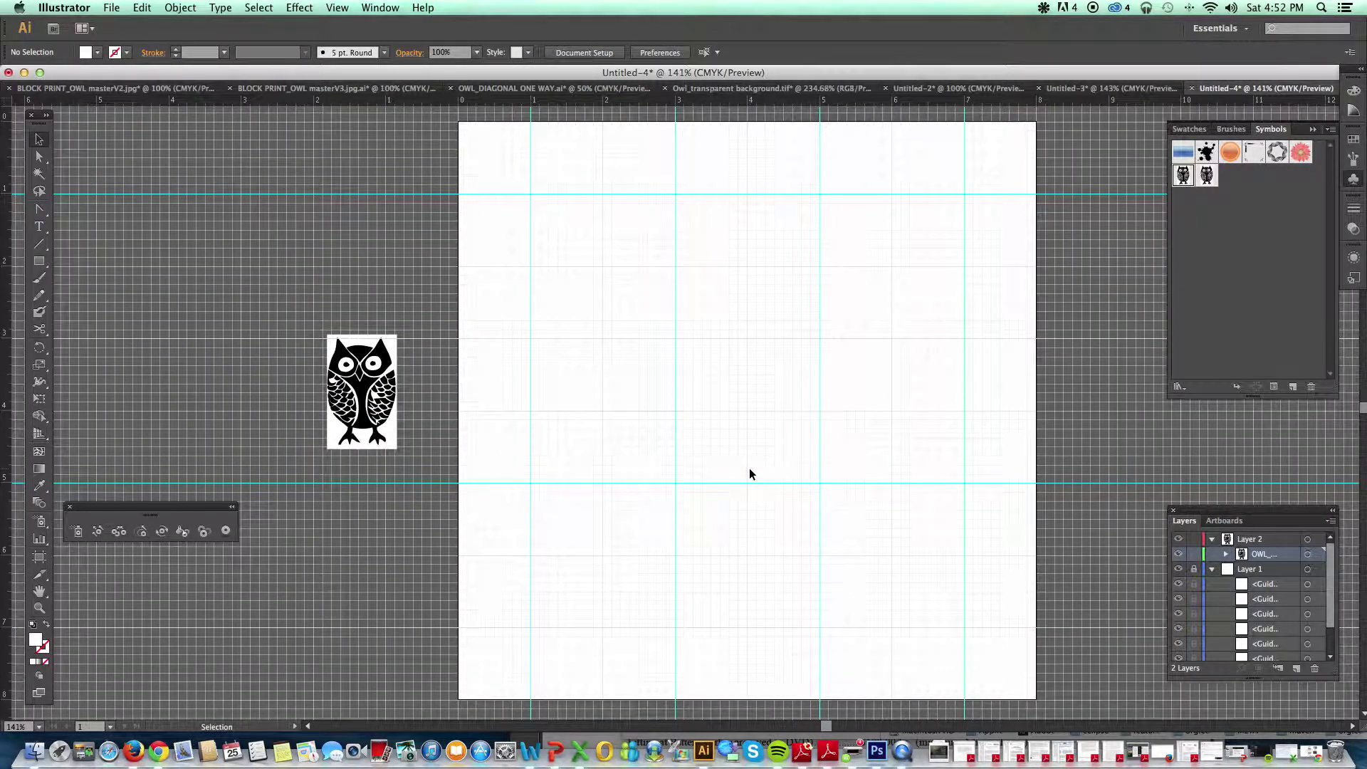
left_click(337, 8)
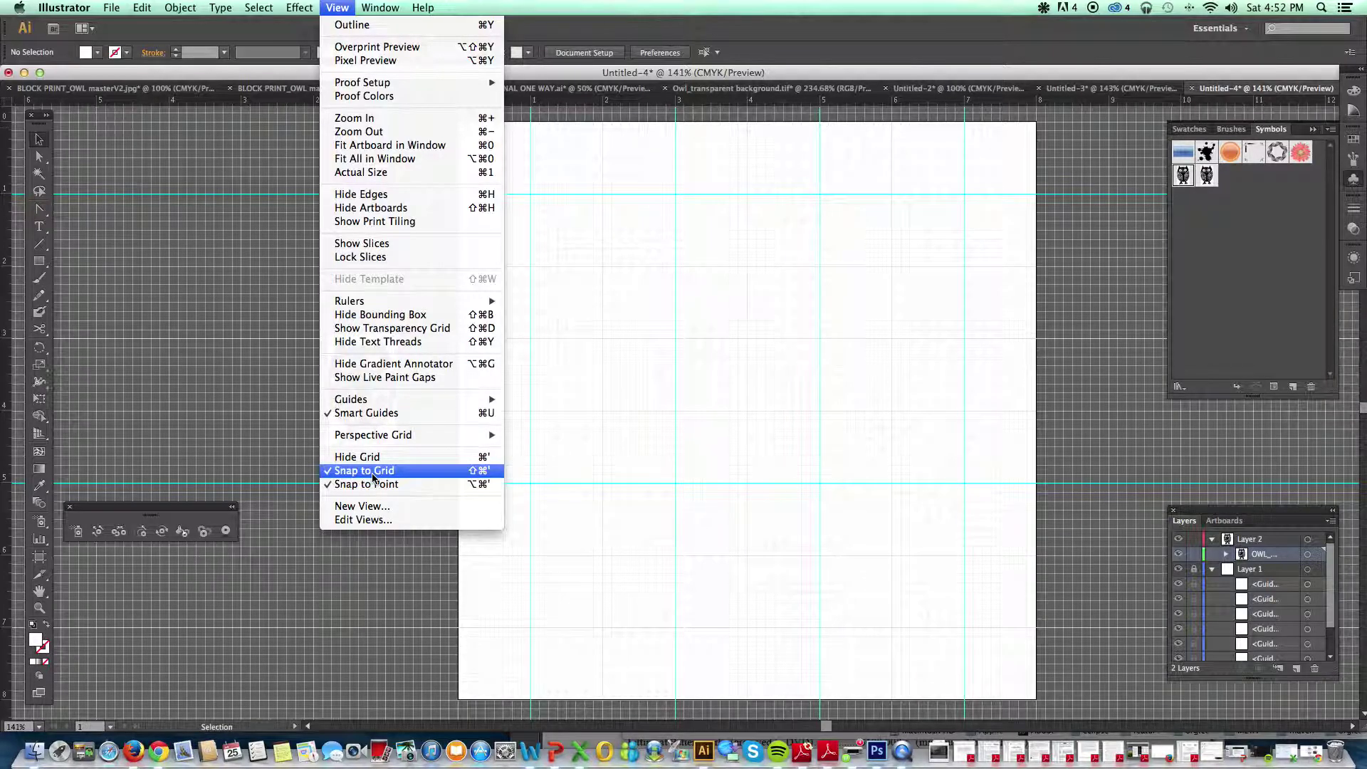
mouse_move(382, 303)
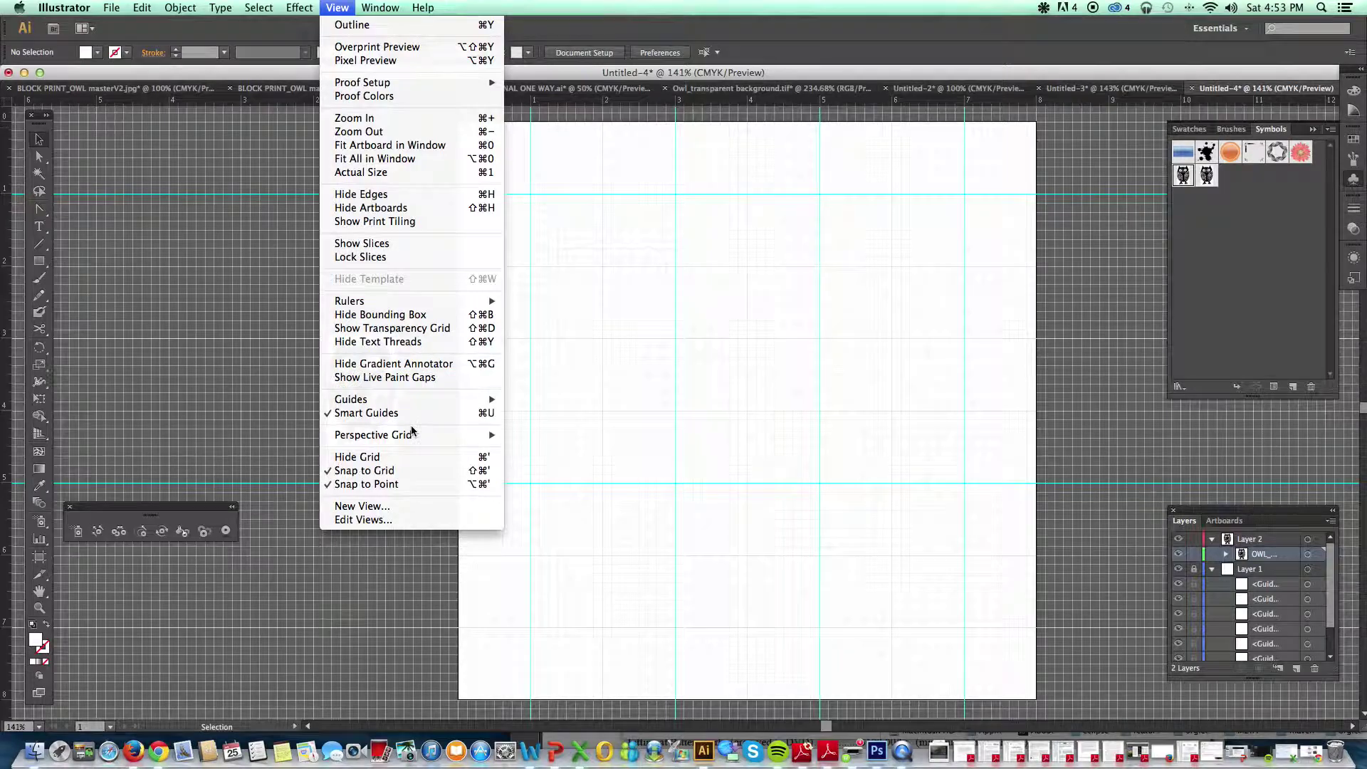
left_click(397, 459)
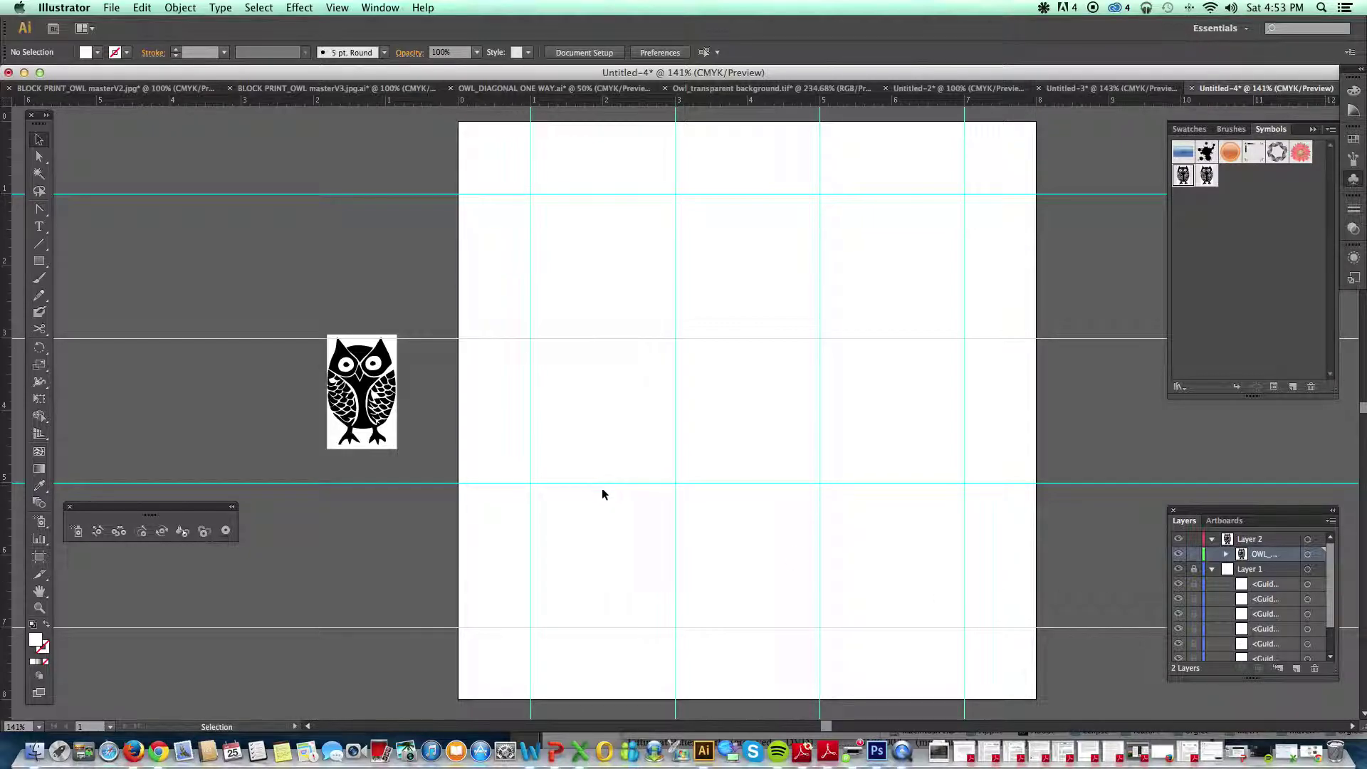
- Lock Layer 1 with the guides, then select the owl
left_click(1195, 570)
left_click(362, 372)
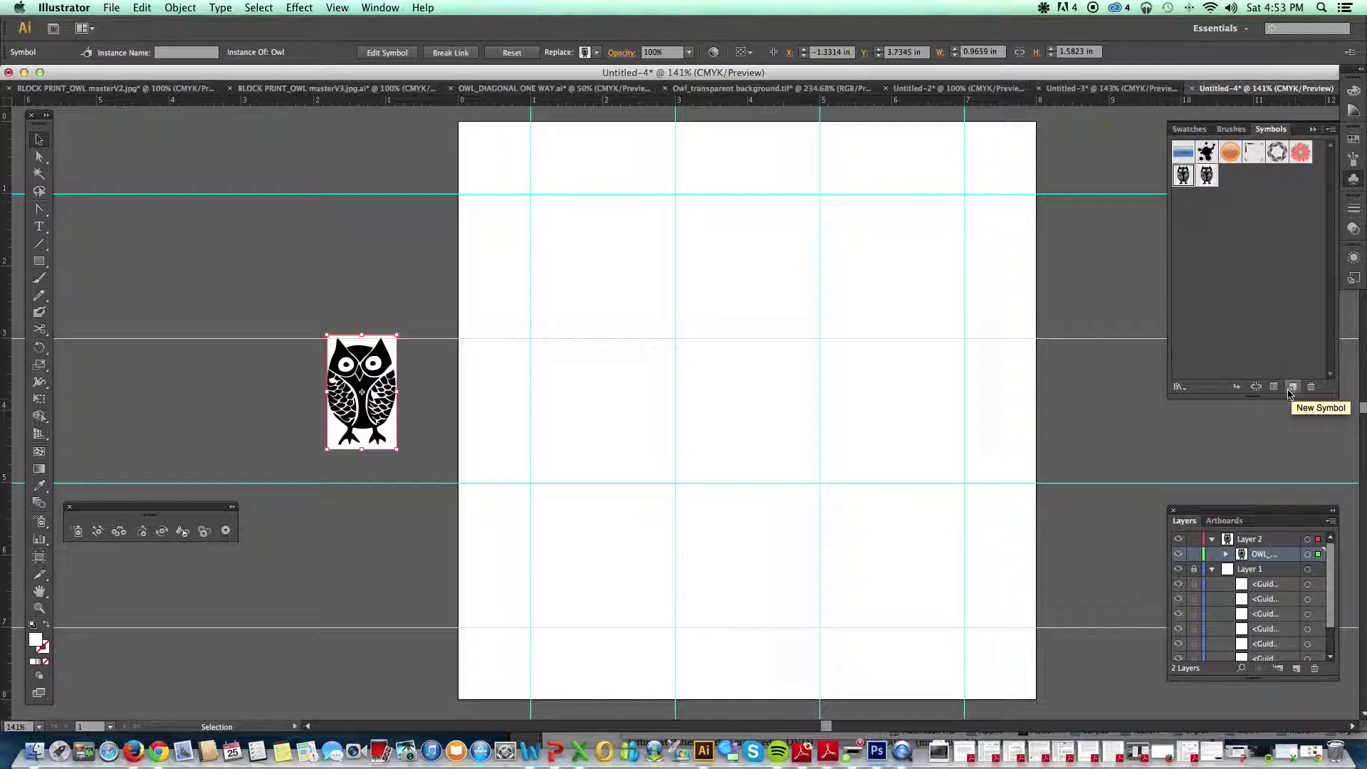
- Create a new Graphic symbol named OWL from the owl, saved as OWL 3
left_click(380, 8)
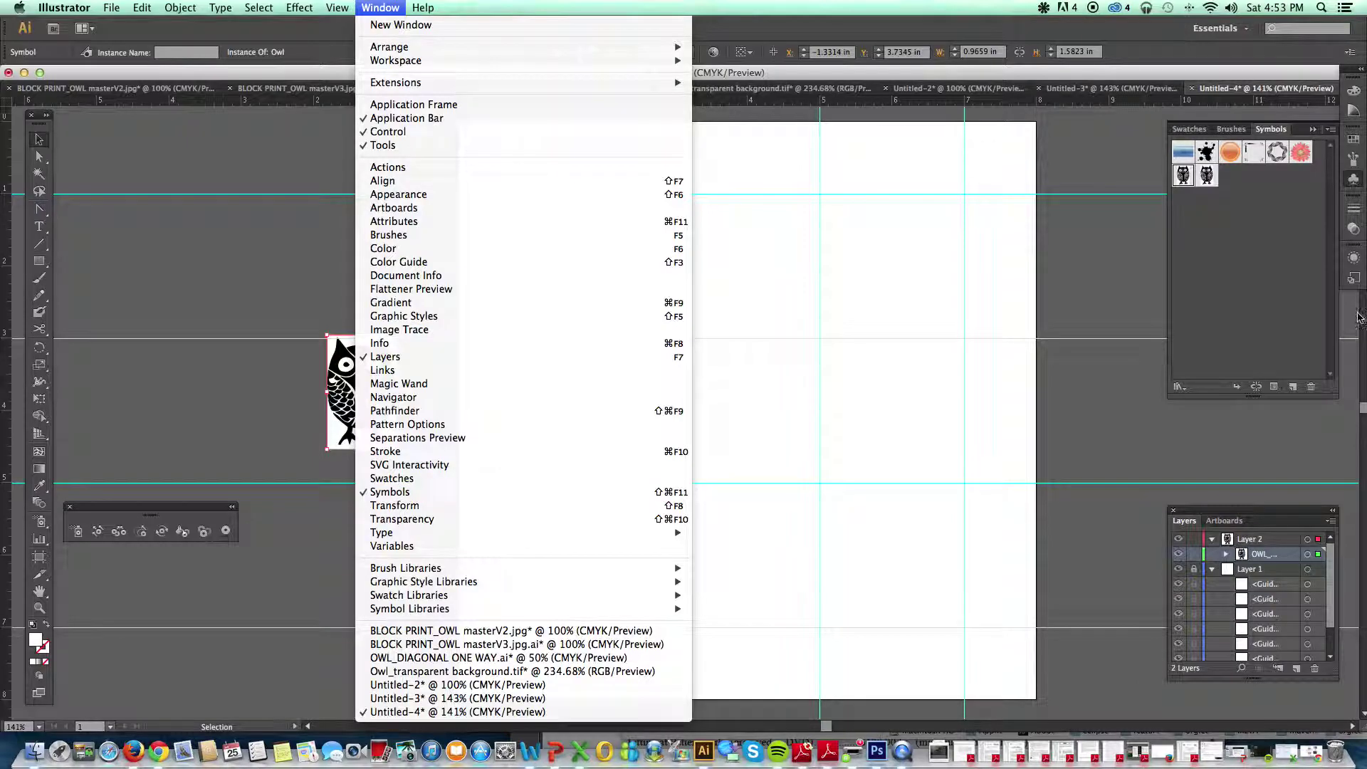
left_click(1211, 424)
left_click(1294, 388)
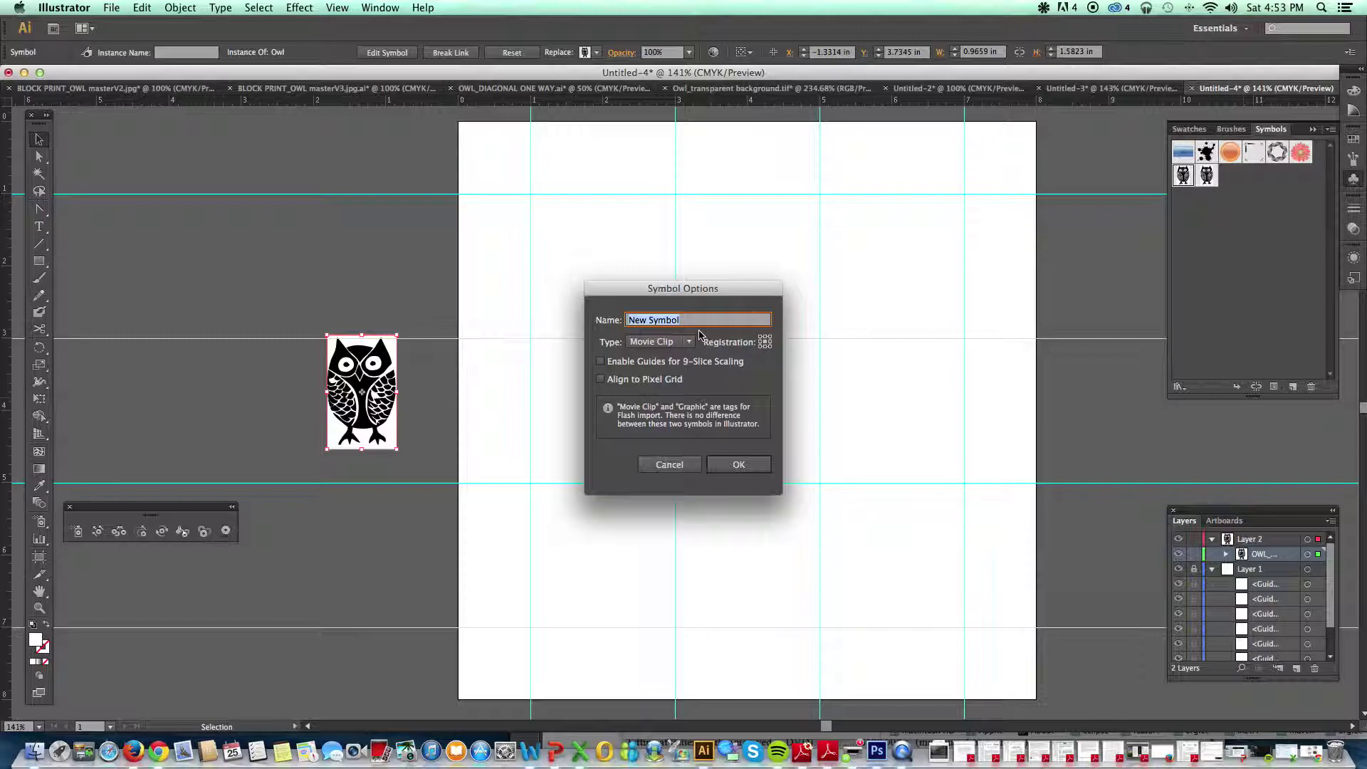
type("OWL 3")
left_click(659, 341)
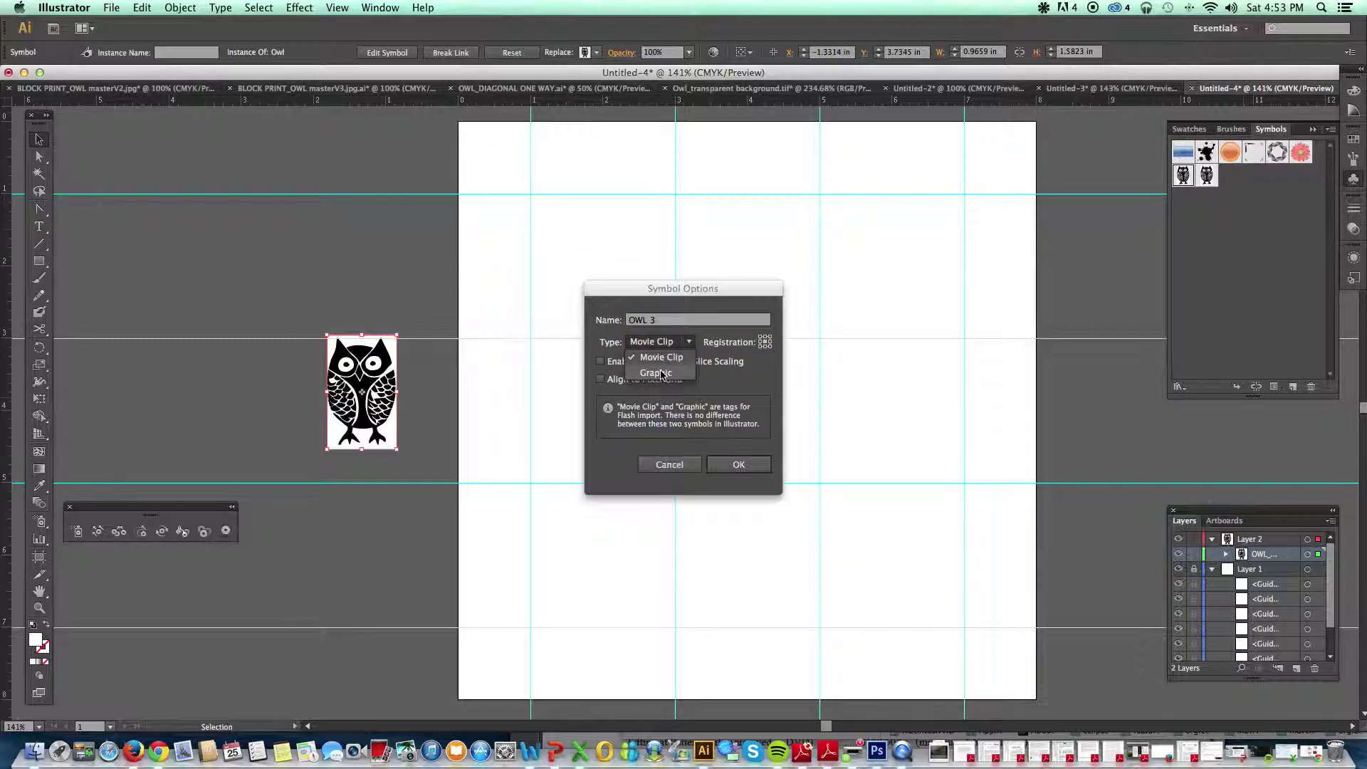
left_click(661, 373)
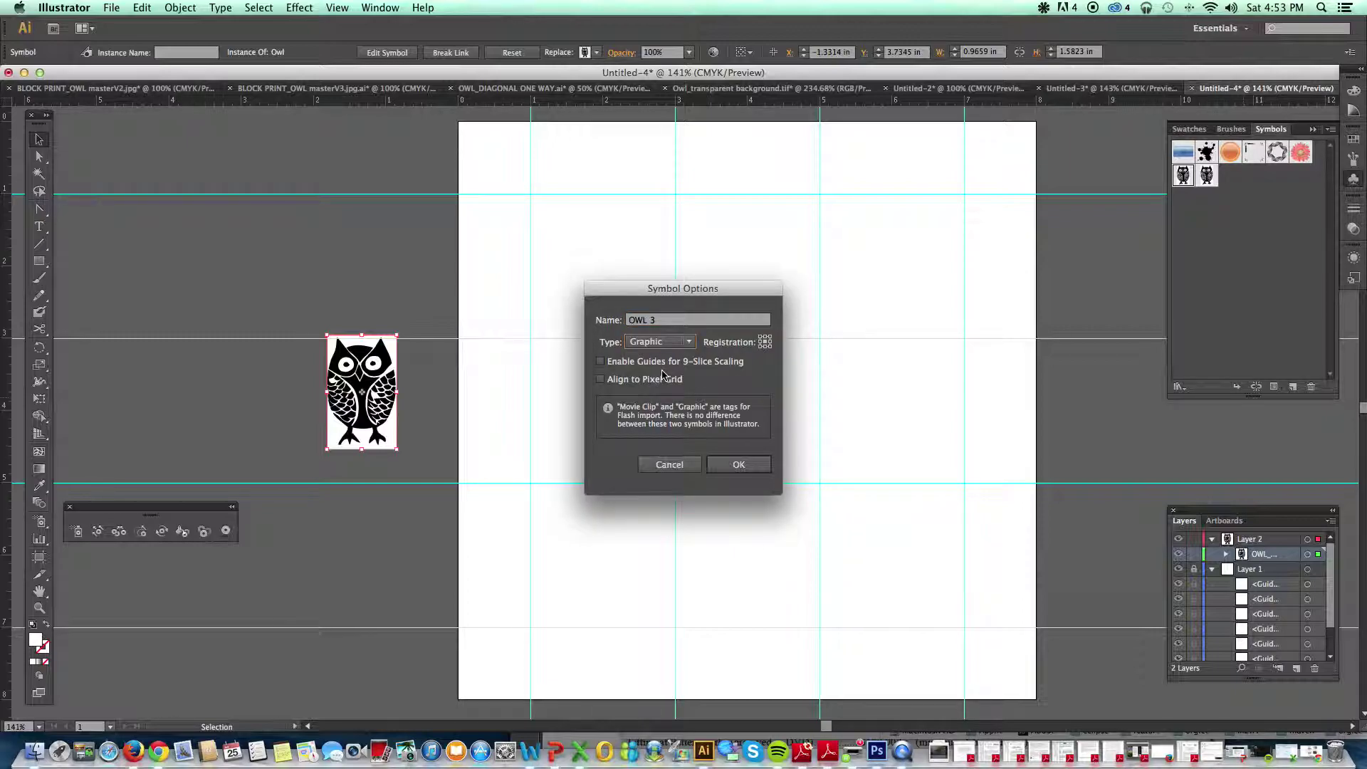
left_click(741, 465)
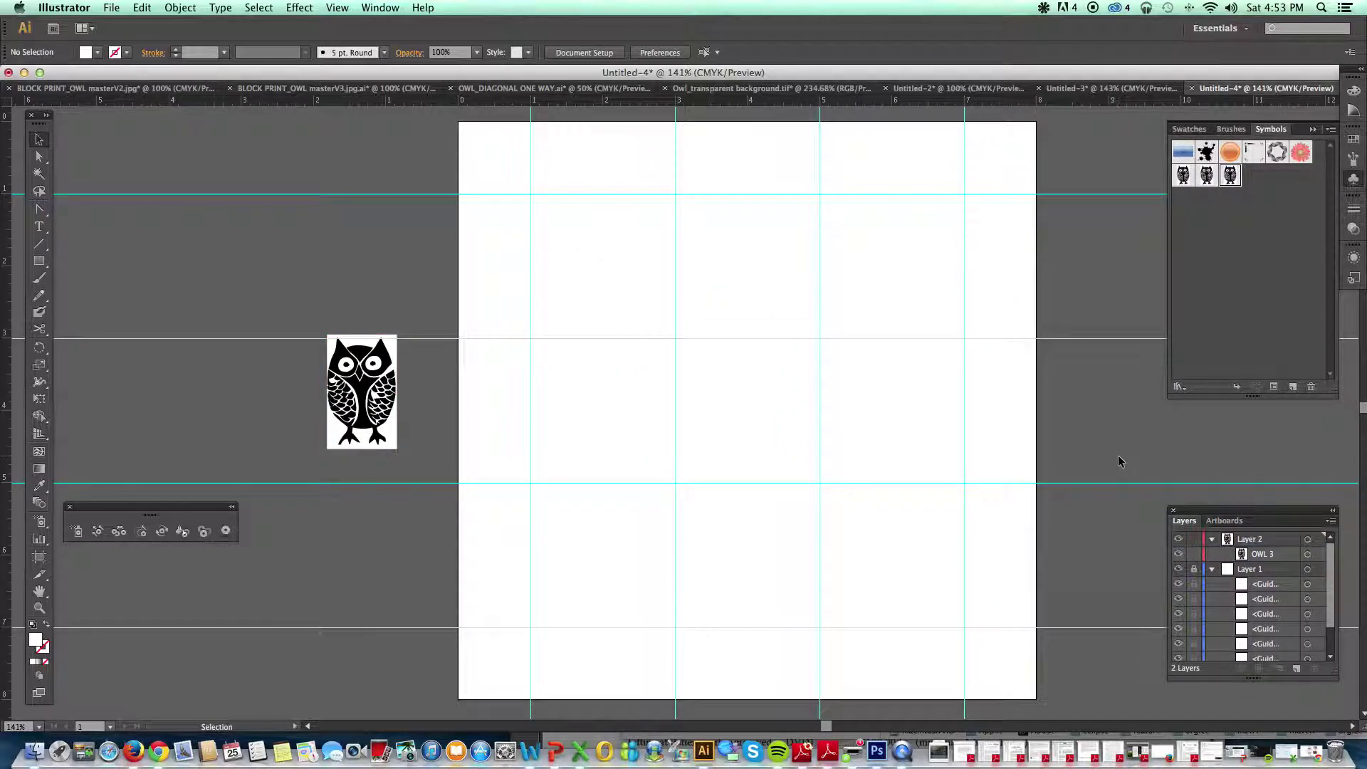
scroll(1125, 427, "down", 1)
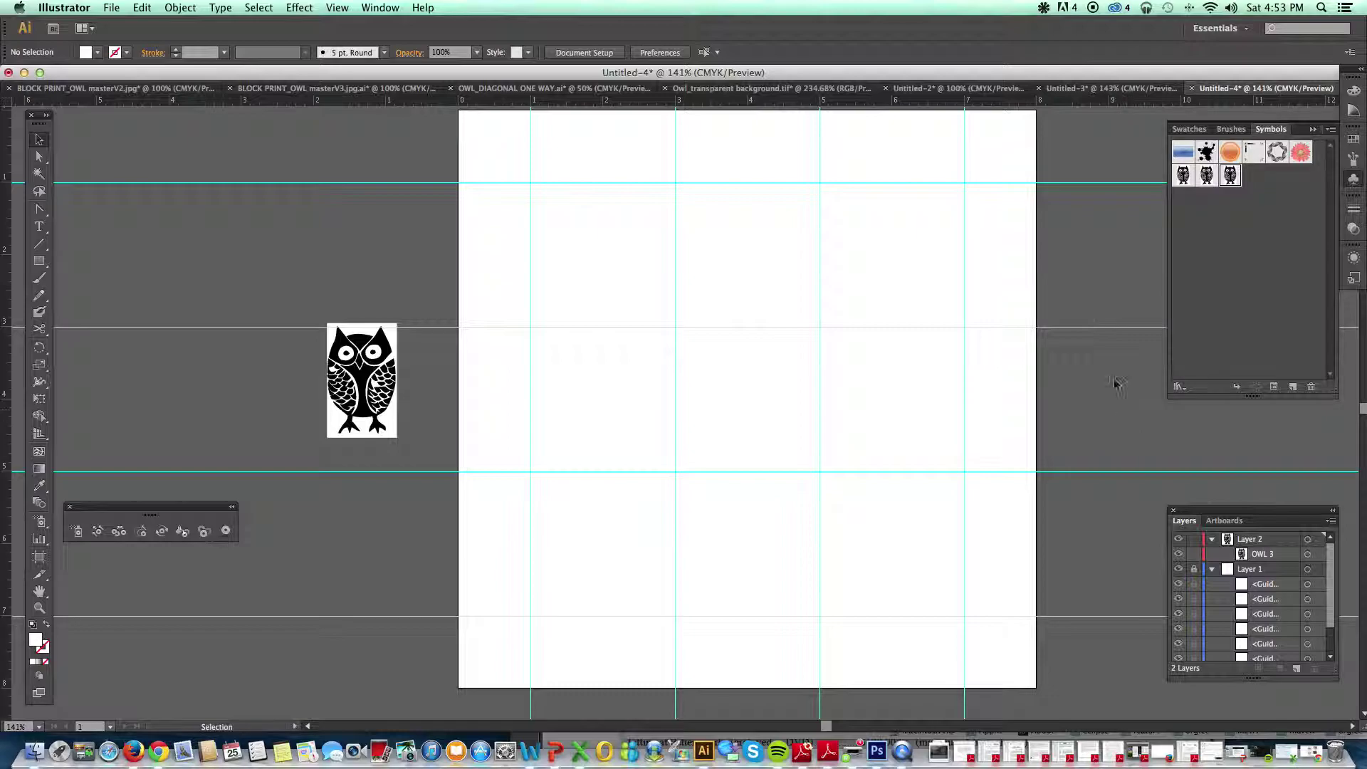
- Select the owl symbol instance beside the artboard and delete it
left_click(371, 379)
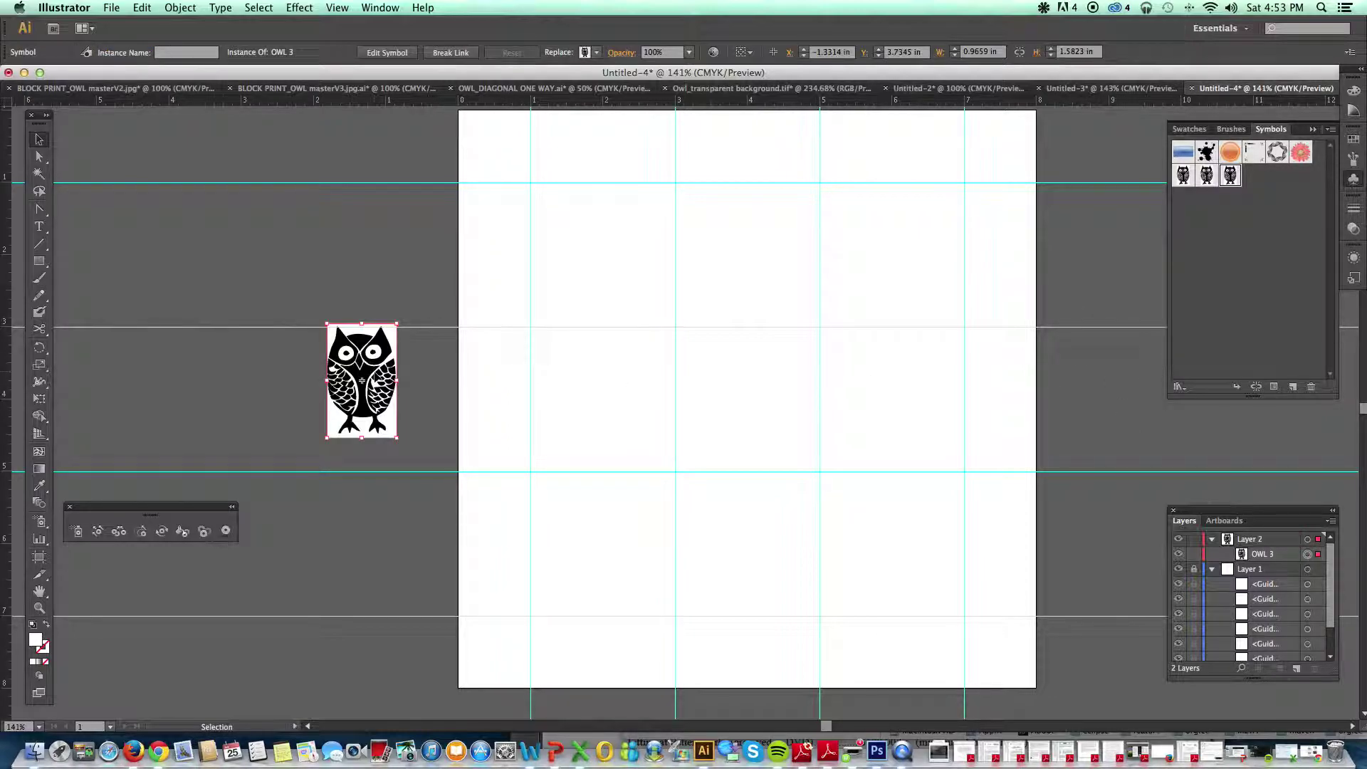
key("Delete")
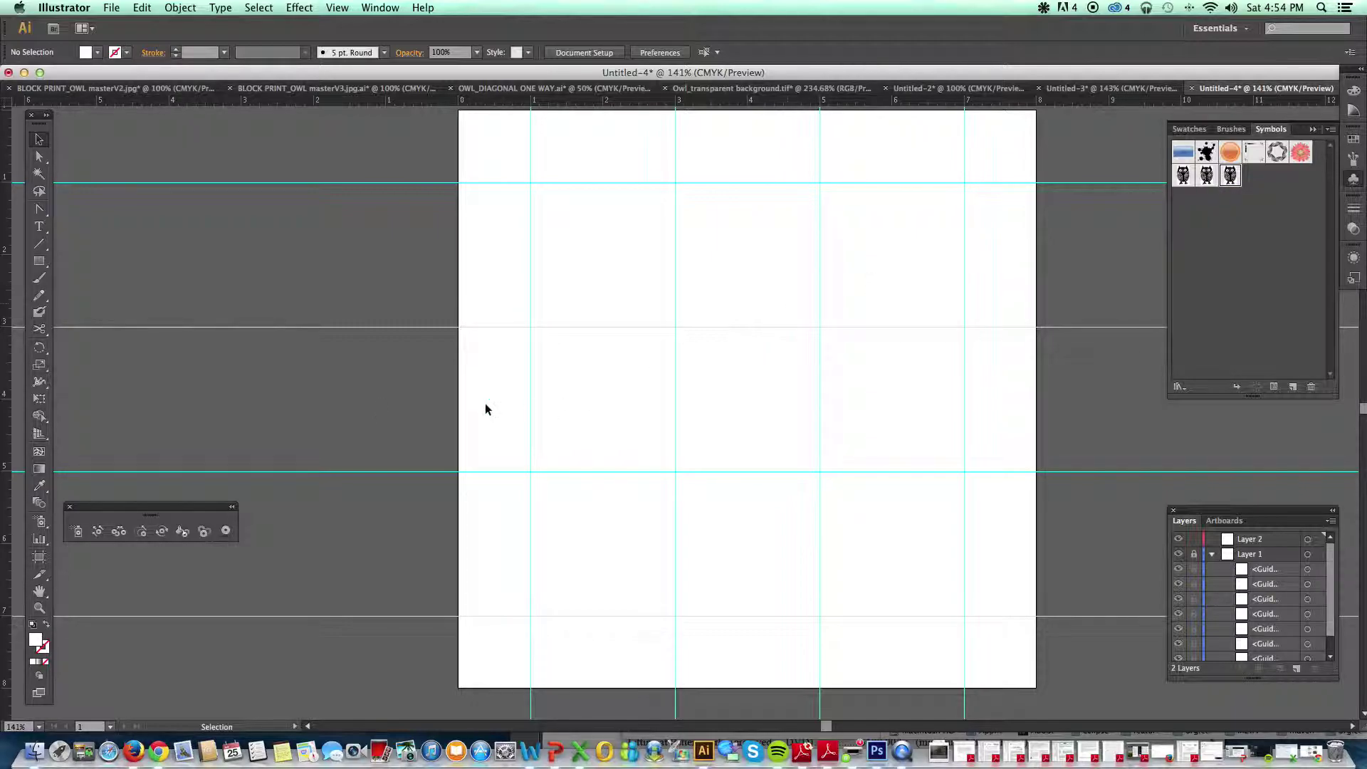
- Use the Symbol Sprayer to place exactly one OWL 3 owl in the artboard's bottom-left guide cell
left_click(78, 532)
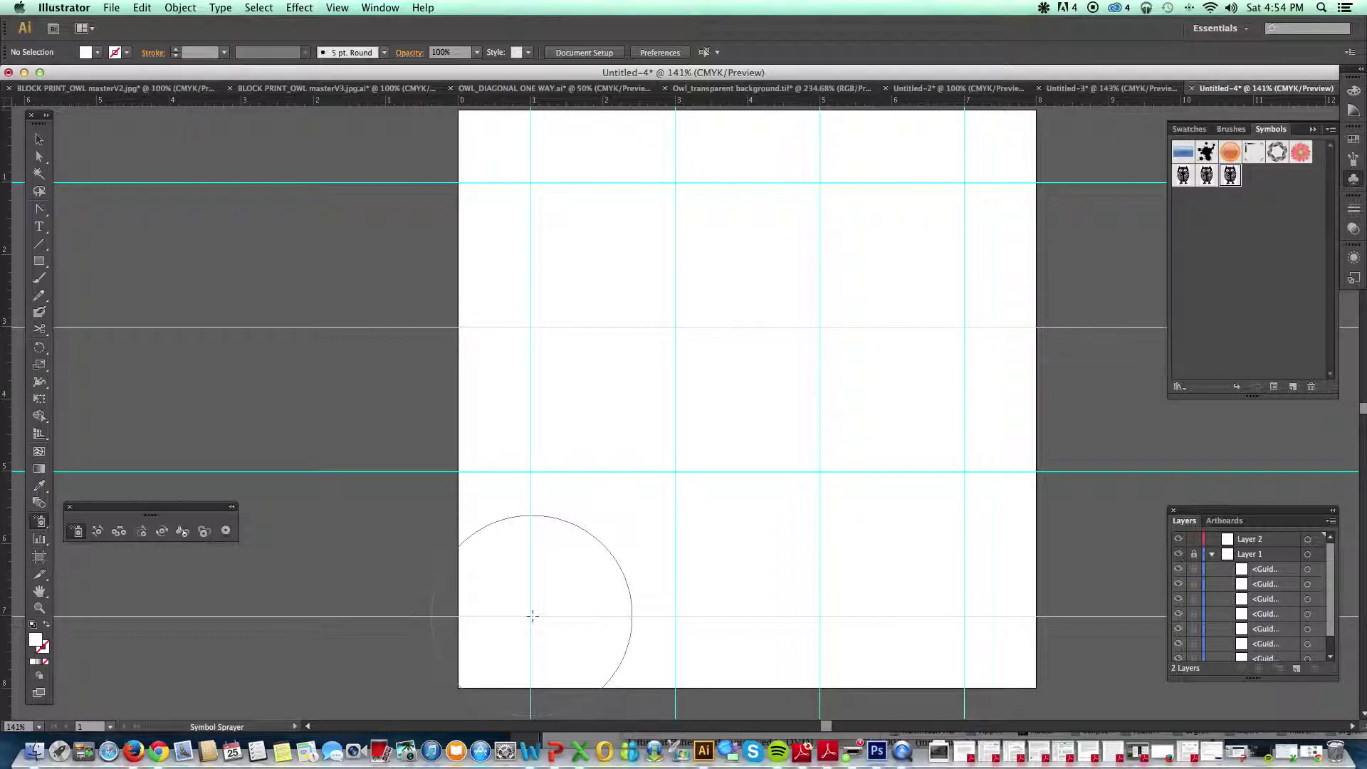
left_click(532, 616)
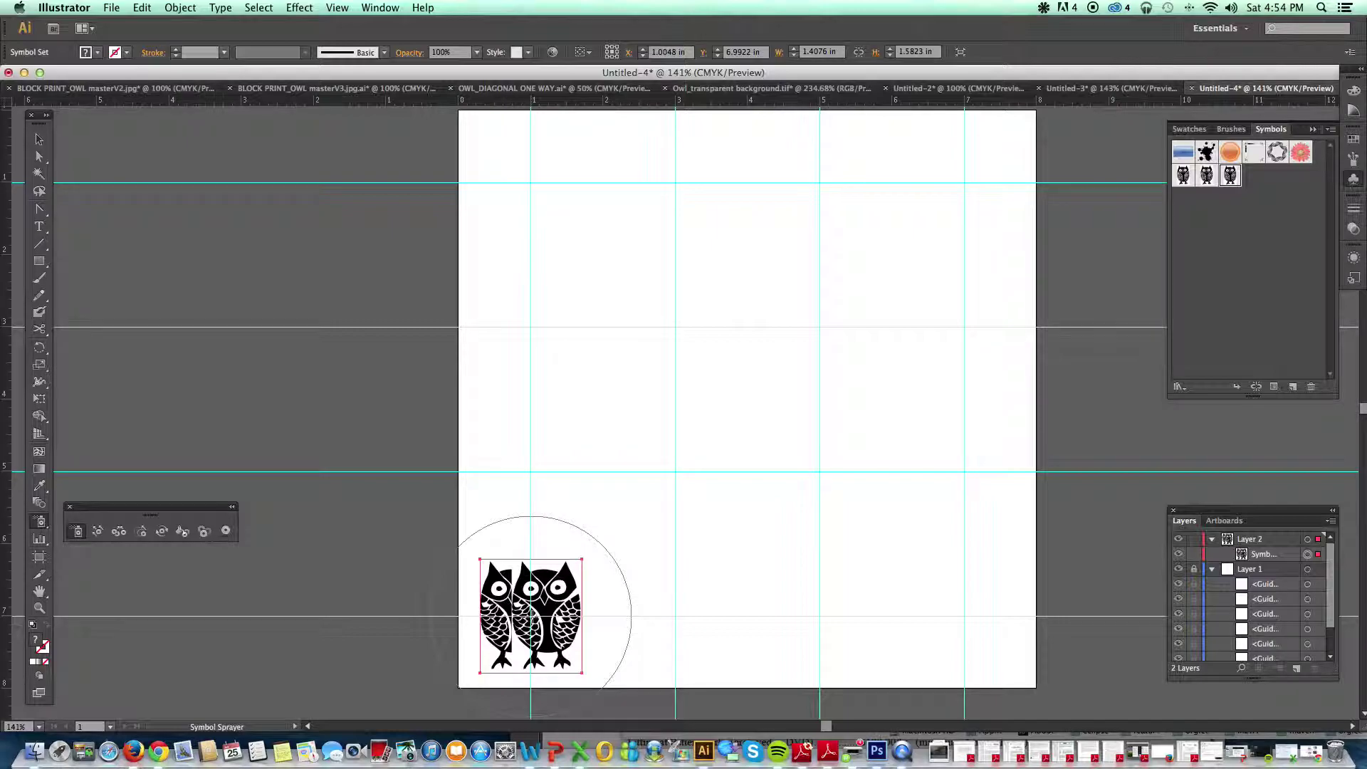
key("super+z")
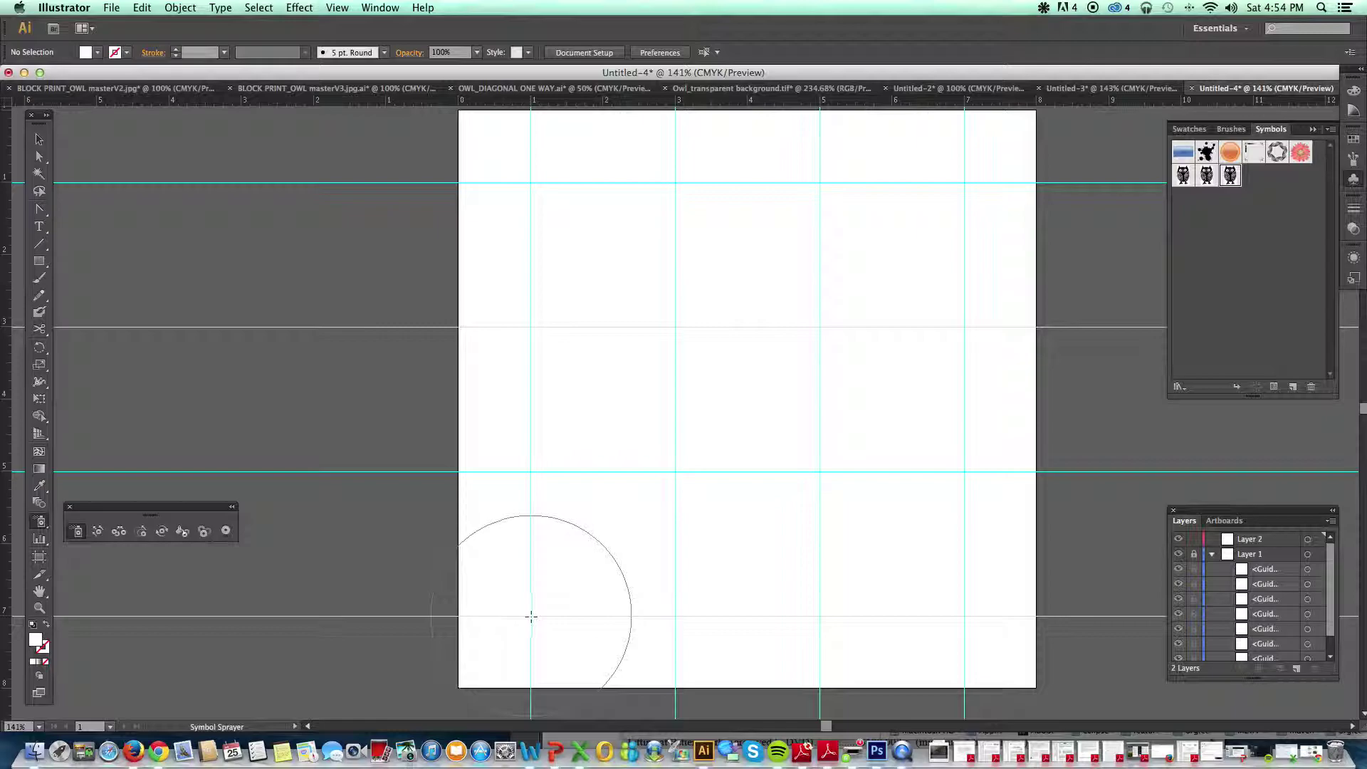
left_click(532, 616)
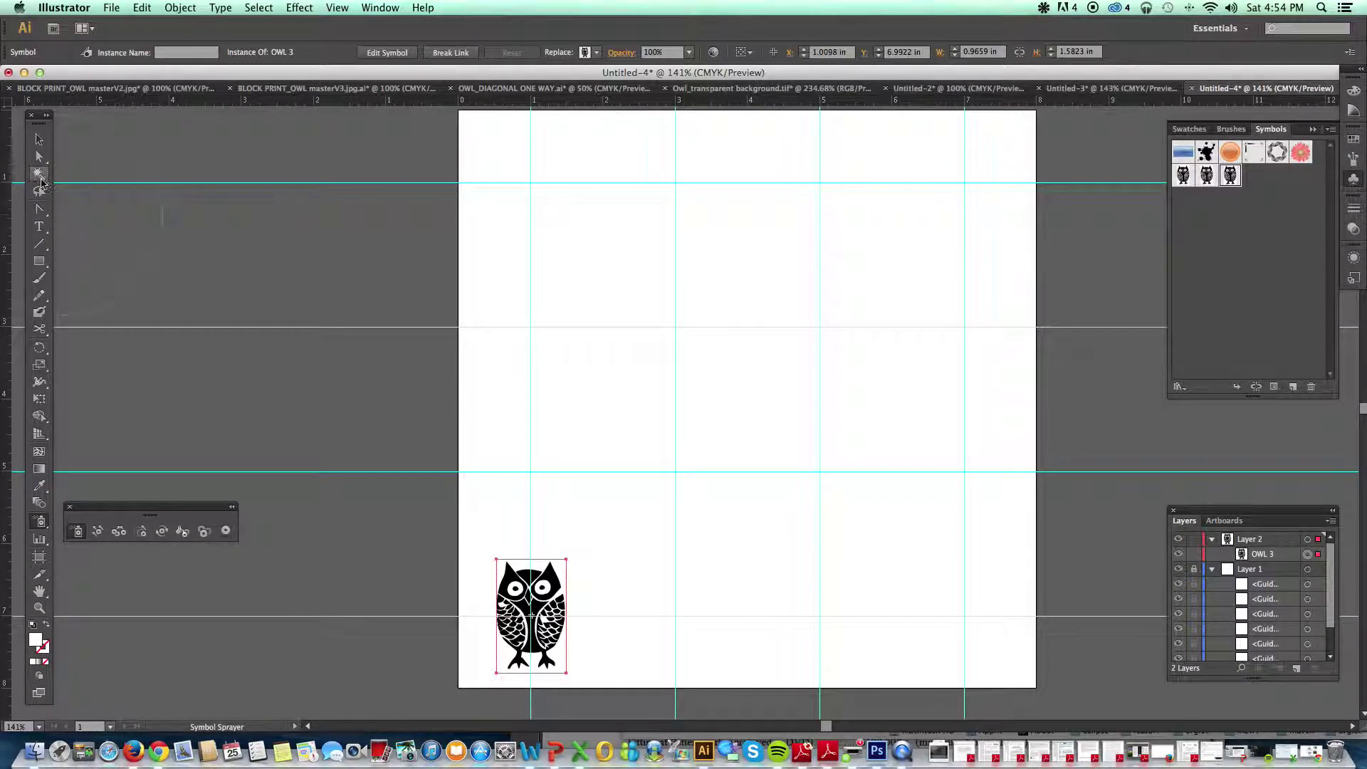
left_click(40, 141)
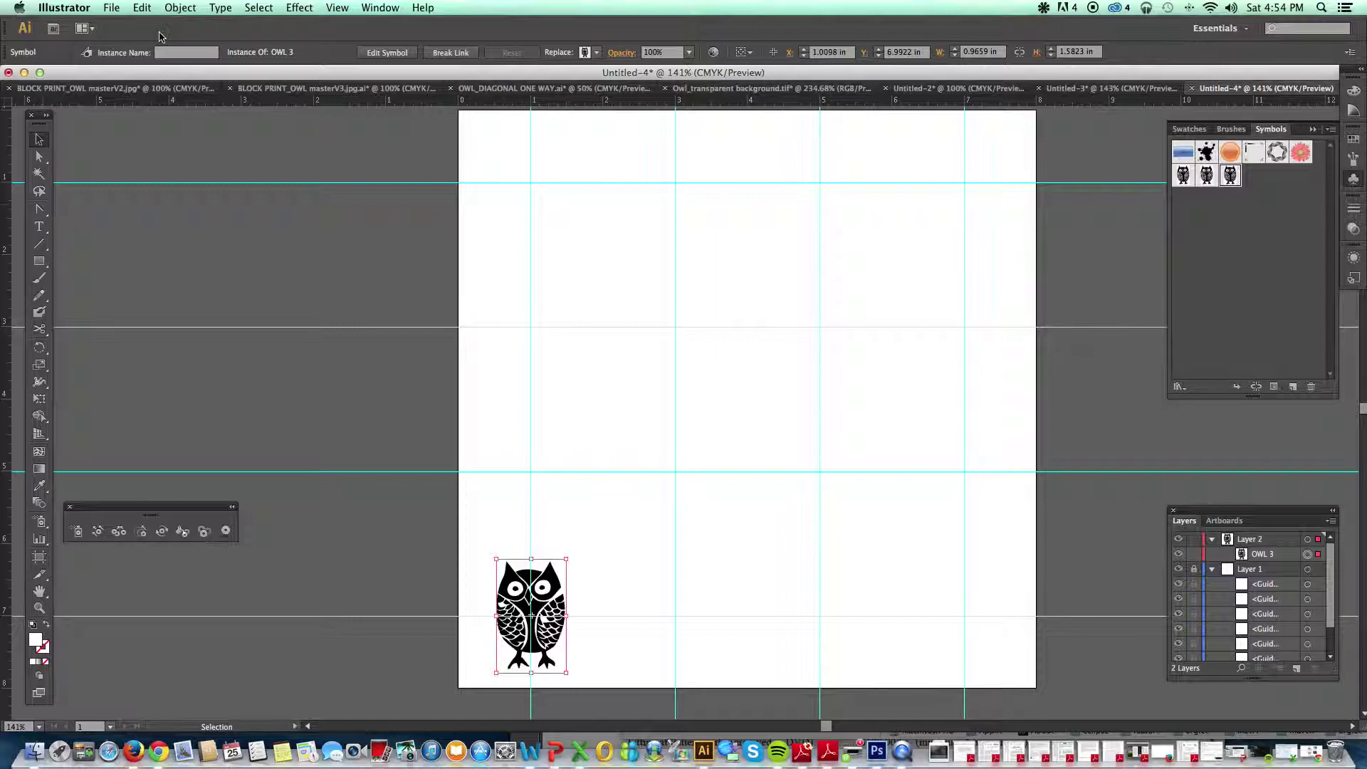
- Make a 'New Pattern' swatch from the owl with Object > Pattern > Make
left_click(176, 13)
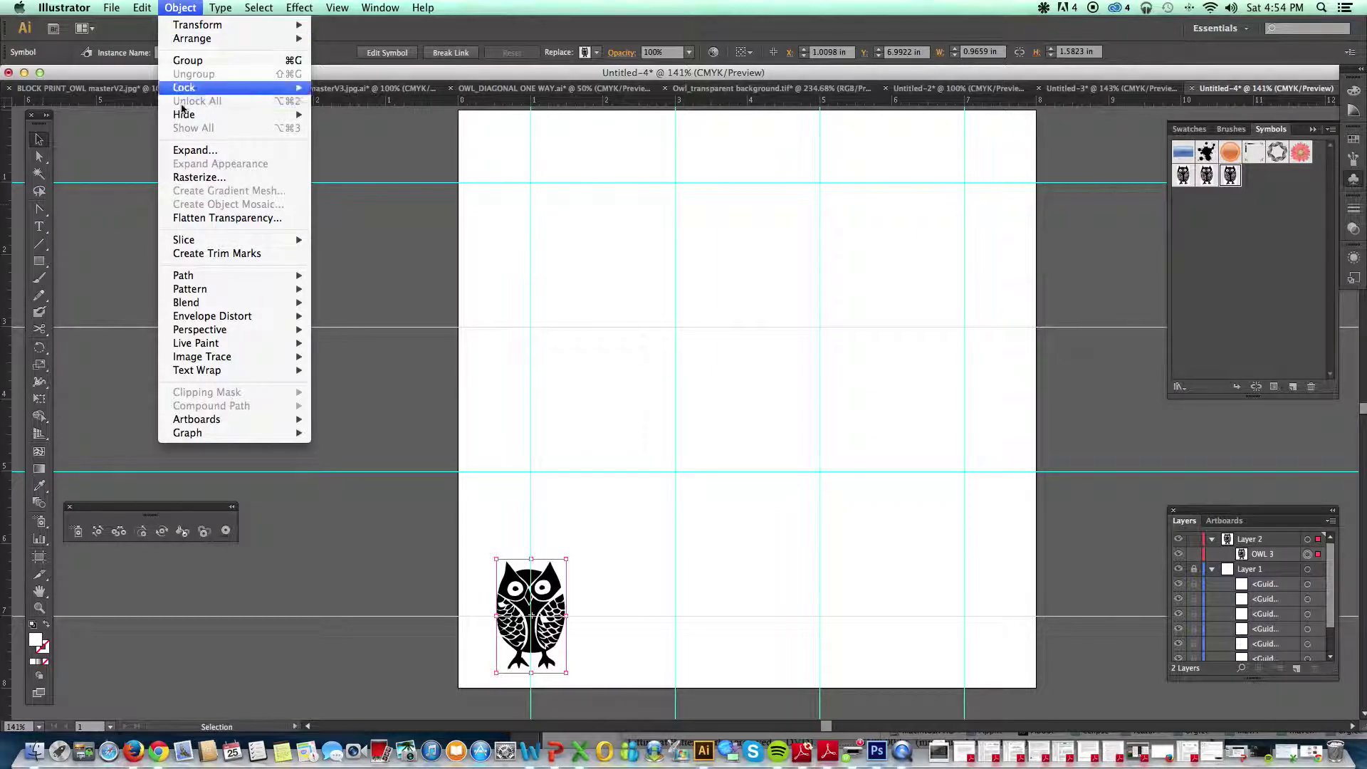
mouse_move(238, 289)
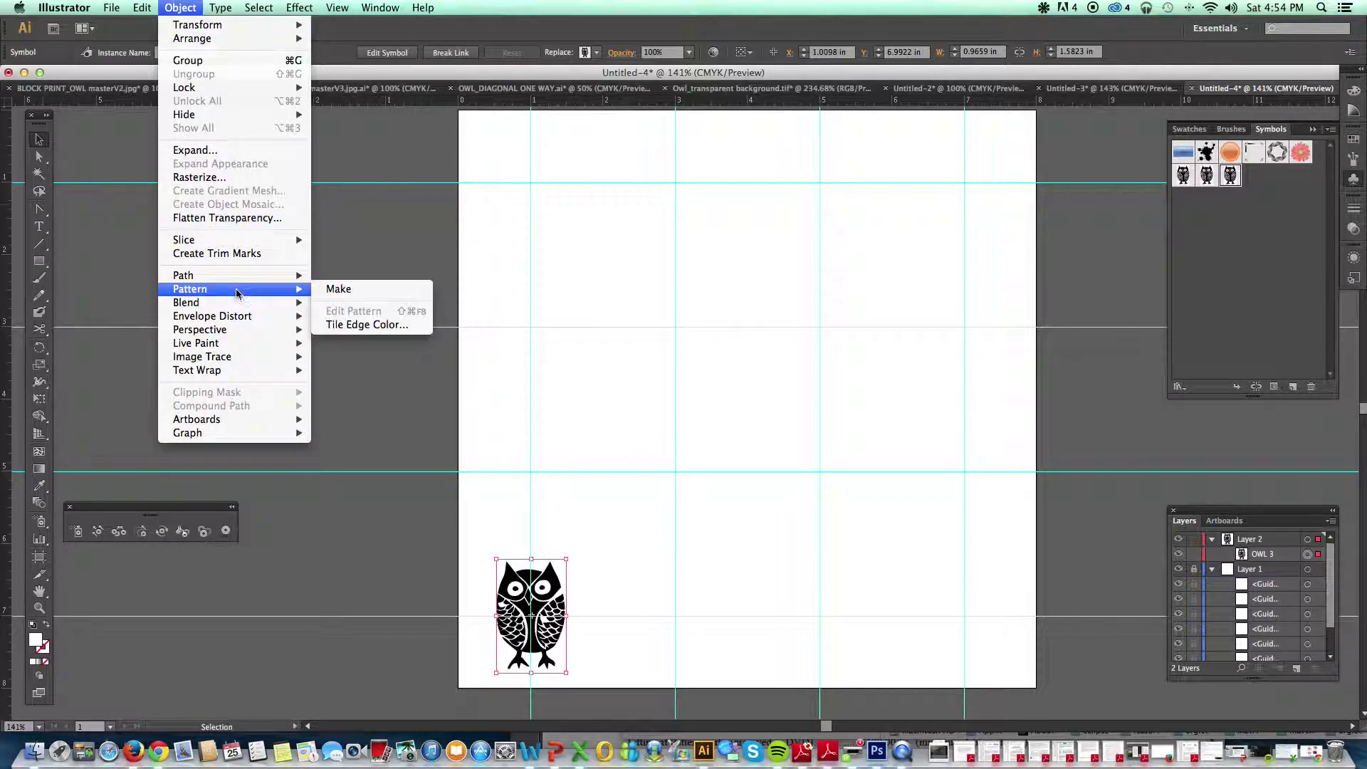
left_click(338, 289)
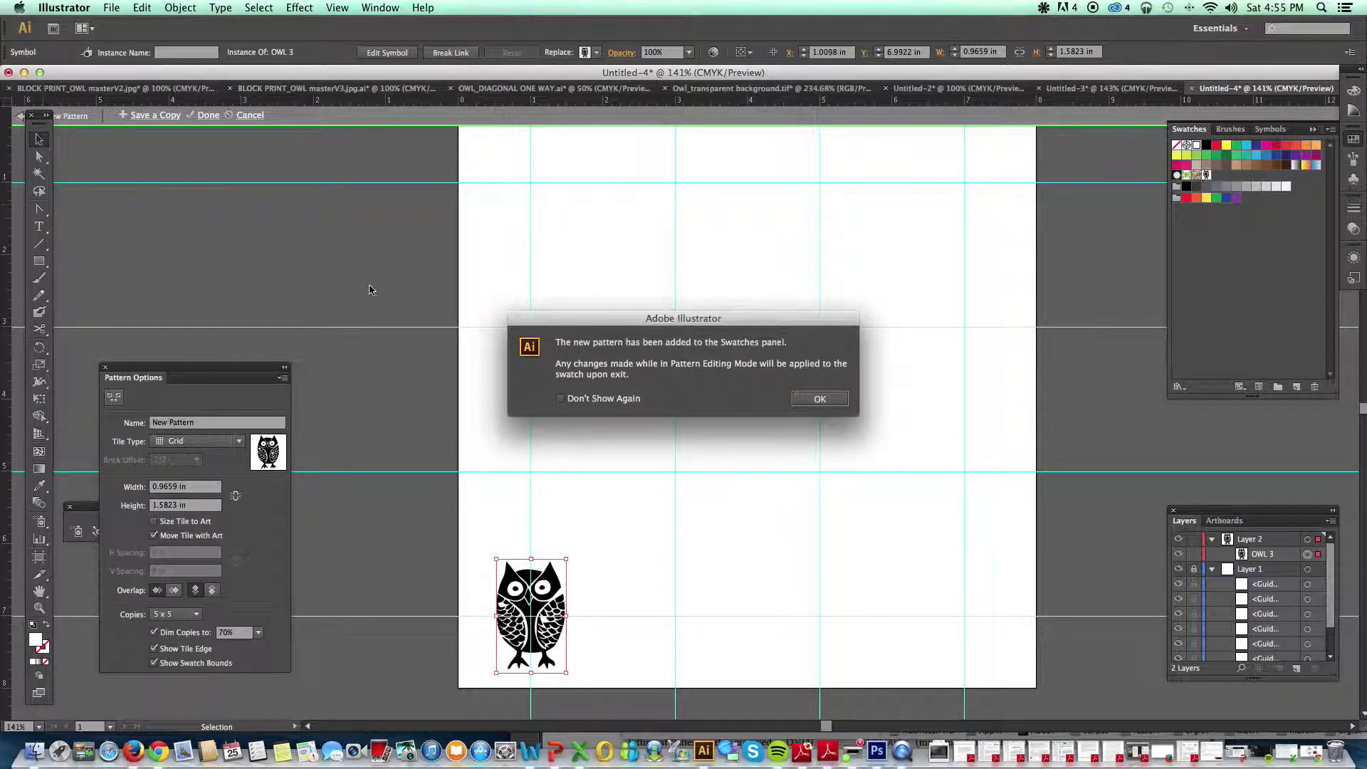
left_click_drag(577, 324, 142, 178)
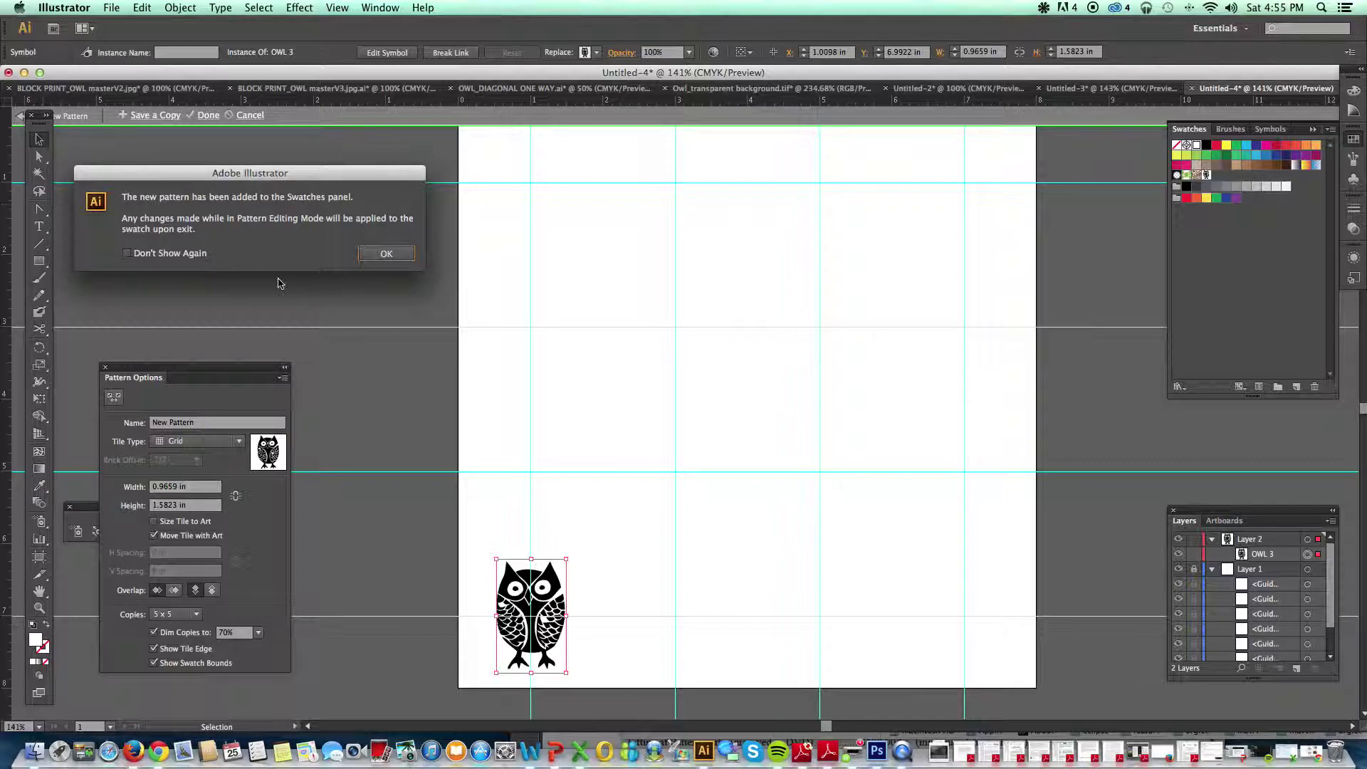
left_click(384, 257)
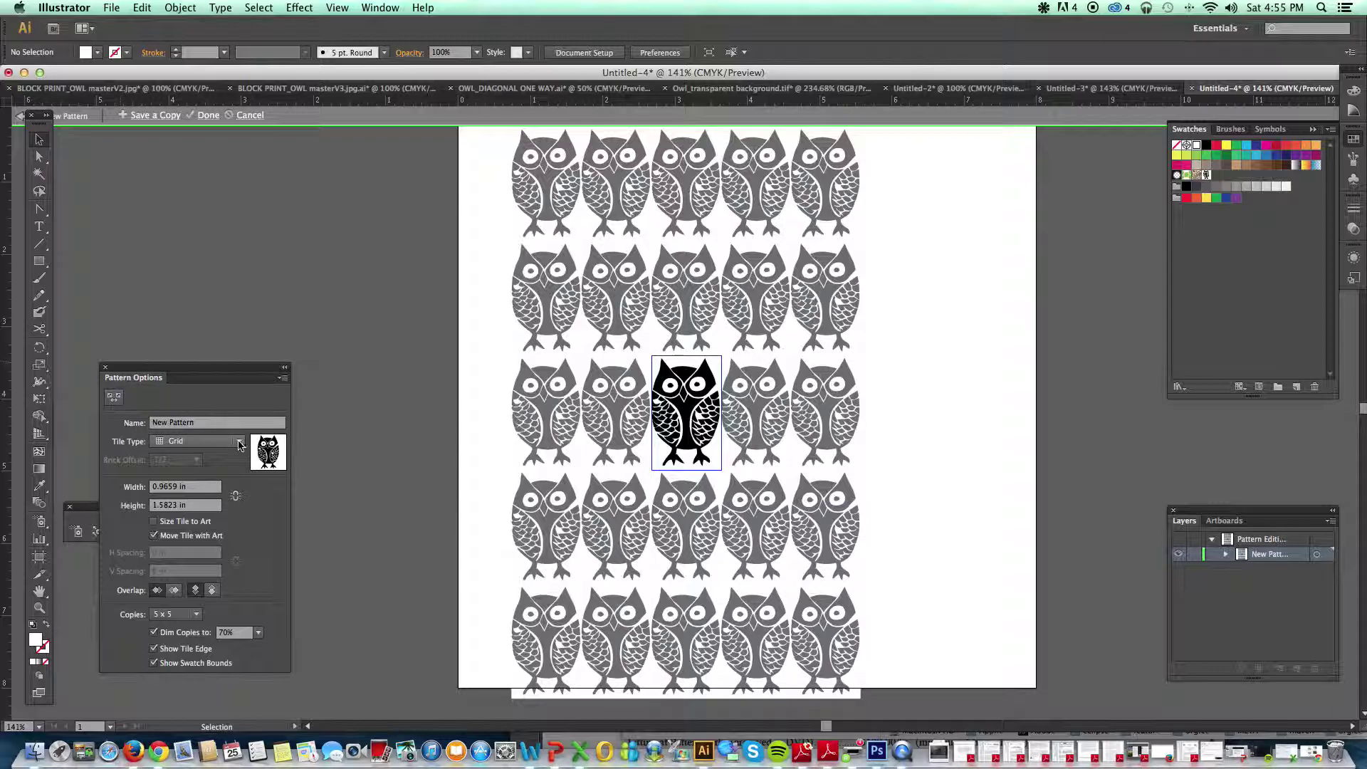
- Preview Brick by Row, Brick by Column and Hex by Column tile types, then settle on Grid
left_click(228, 440)
left_click(214, 472)
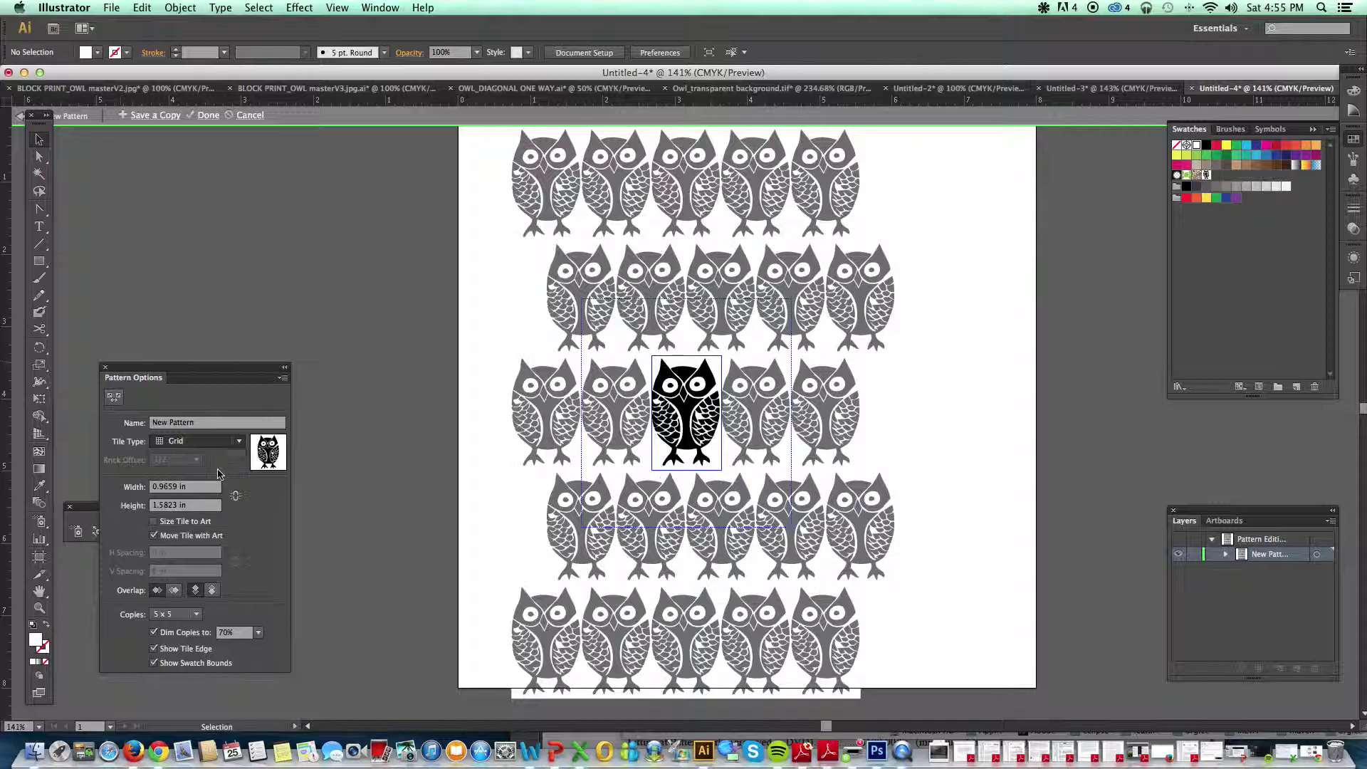
left_click(227, 440)
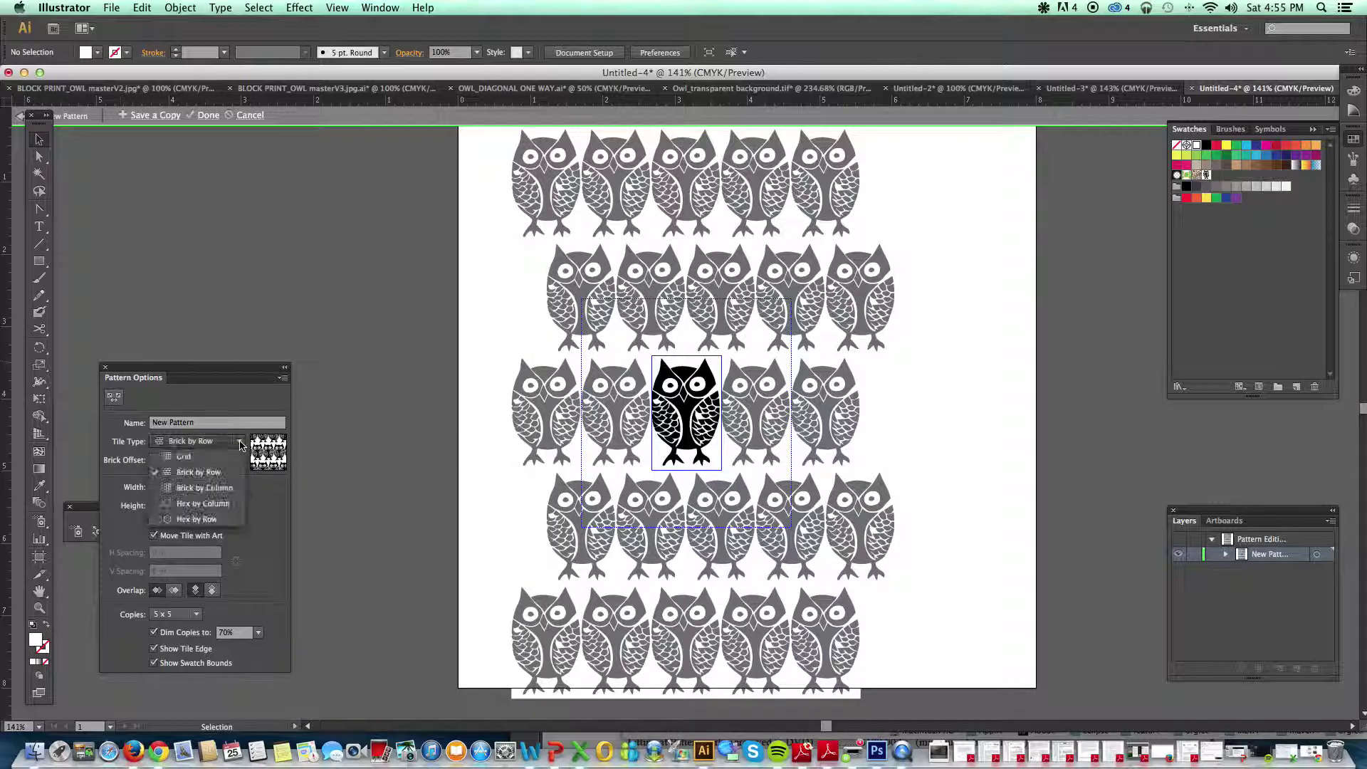
left_click(211, 492)
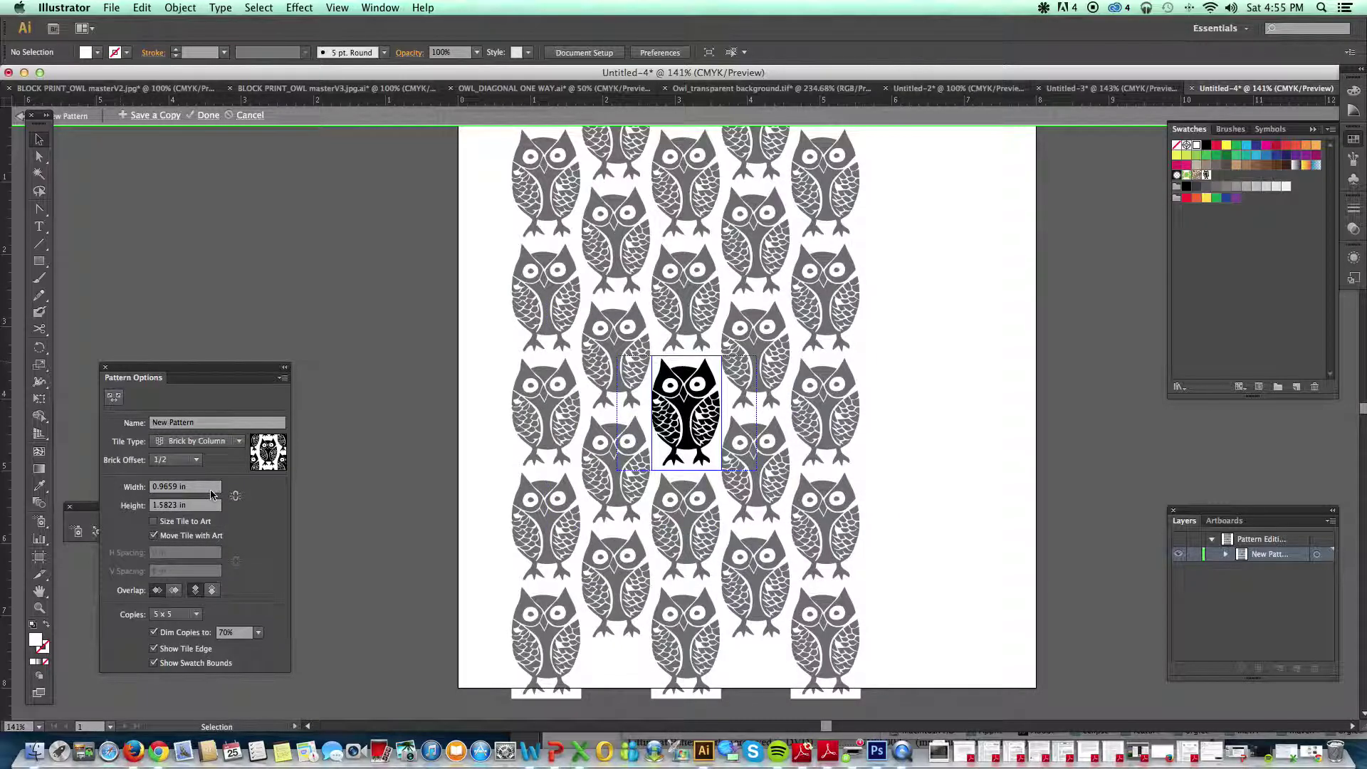
left_click(235, 441)
left_click(214, 505)
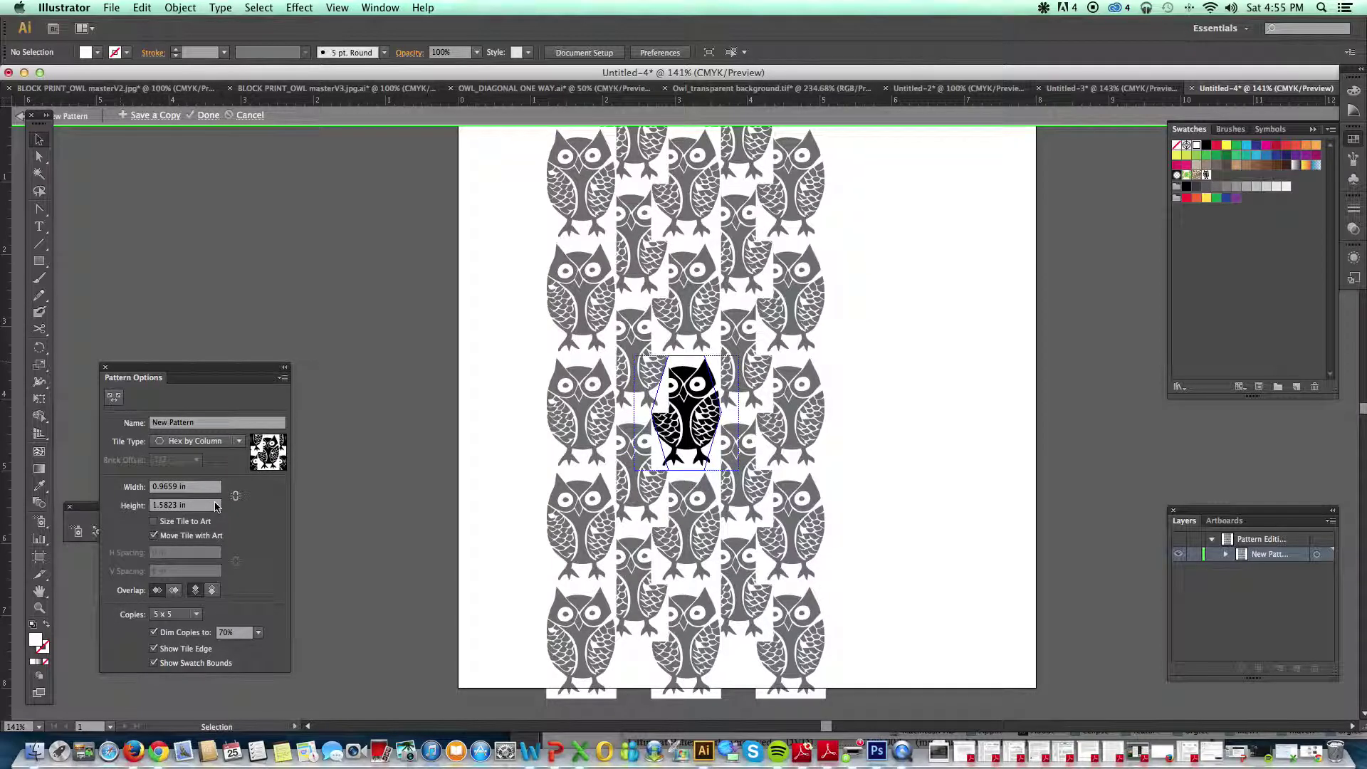
left_click(240, 443)
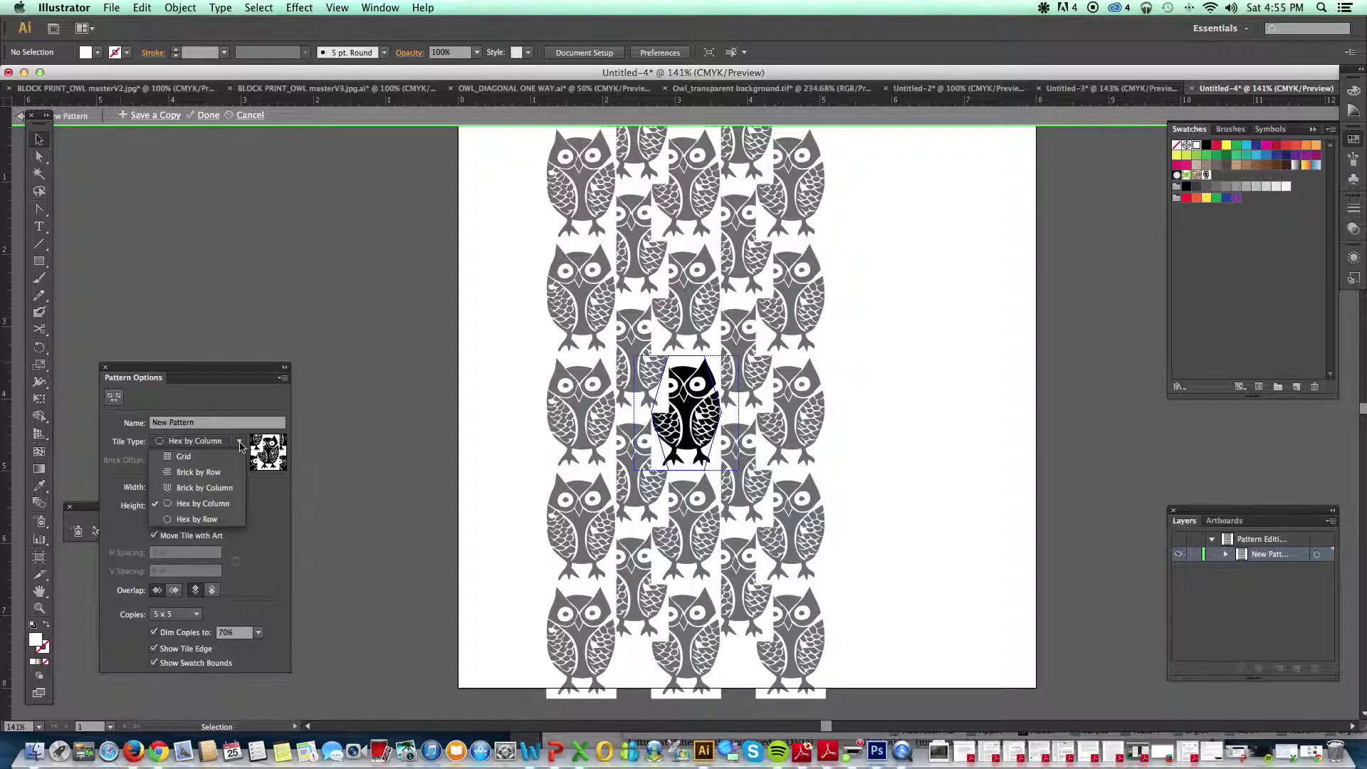
left_click(215, 463)
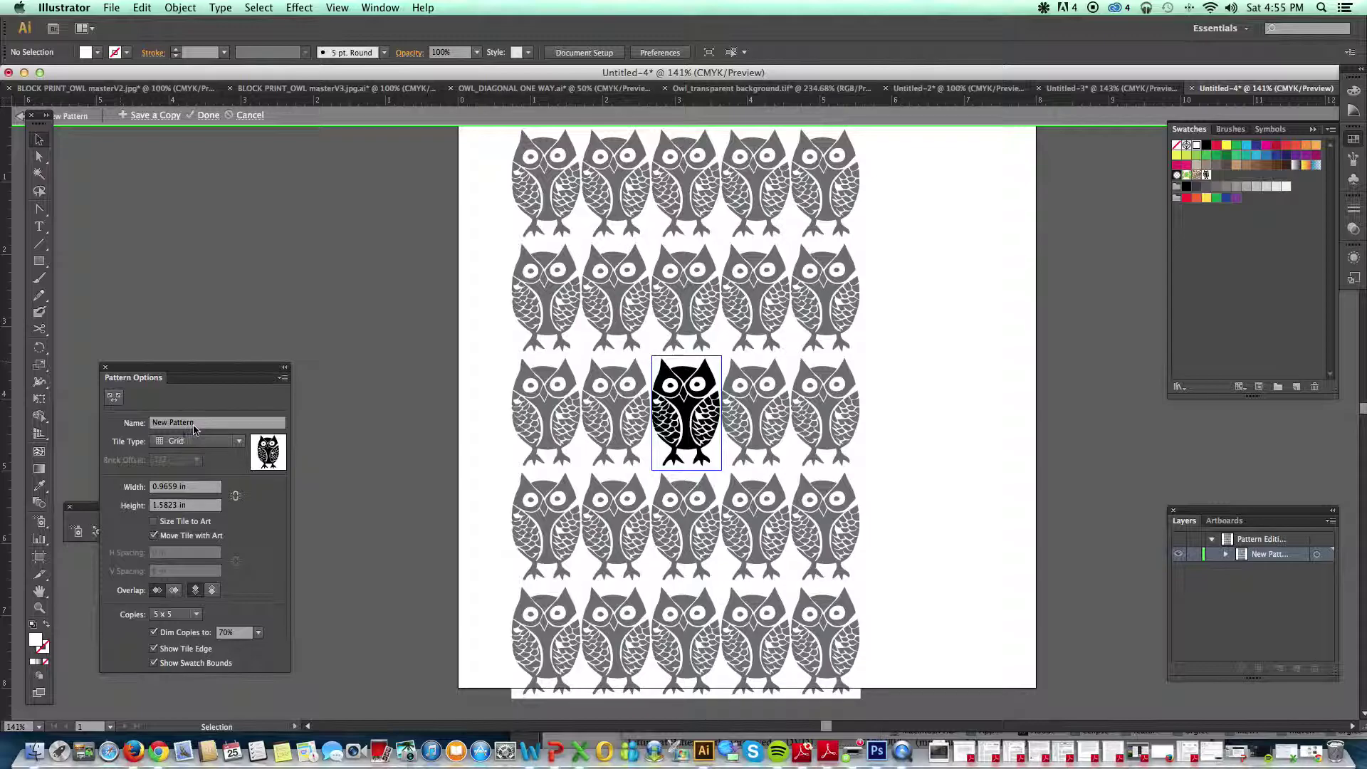
- Rename the pattern to 'OWL REPEAT PATTERN ONE WAY' in Pattern Options
left_click_drag(210, 423, 107, 418)
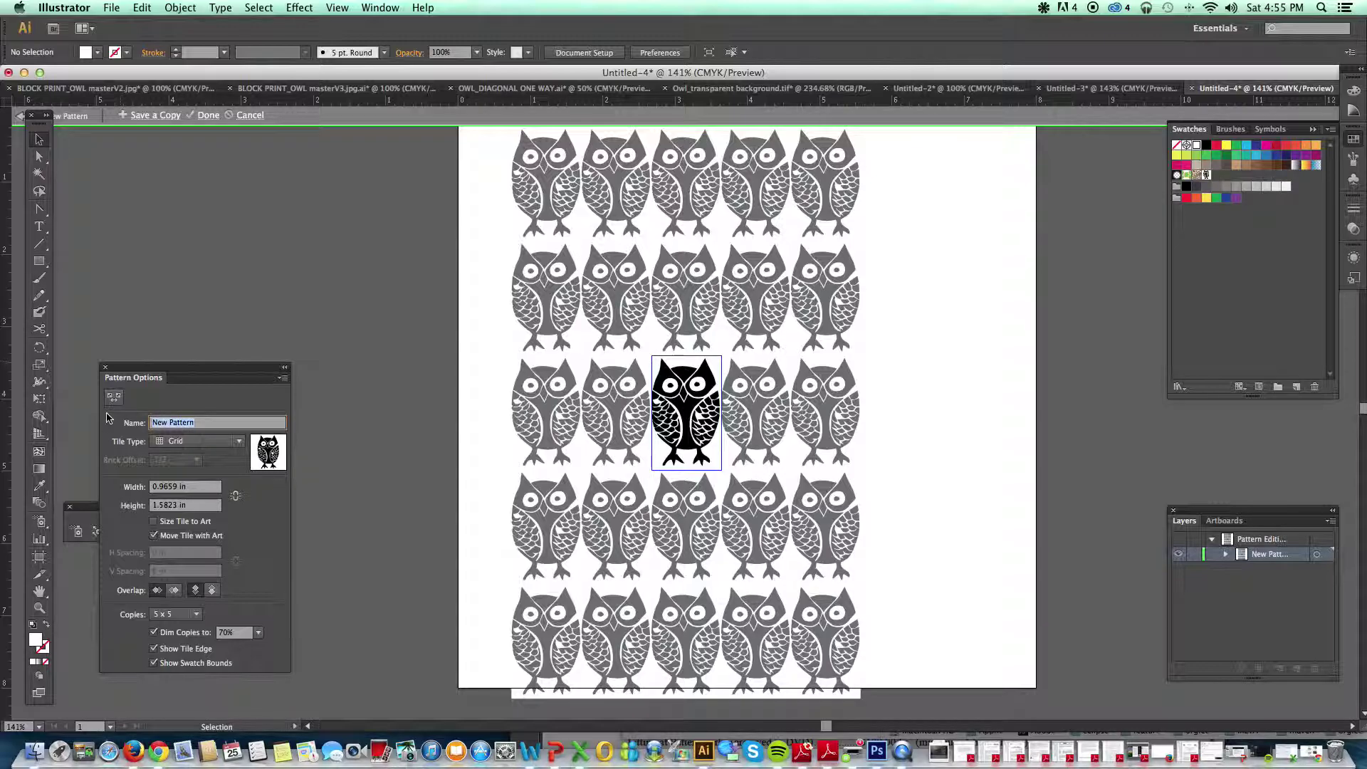
type("OWL REPEAT PATTERN ONE WAY")
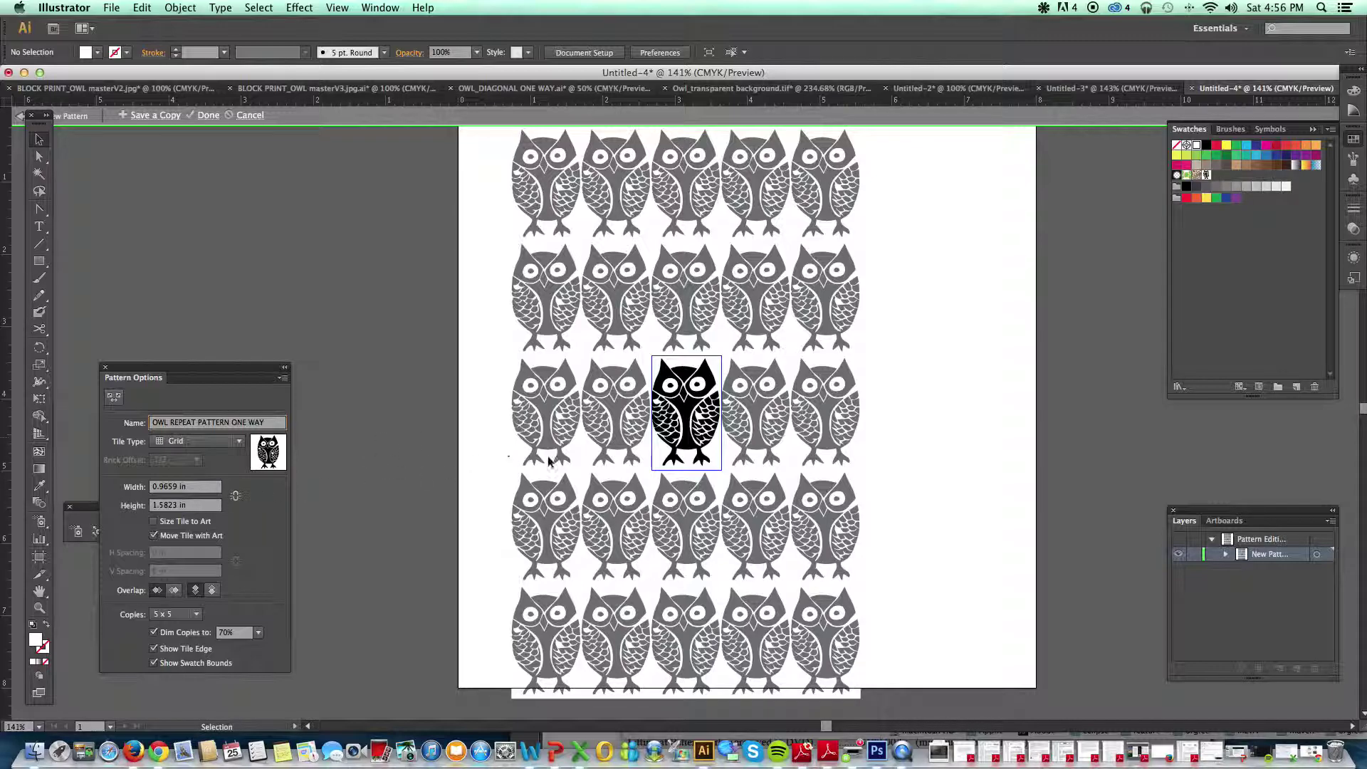
left_click(237, 498)
key("Return")
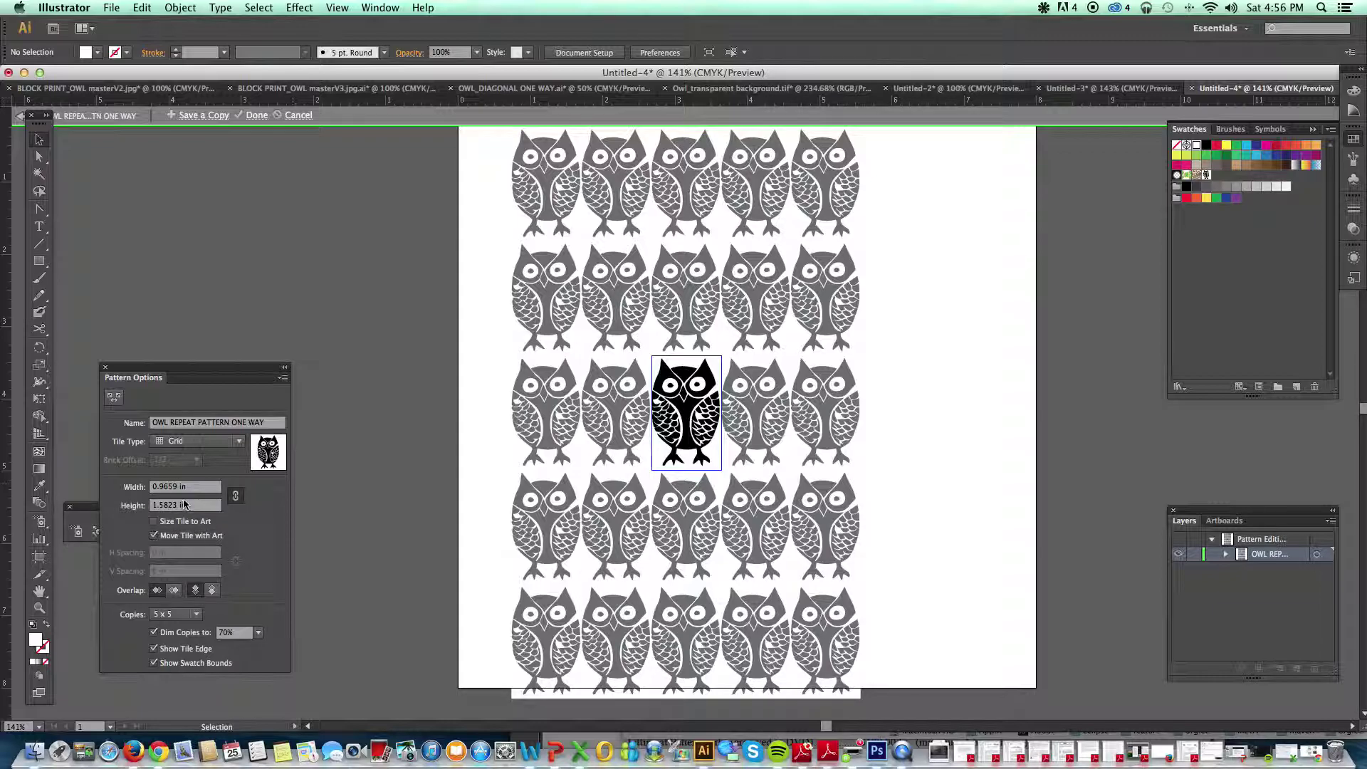
- Unlink tile proportions, set the tile width to 1.8 in, and click Done
left_click(237, 497)
left_click(203, 489)
left_click_drag(203, 487, 101, 485)
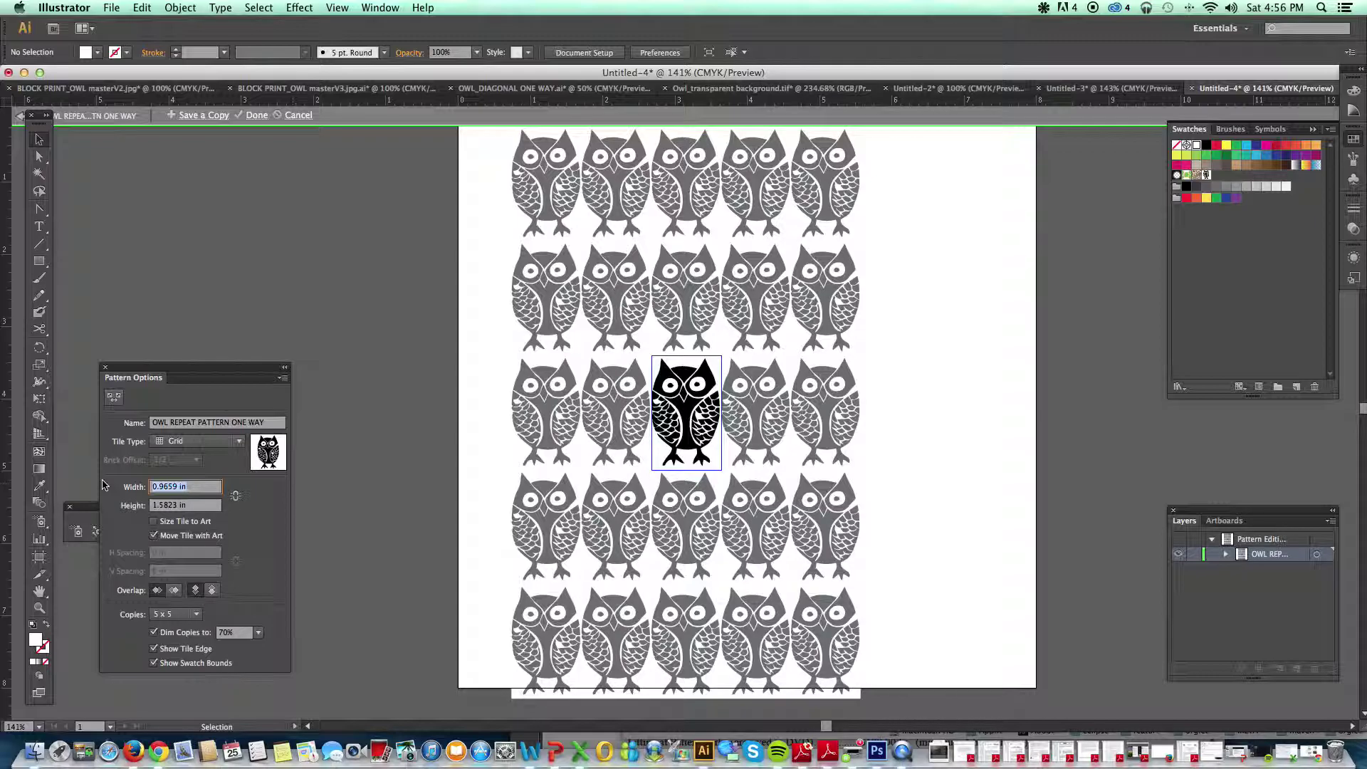
type("1.8")
key("Return")
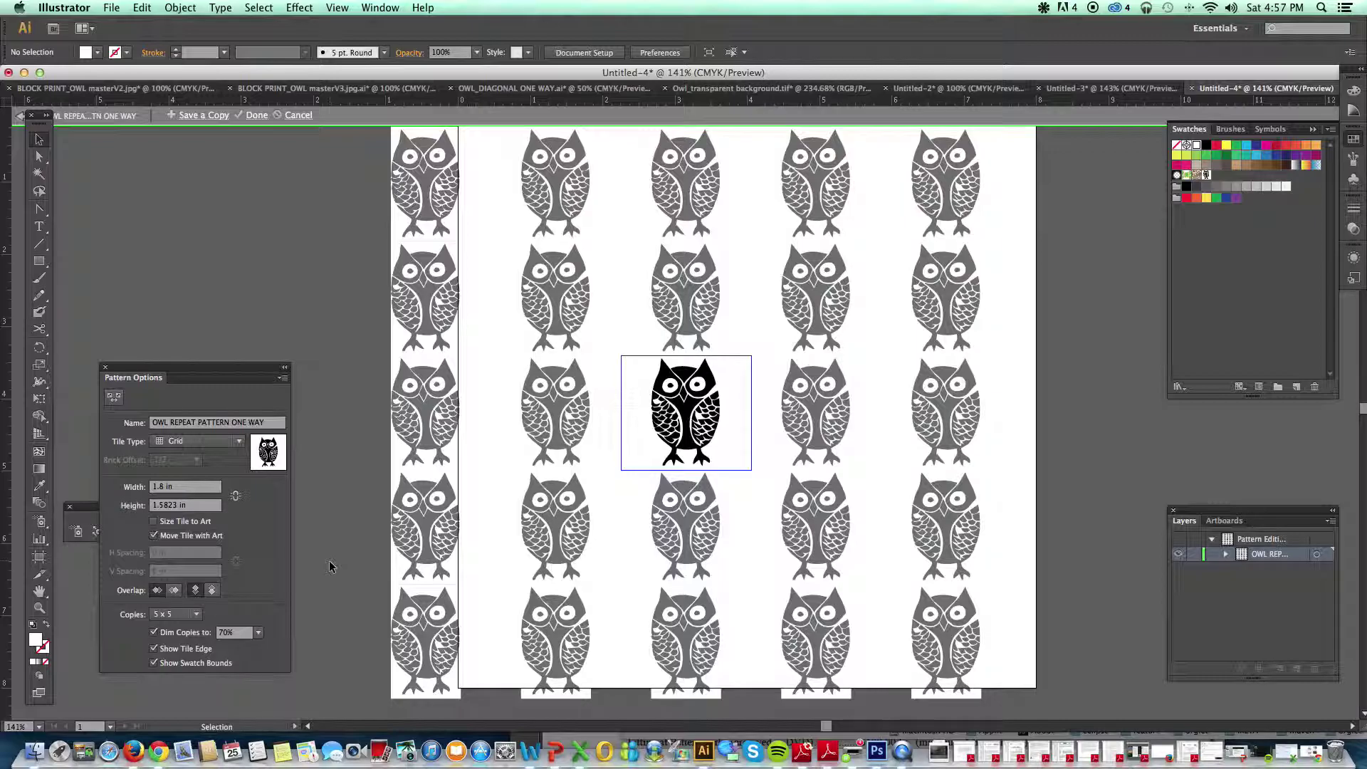
left_click(258, 115)
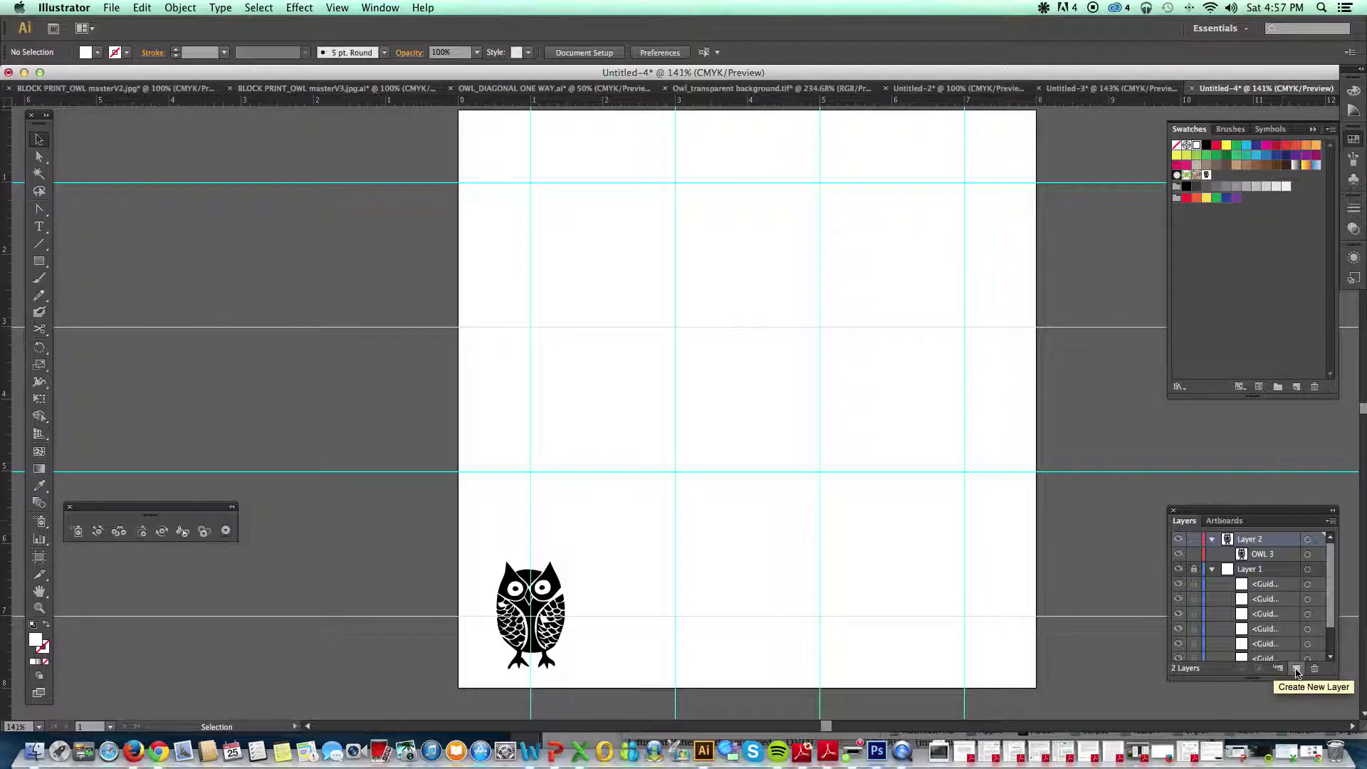
- Add a new layer and hide Layer 2 (single owl) and Layer 1 (guides)
left_click(1297, 670)
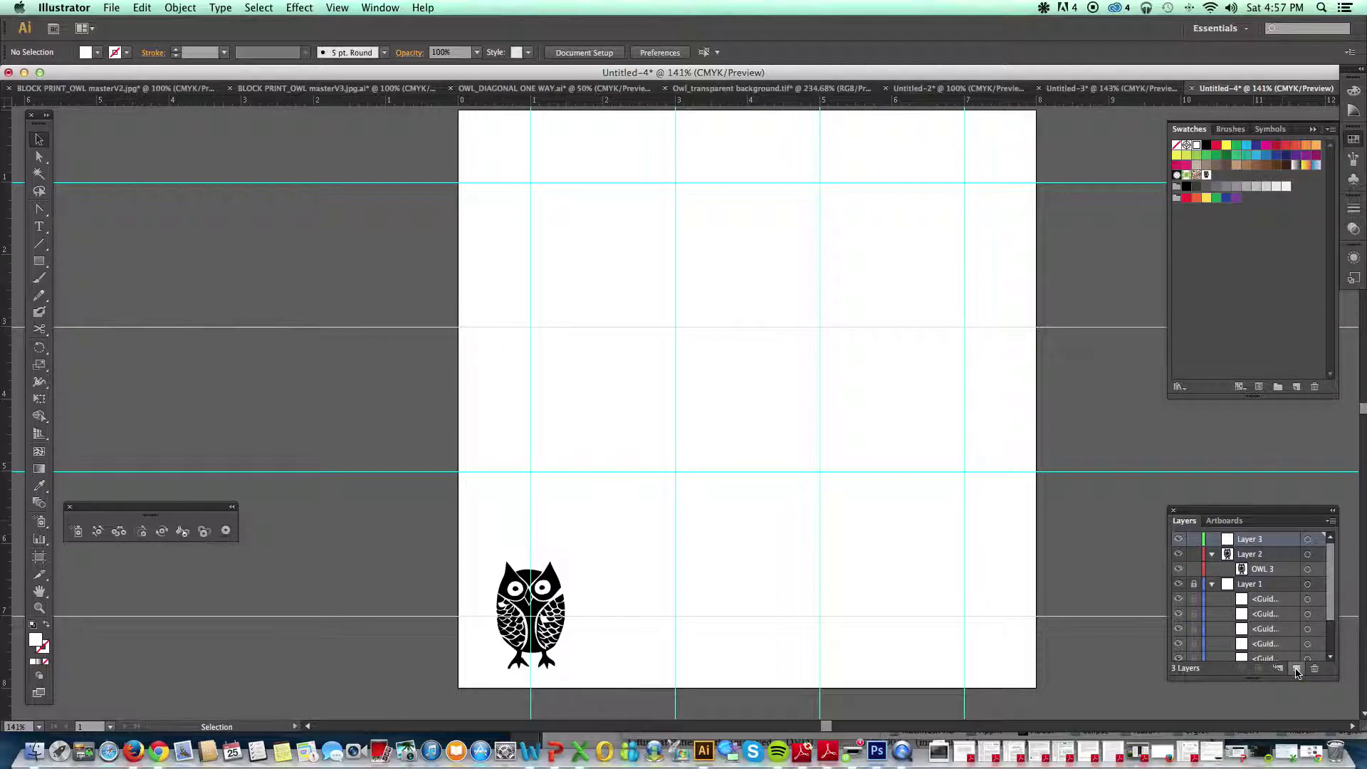
left_click(1179, 568)
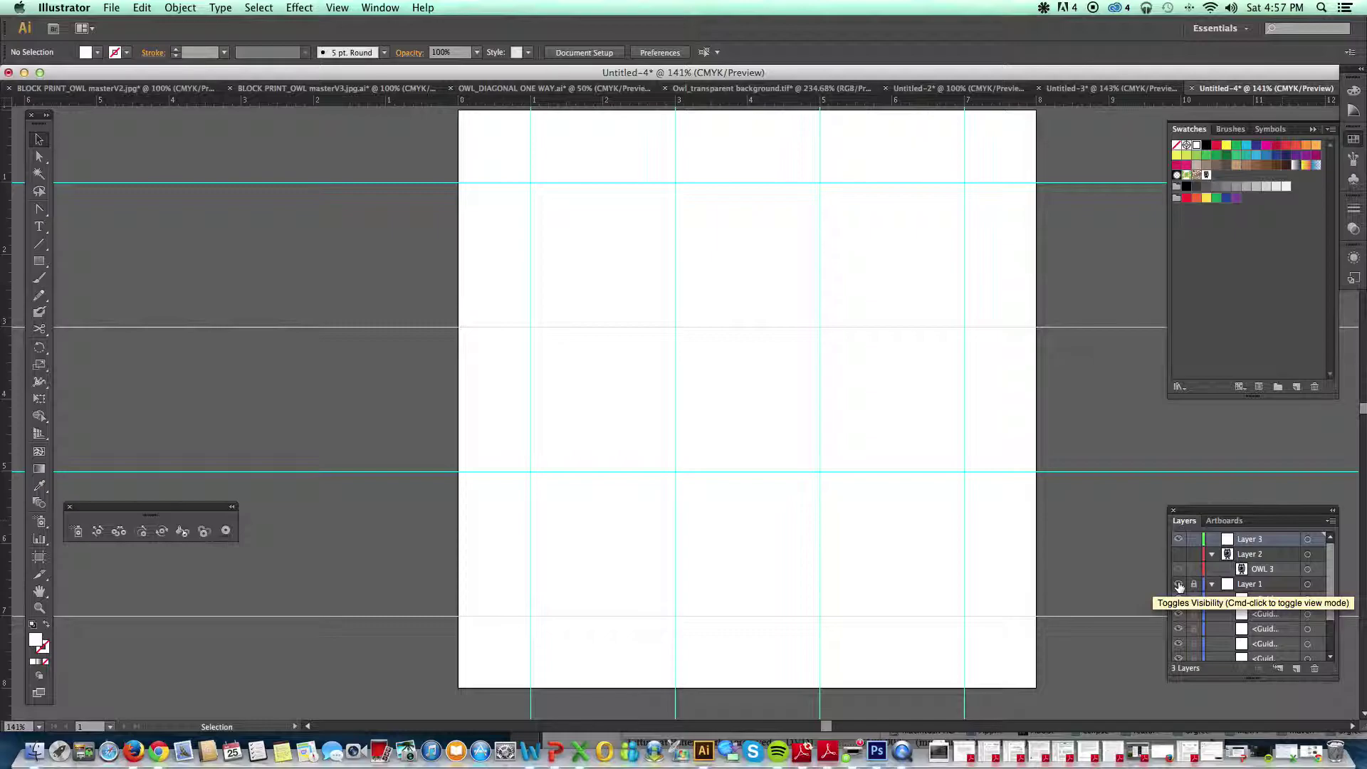
left_click(1179, 584)
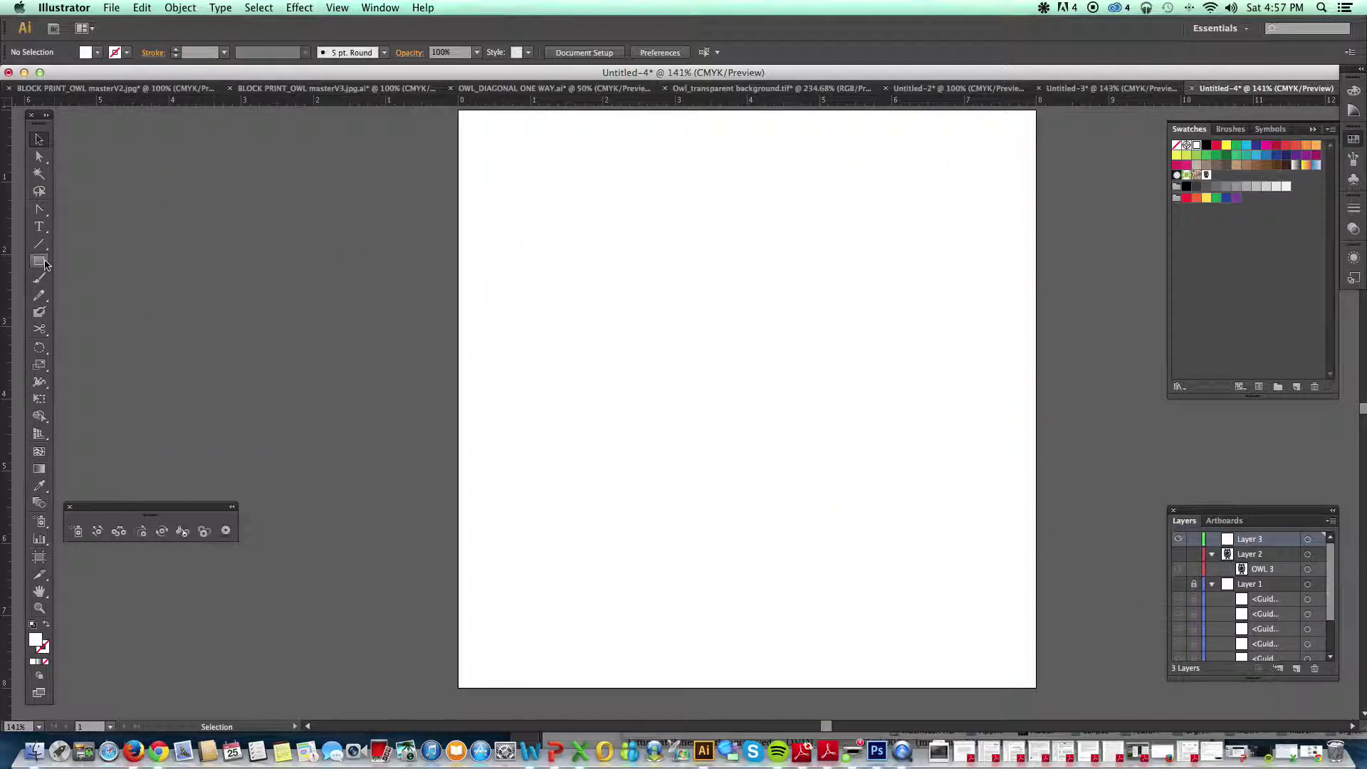
- Draw an 8 x 8 in rectangle across the artboard and fill it with the owl pattern
left_click_drag(41, 265, 114, 260)
left_click_drag(459, 112, 1038, 627)
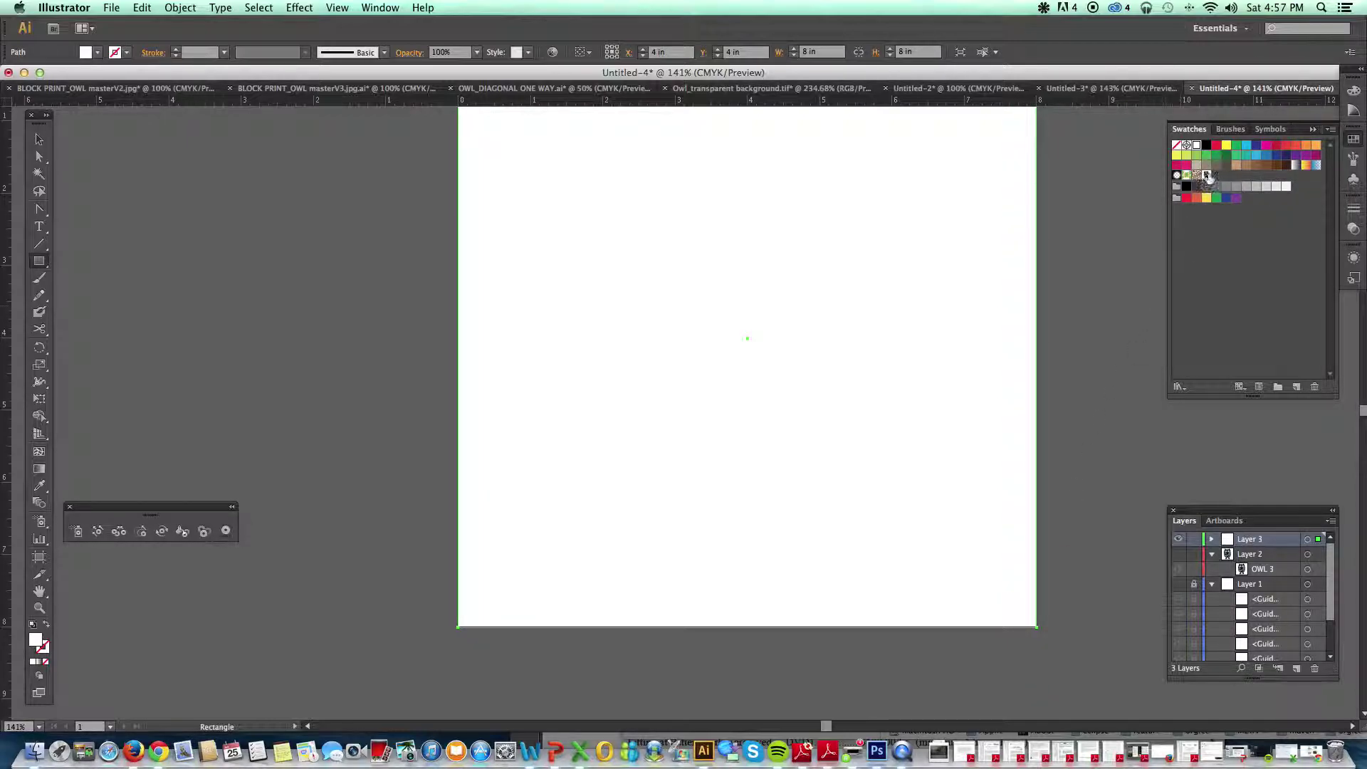
left_click(1209, 175)
- Resize the owl-pattern square from its top-right corner until it sits flush with the artboard at X 4 in, Y 4 in
scroll(1121, 298, "up", 1)
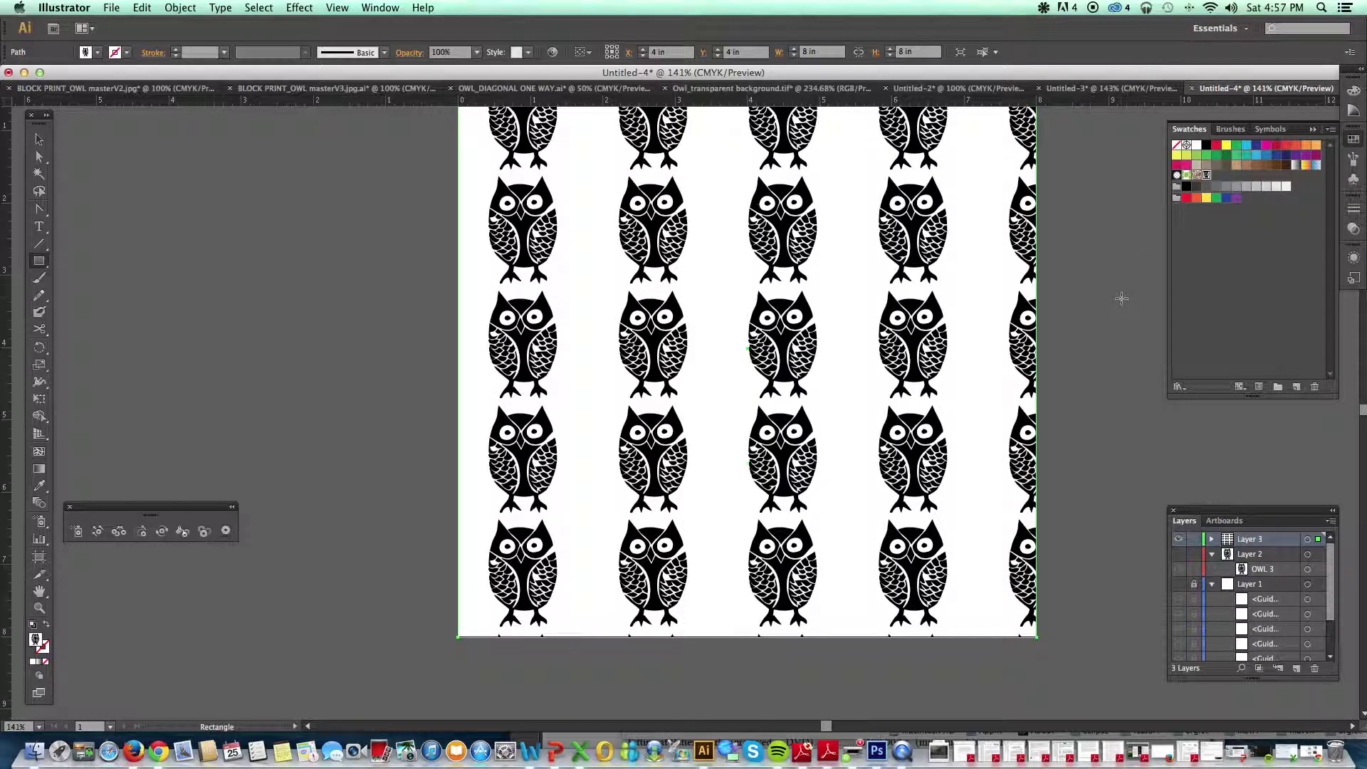
scroll(1122, 298, "up", 5)
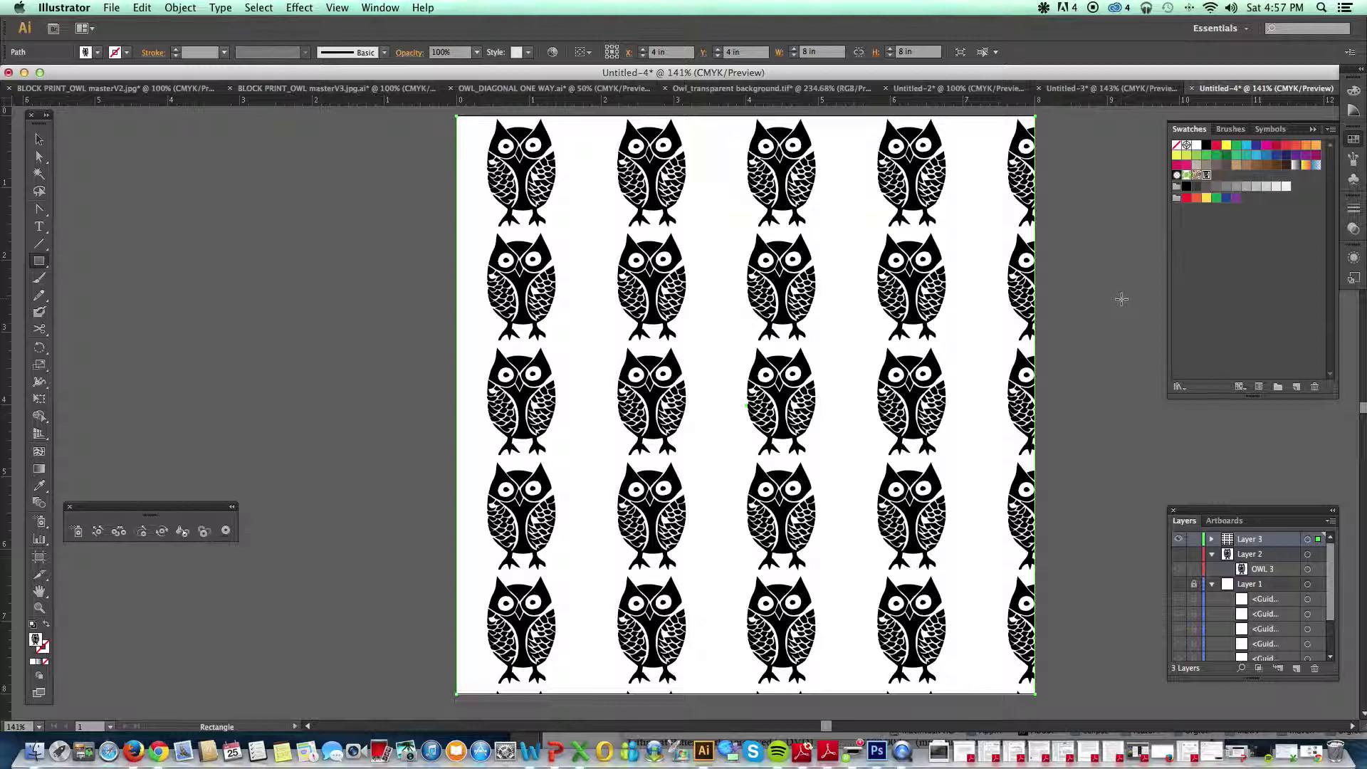
left_click(39, 140)
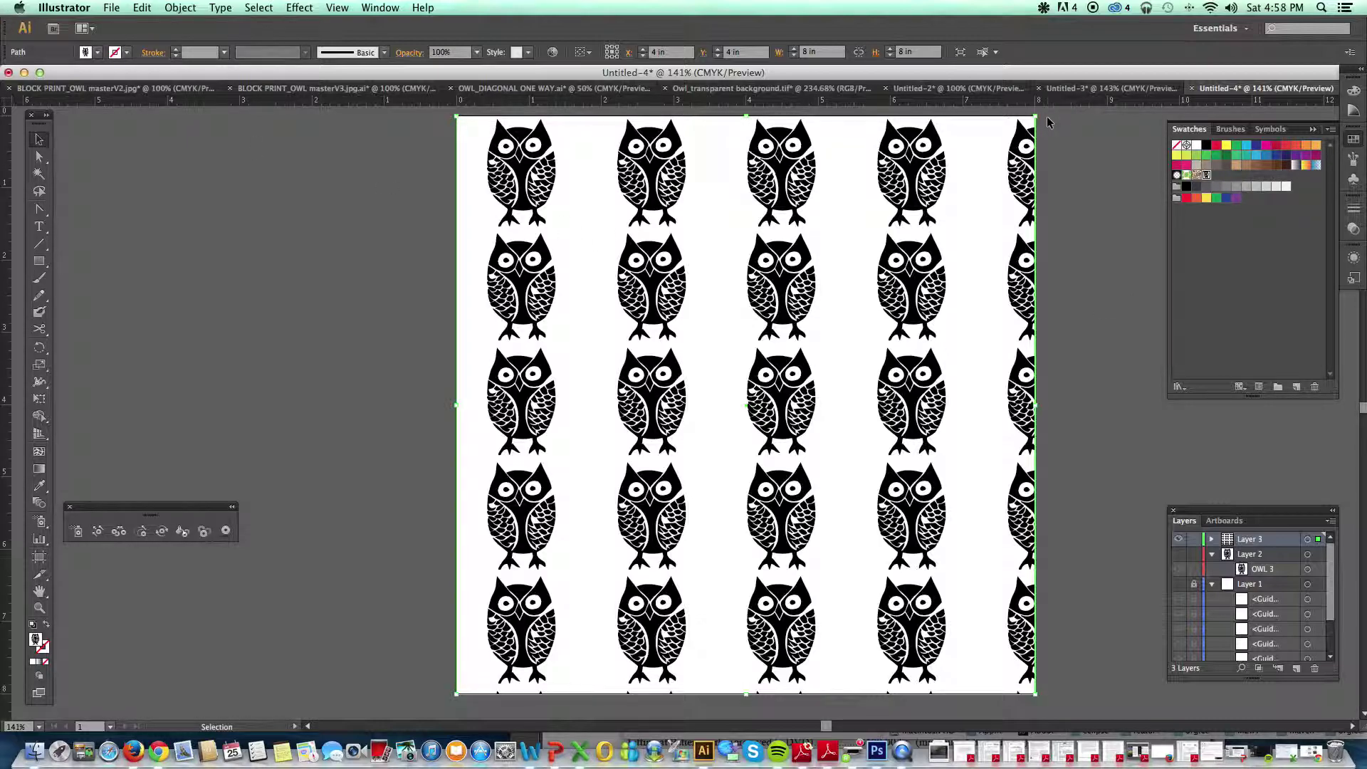
scroll(1038, 117, "left", 1)
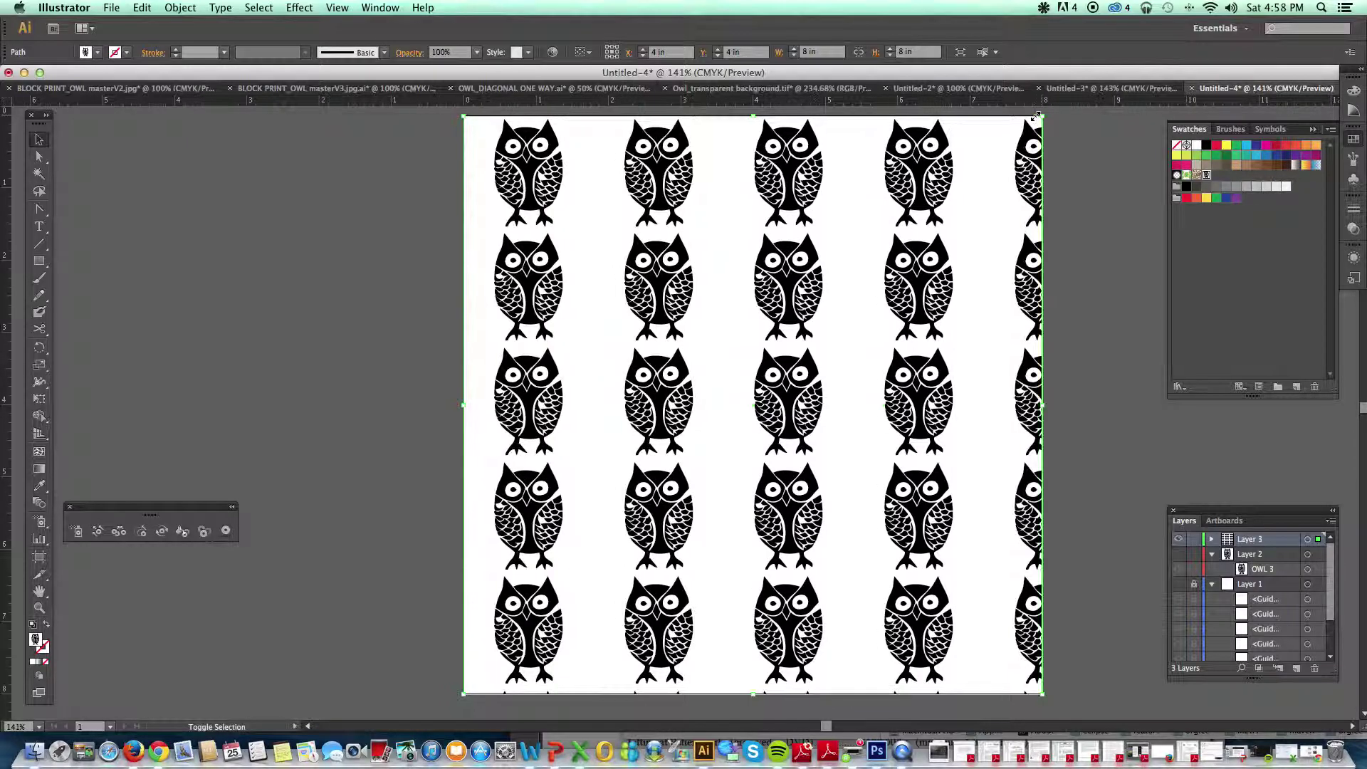
left_click(1038, 121)
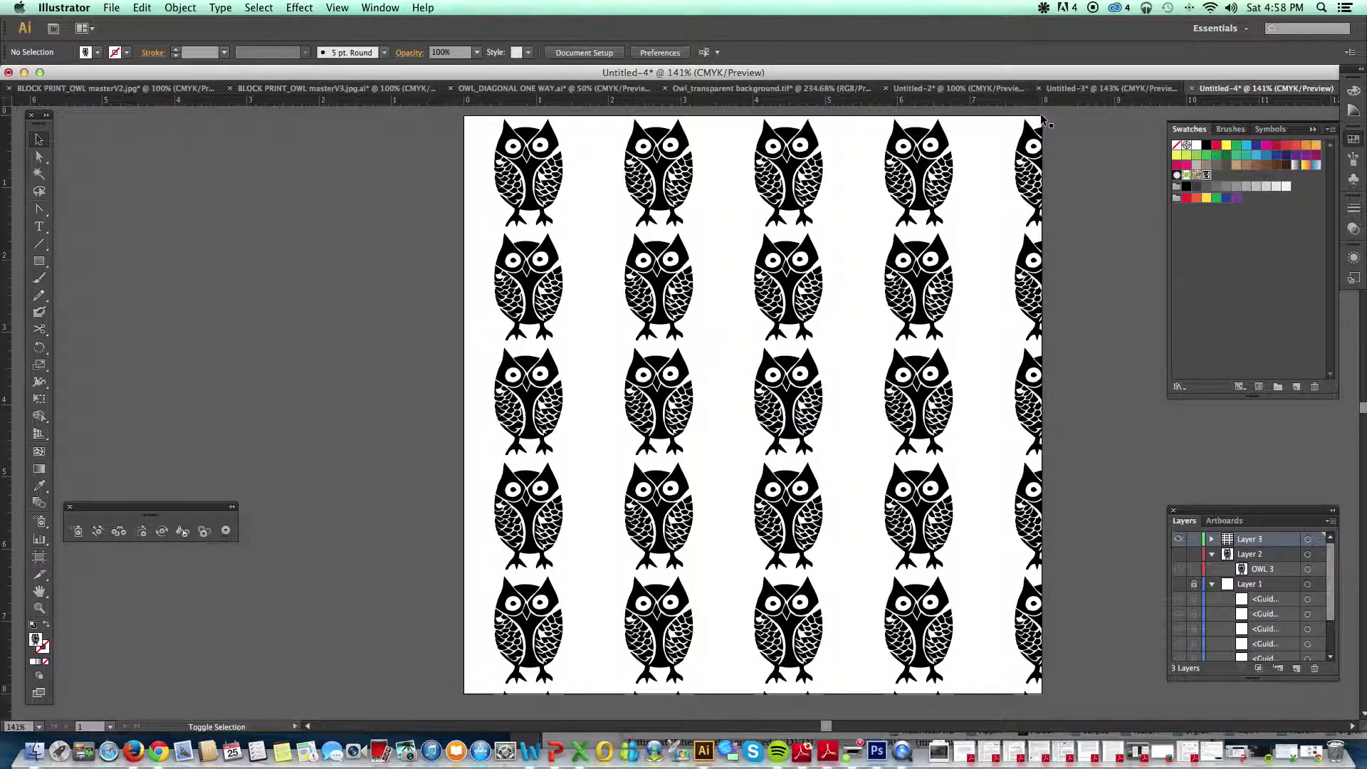
left_click_drag(1041, 119, 977, 146)
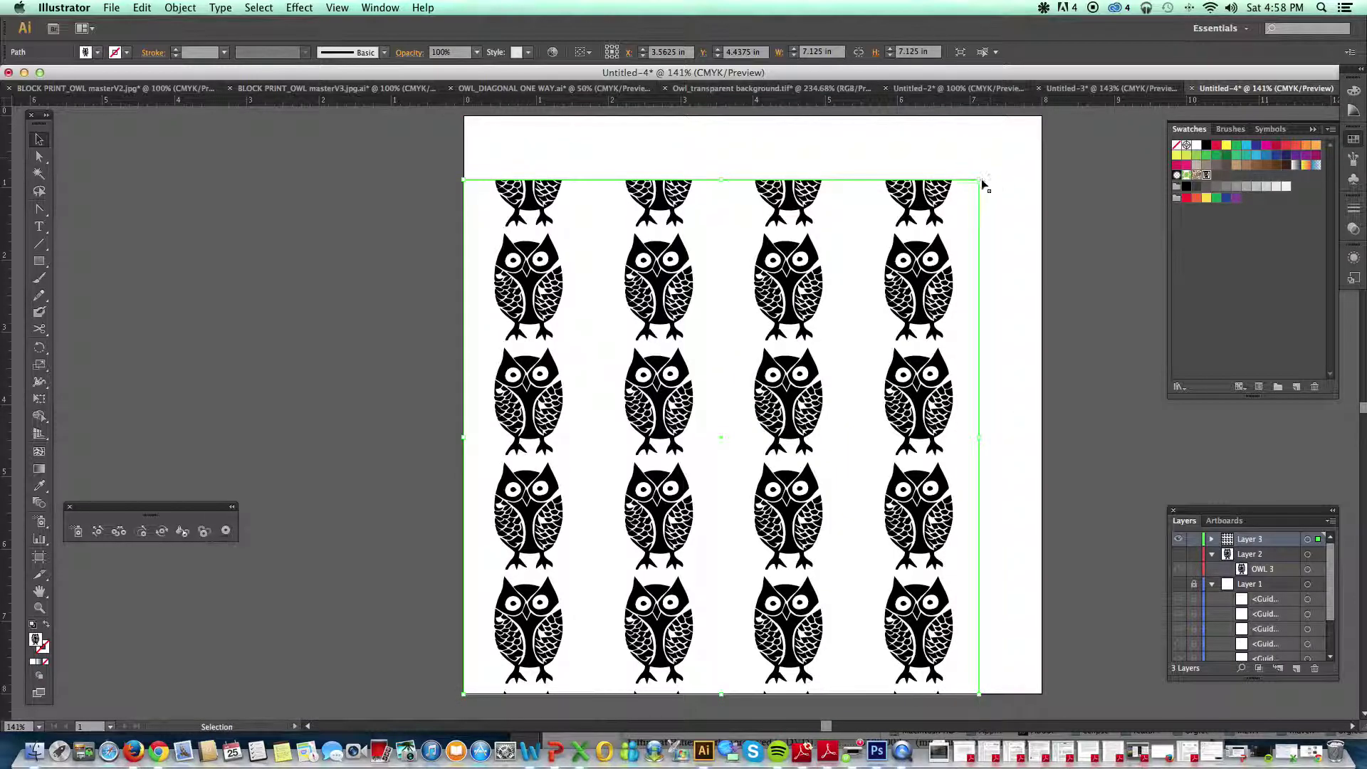
mouse_move(980, 180)
left_mouse_down()
mouse_move(1047, 120)
mouse_move(1044, 165)
left_mouse_up()
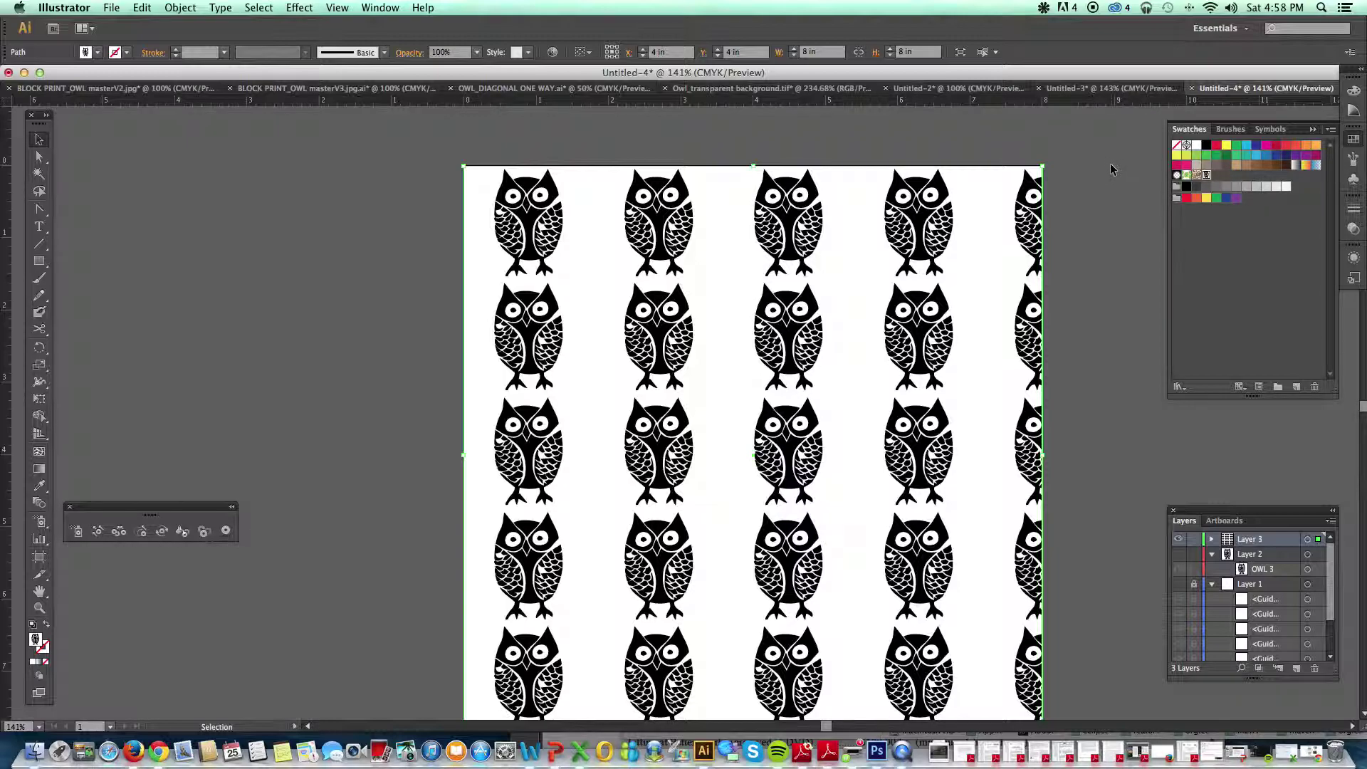
- Hide the owl pattern layer, add a new layer, and rename the pattern layer REPEAT PATTERN ONE WAY
left_click(1179, 541, "super")
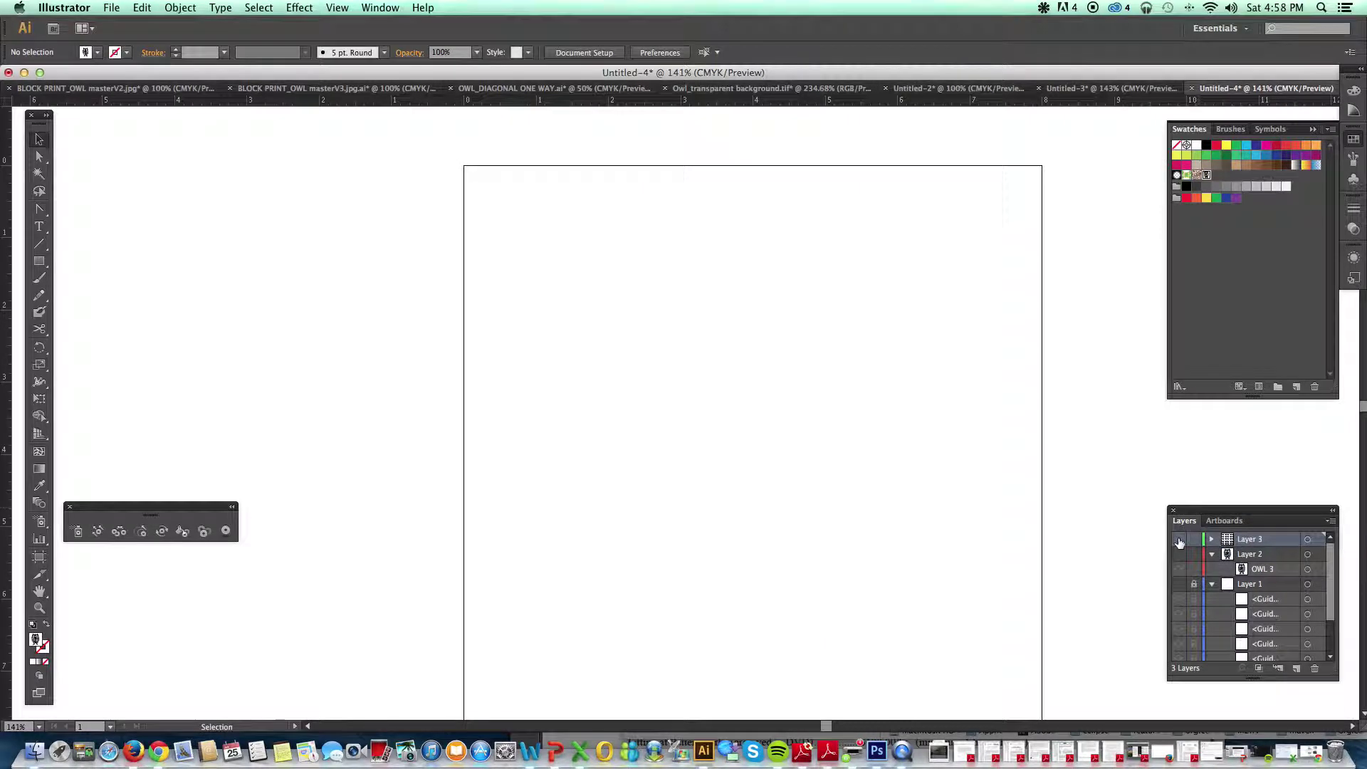
left_click(1299, 675)
key("super+y")
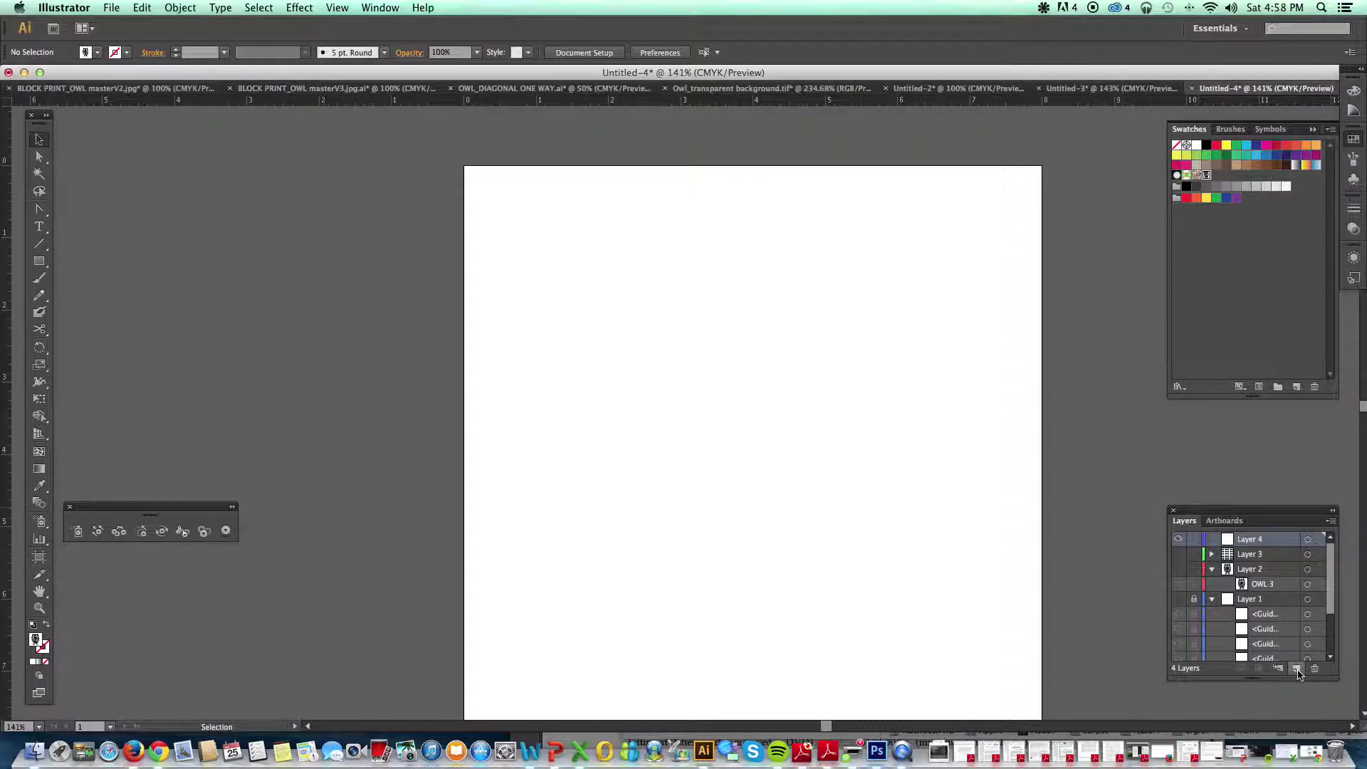
double_click(1253, 557)
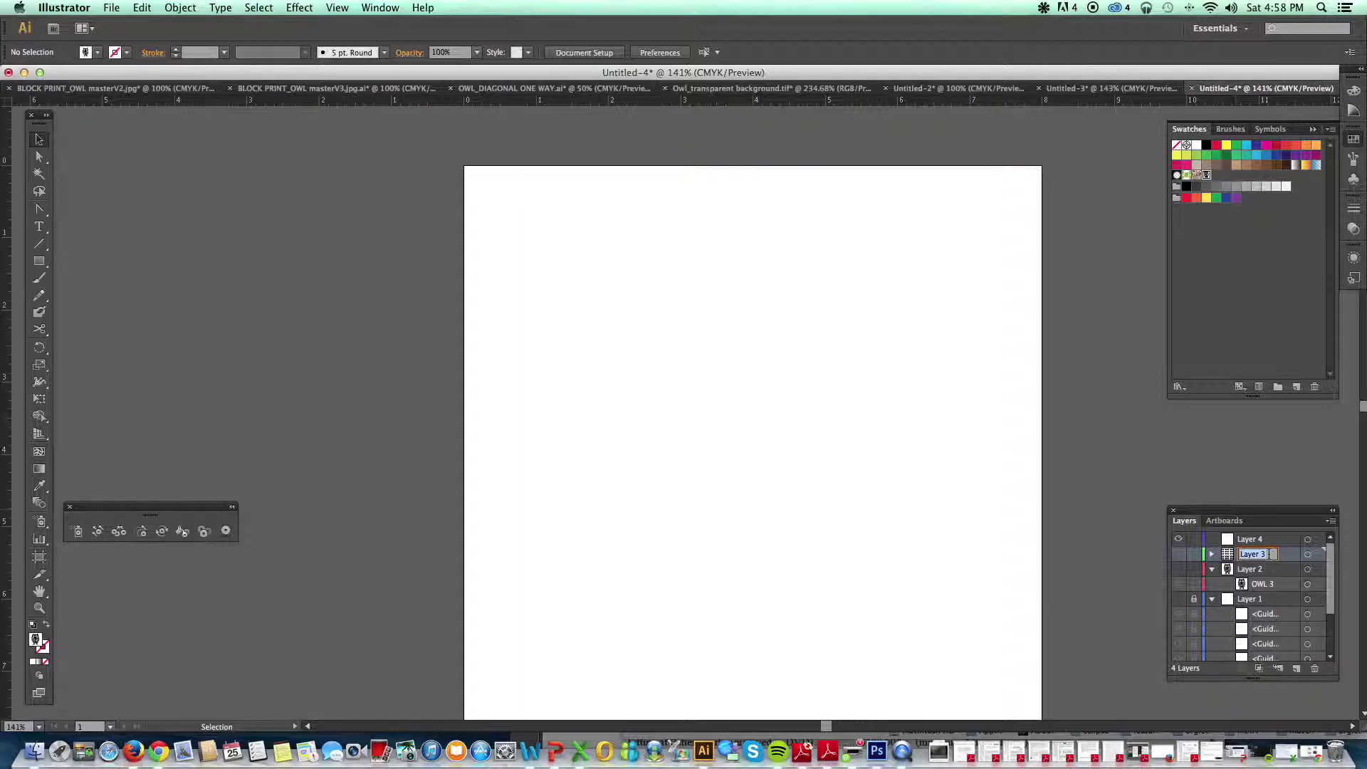
type("RE")
type("PEAT PATTERN")
type(" ONE WAY")
key("Return")
- Make the new empty layer active, show the Symbols panel, and make Layer 1's guides visible again
left_click(1275, 541)
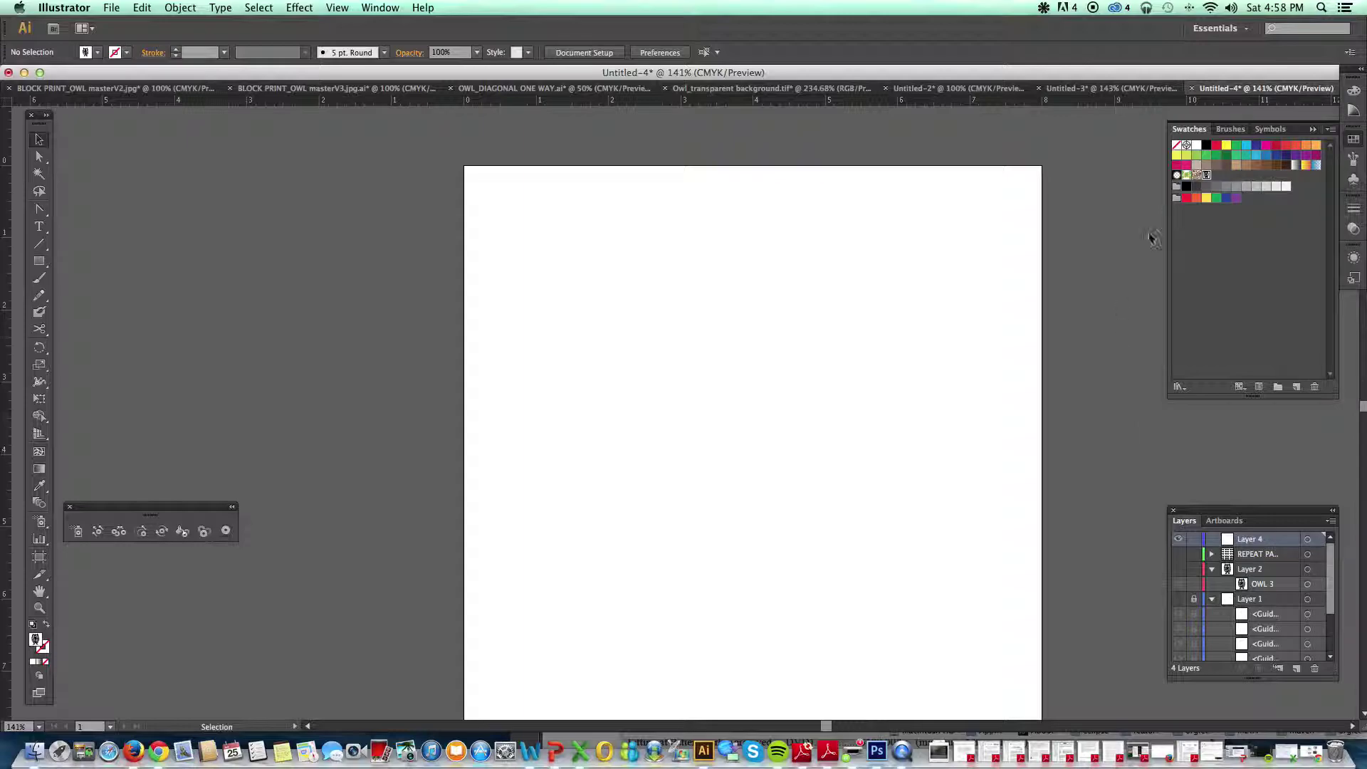
left_click(1272, 129)
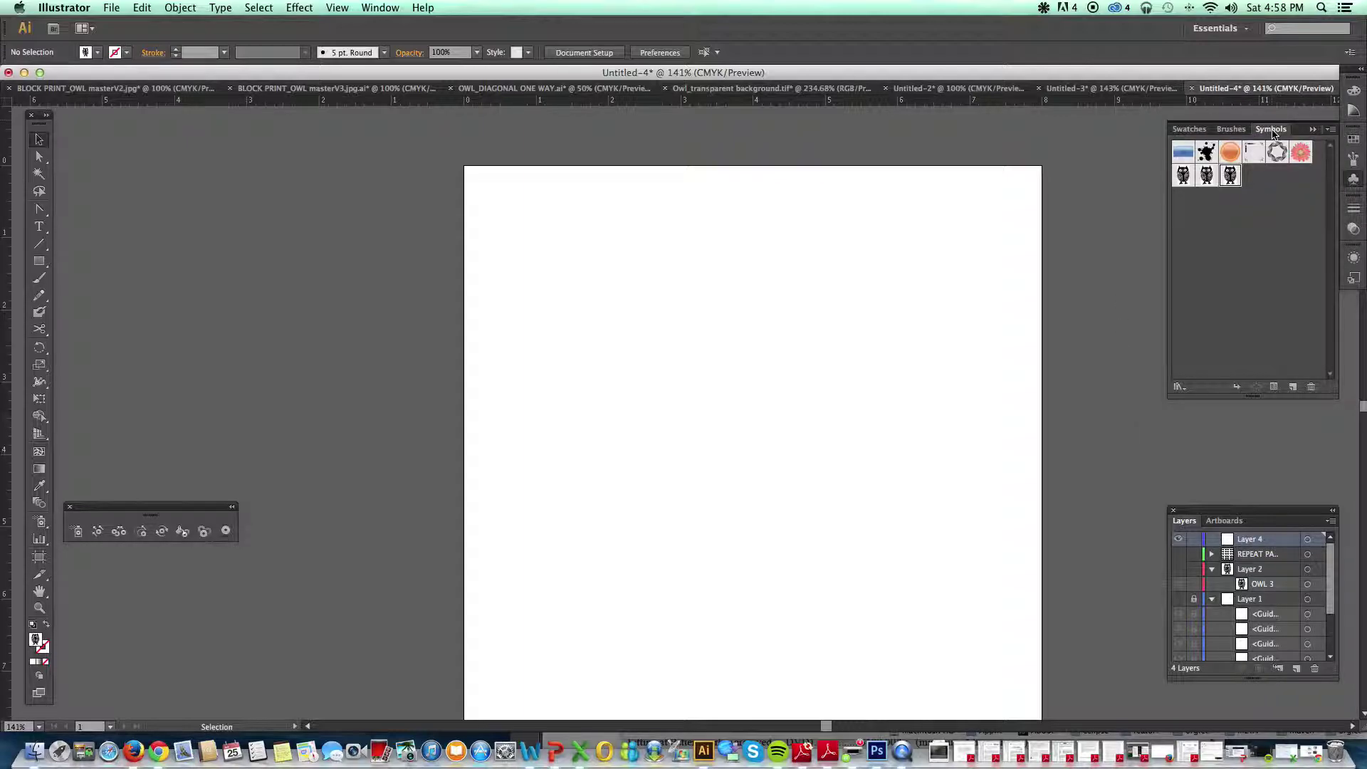
left_click(339, 7)
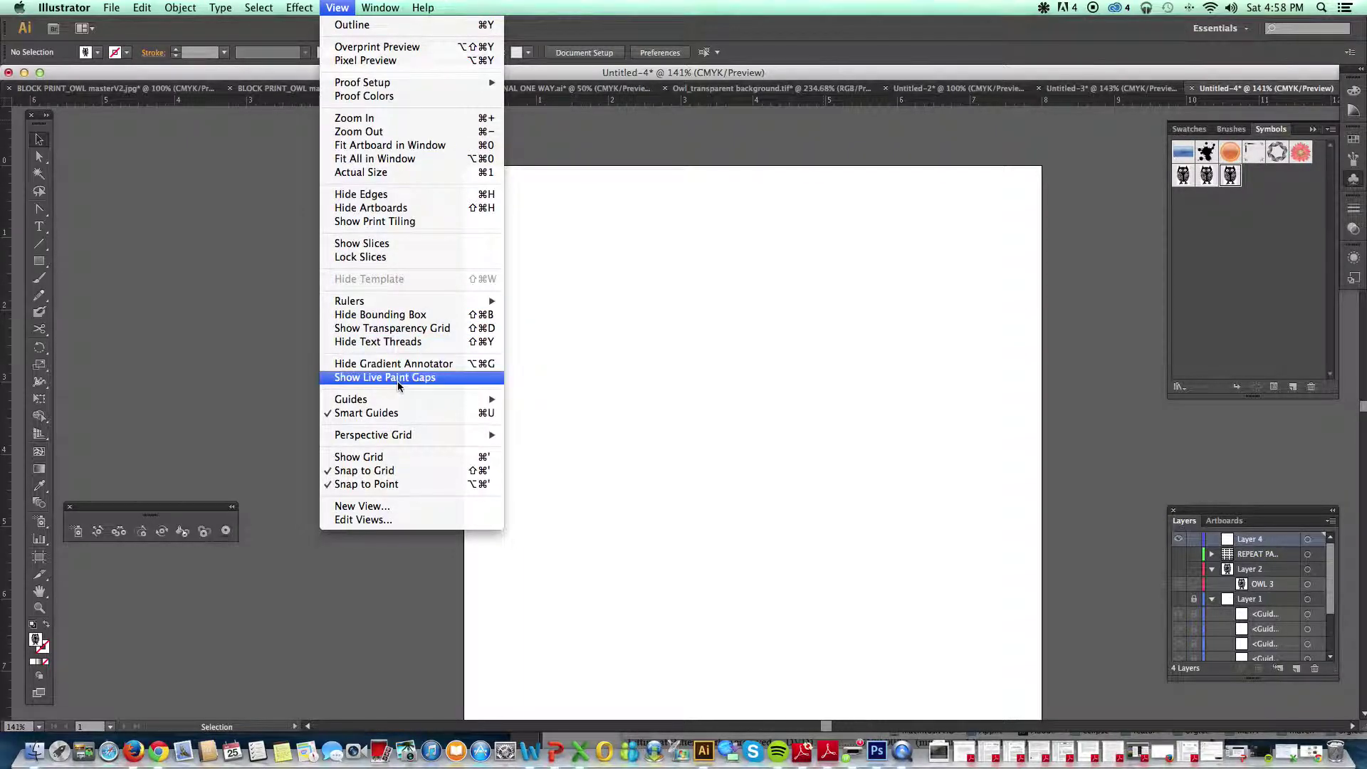
mouse_move(398, 404)
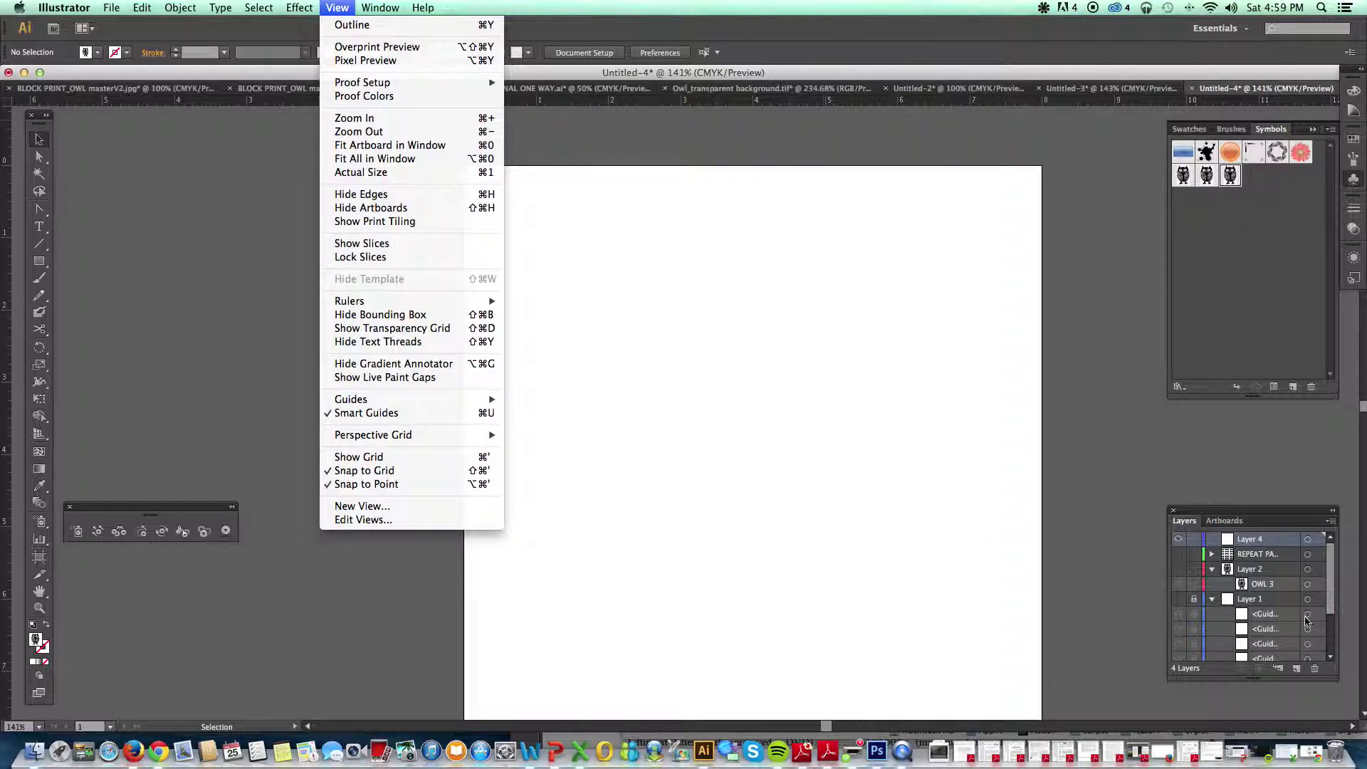
left_click(1183, 604)
left_click(1180, 601)
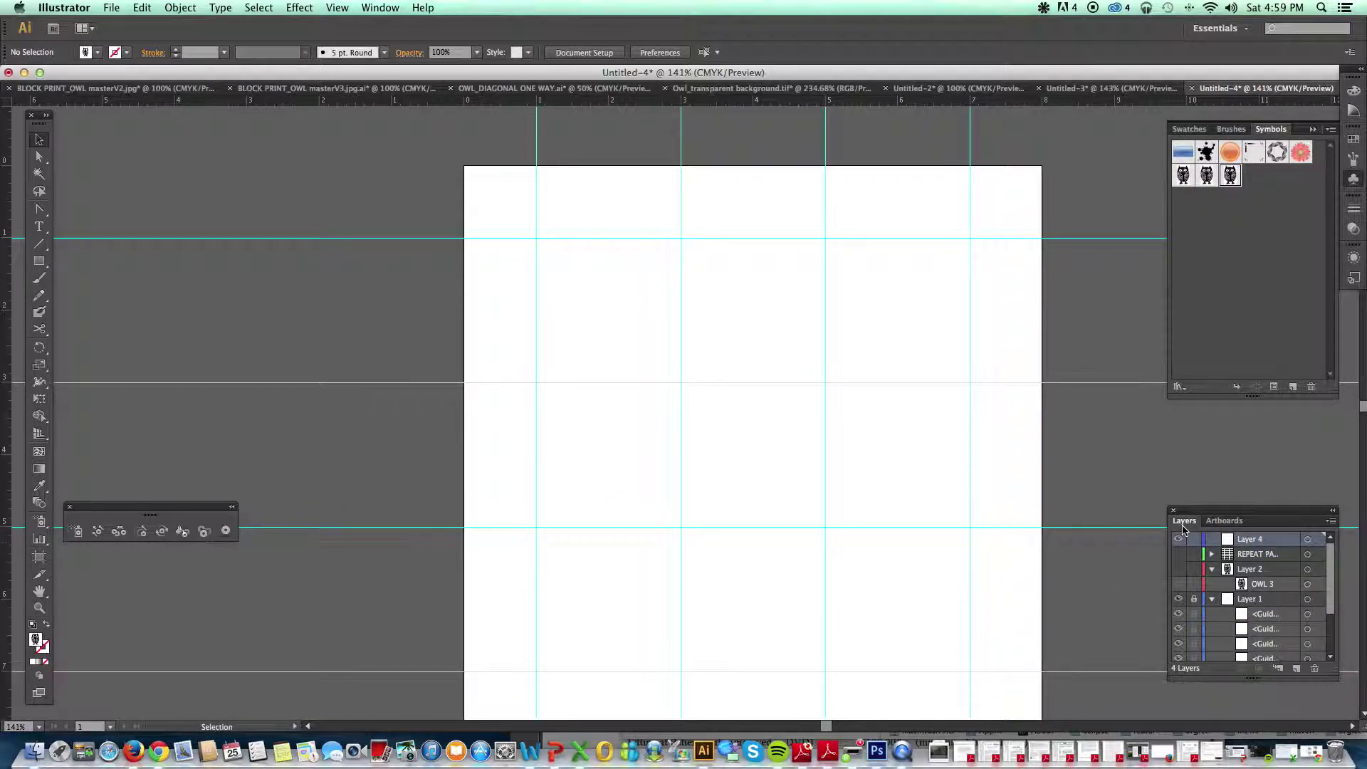
- Use the Symbol Sprayer to place single OWL 3 owls in the lower-left cell and at the artboard centre
scroll(1165, 527, "down", 1)
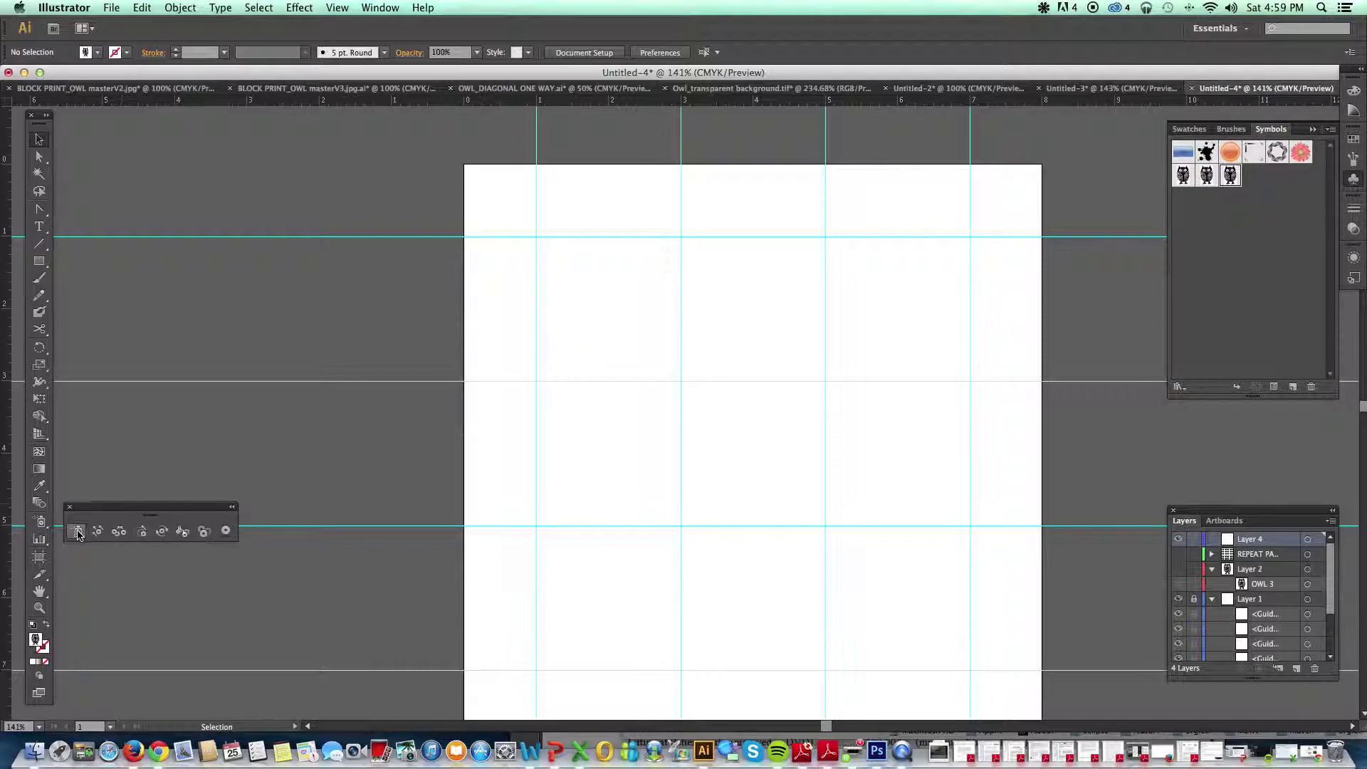
scroll(421, 438, "down", 3)
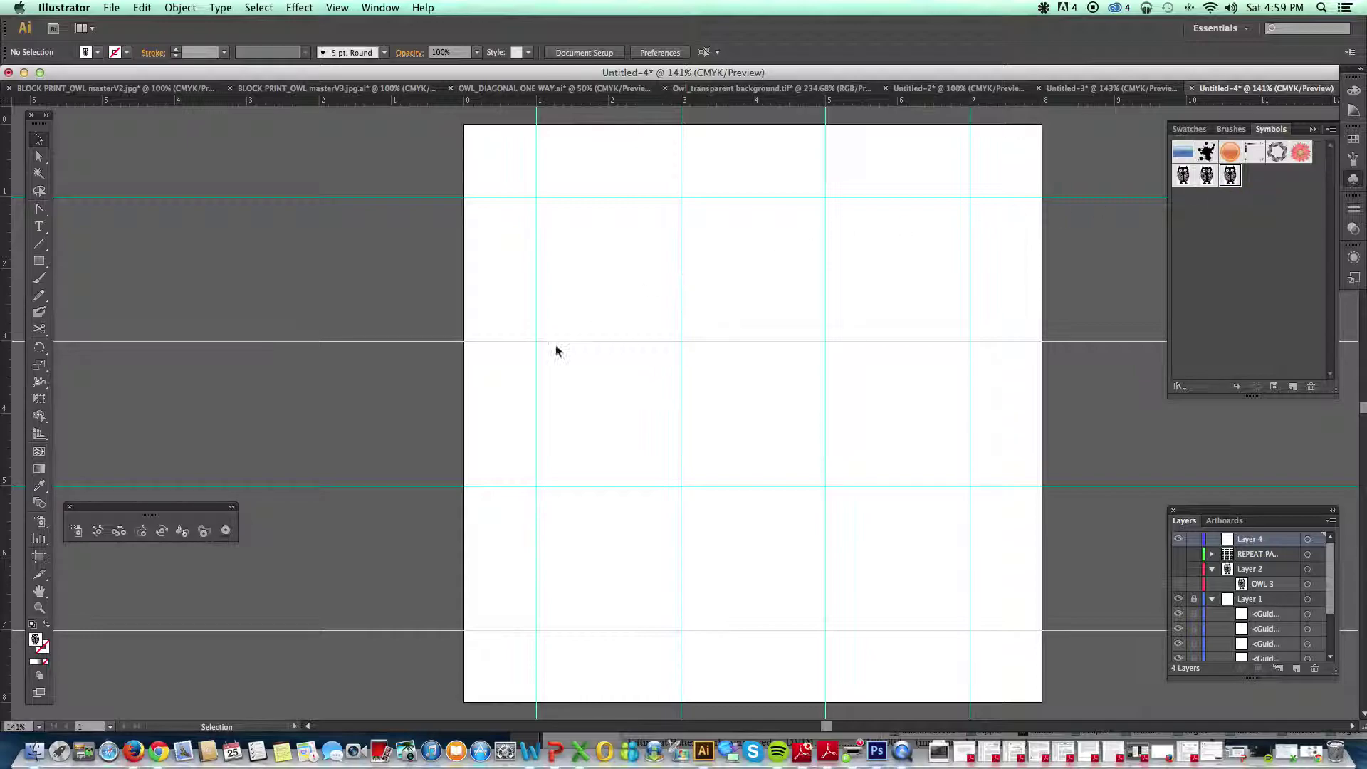
left_click(78, 531)
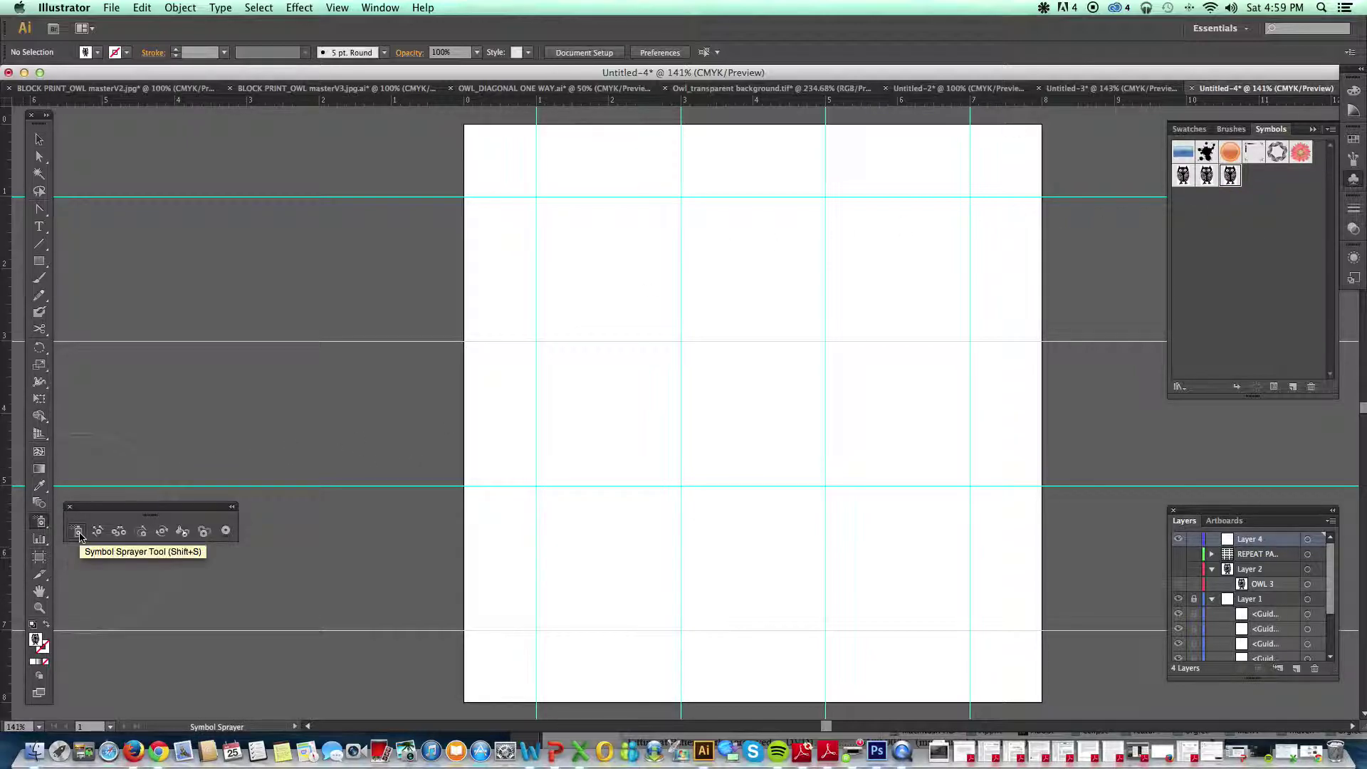
left_click(536, 631)
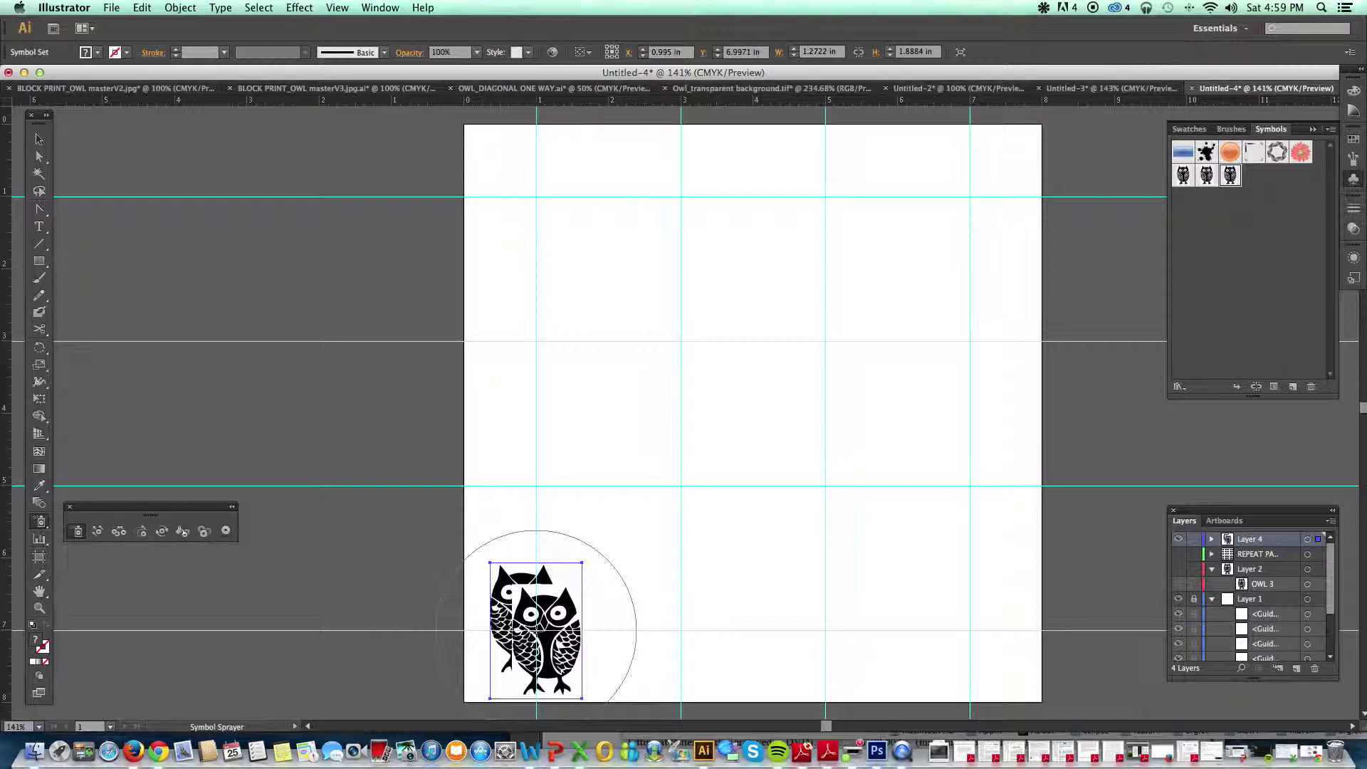
key("super+z")
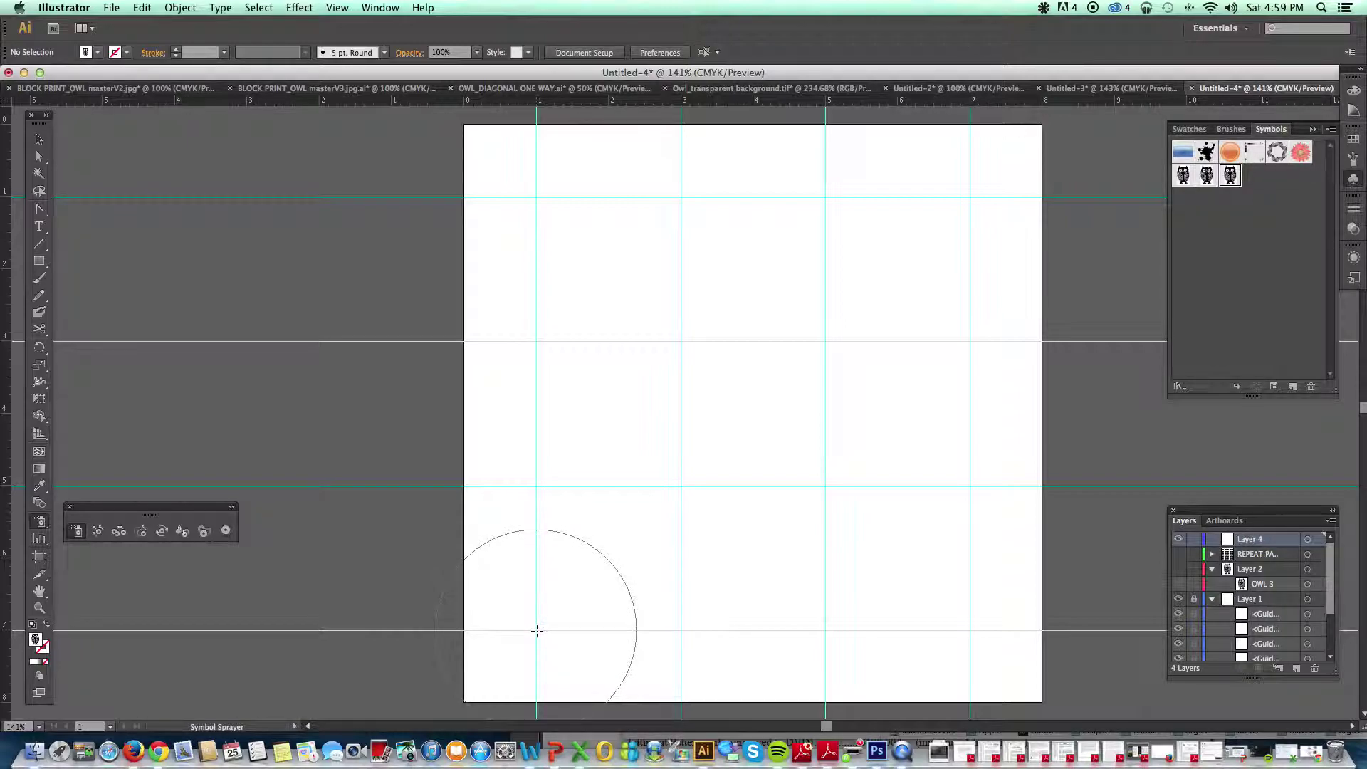
left_click(536, 631)
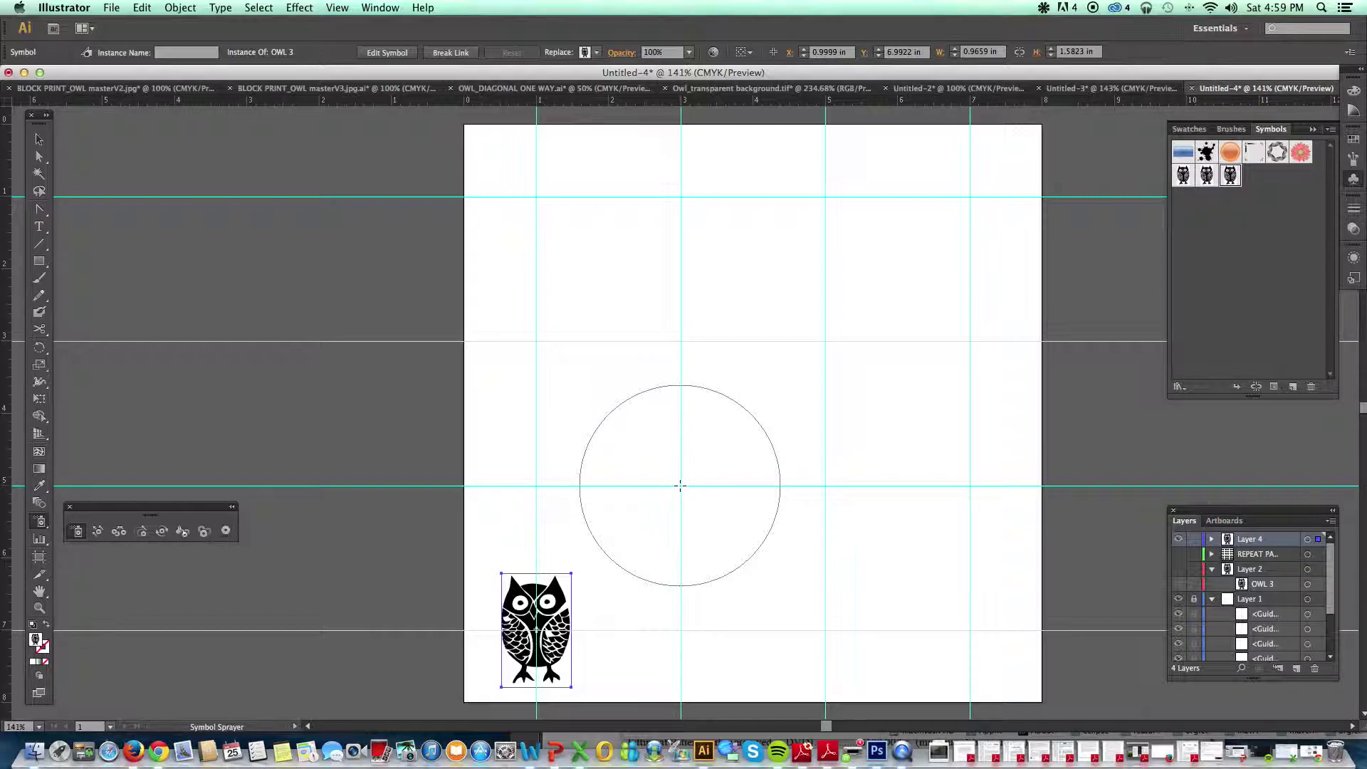
left_click(680, 486)
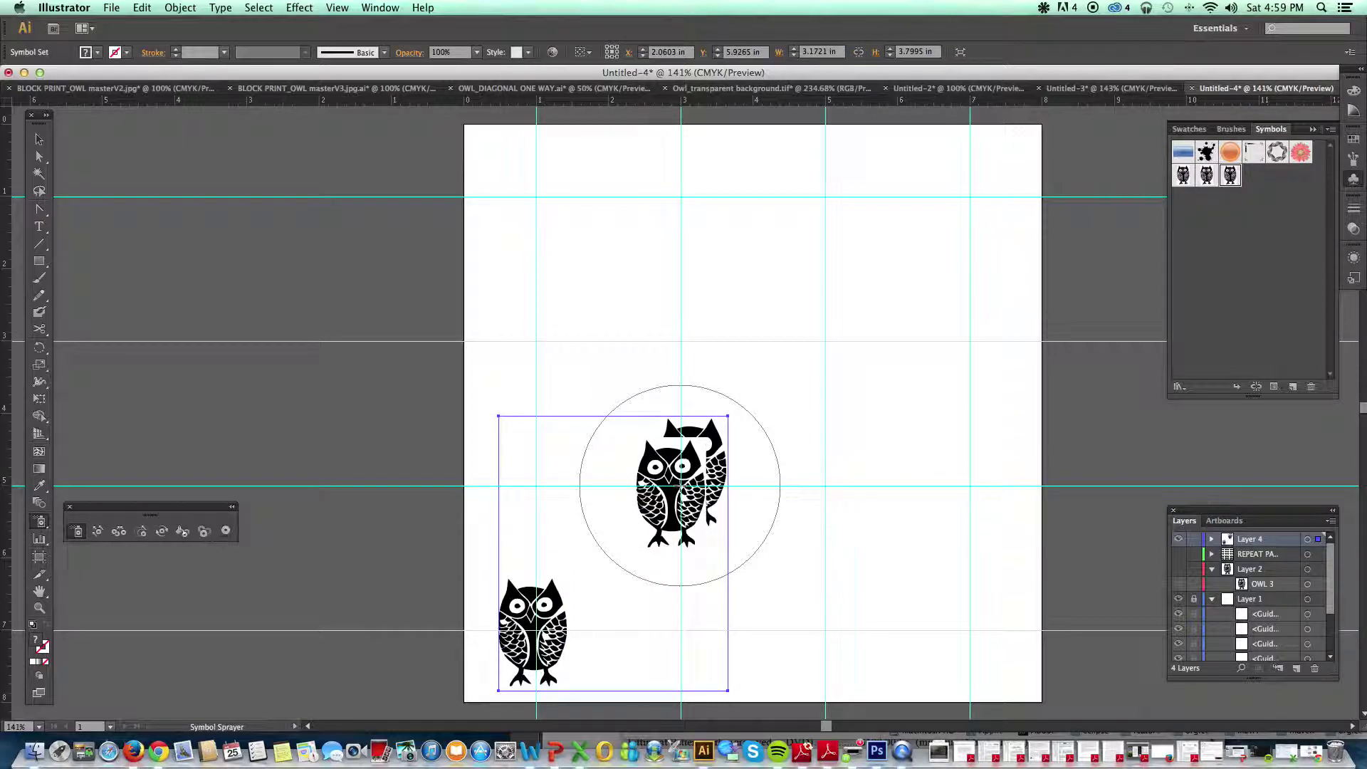
key("ctrl+z")
left_click(680, 486)
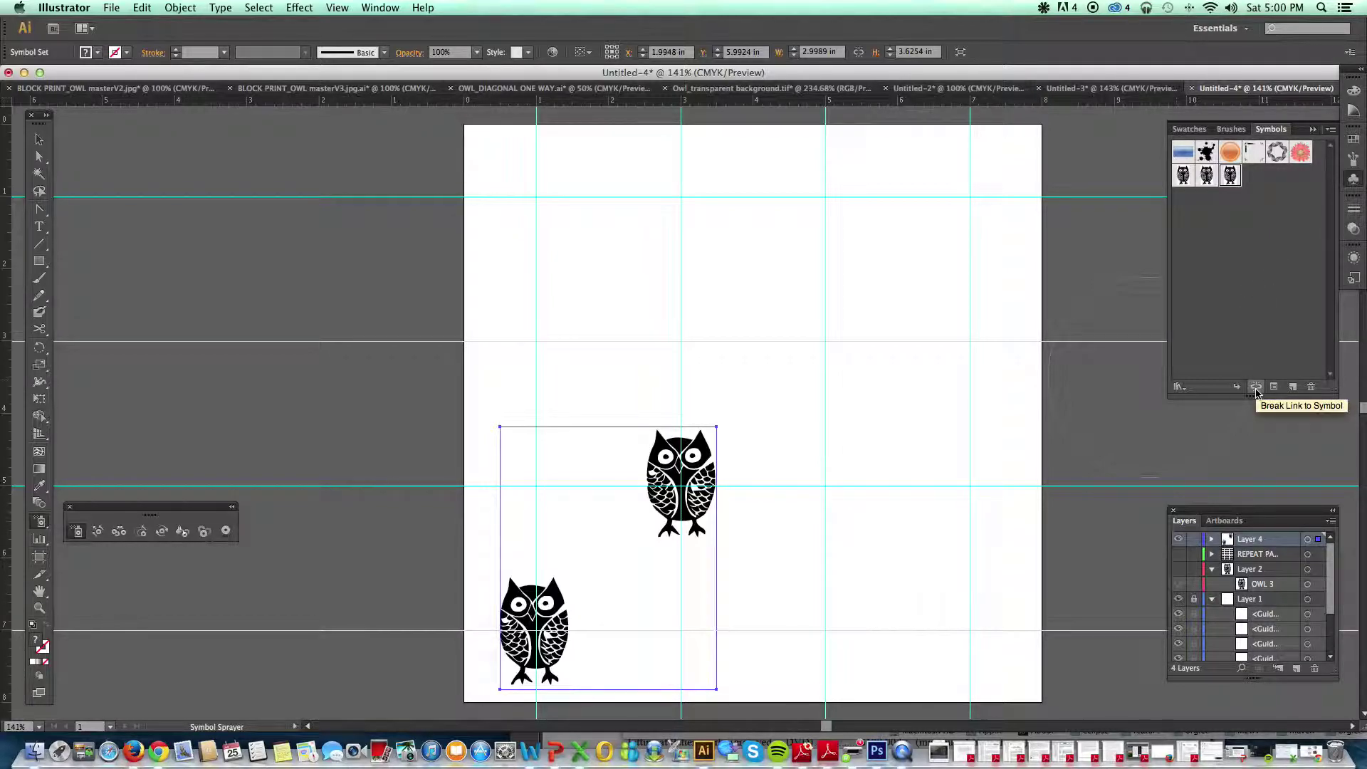
- Break the sprayed owls' link to the symbol so they become editable paths
left_click(1256, 387)
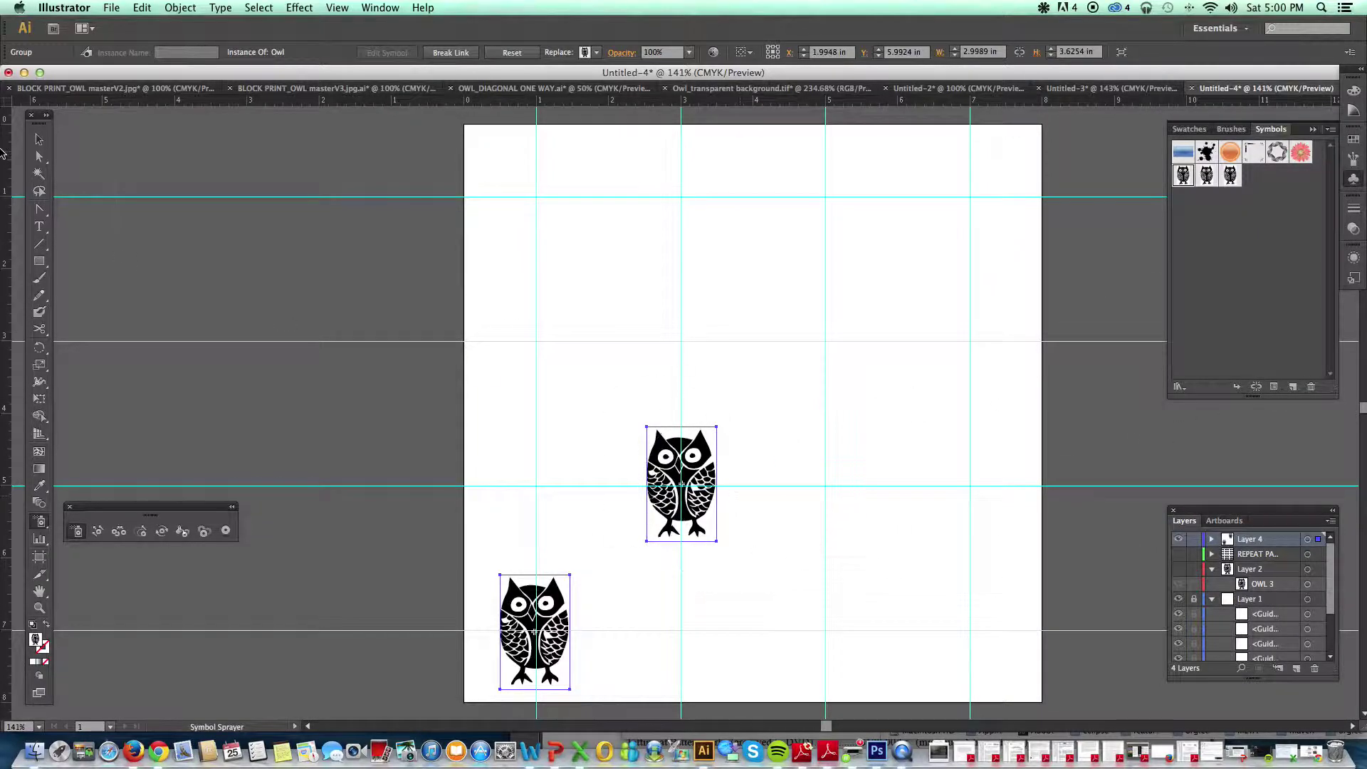
left_click(40, 139)
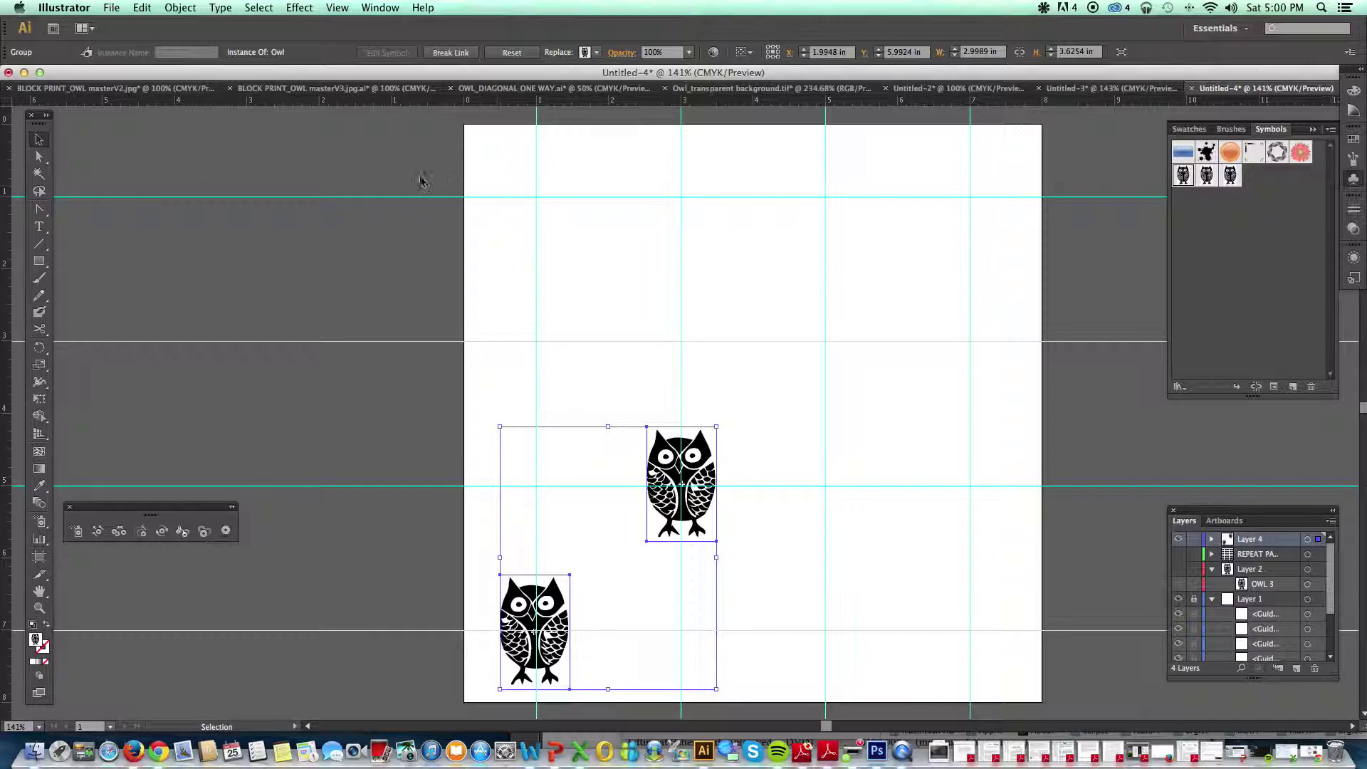
left_click(451, 53)
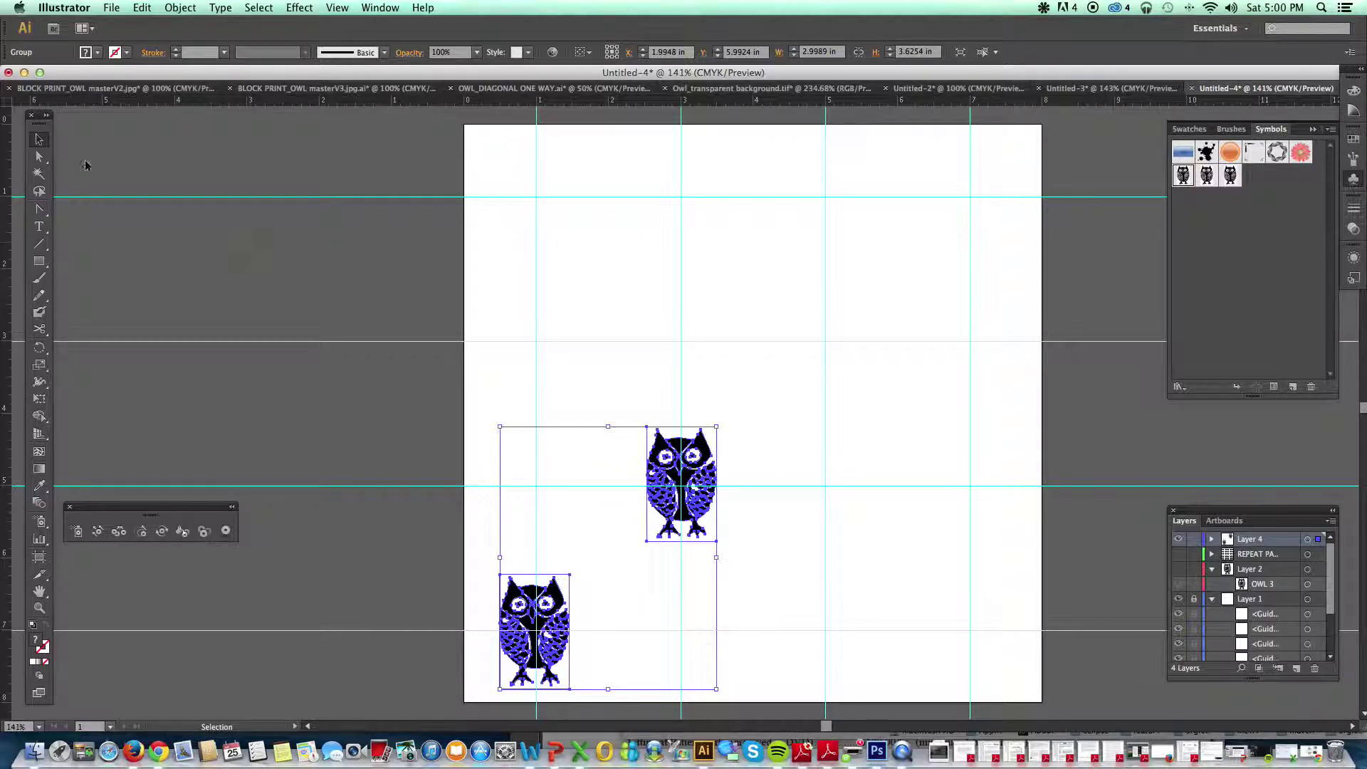
- Direct-select only the centre owl
left_click(347, 170)
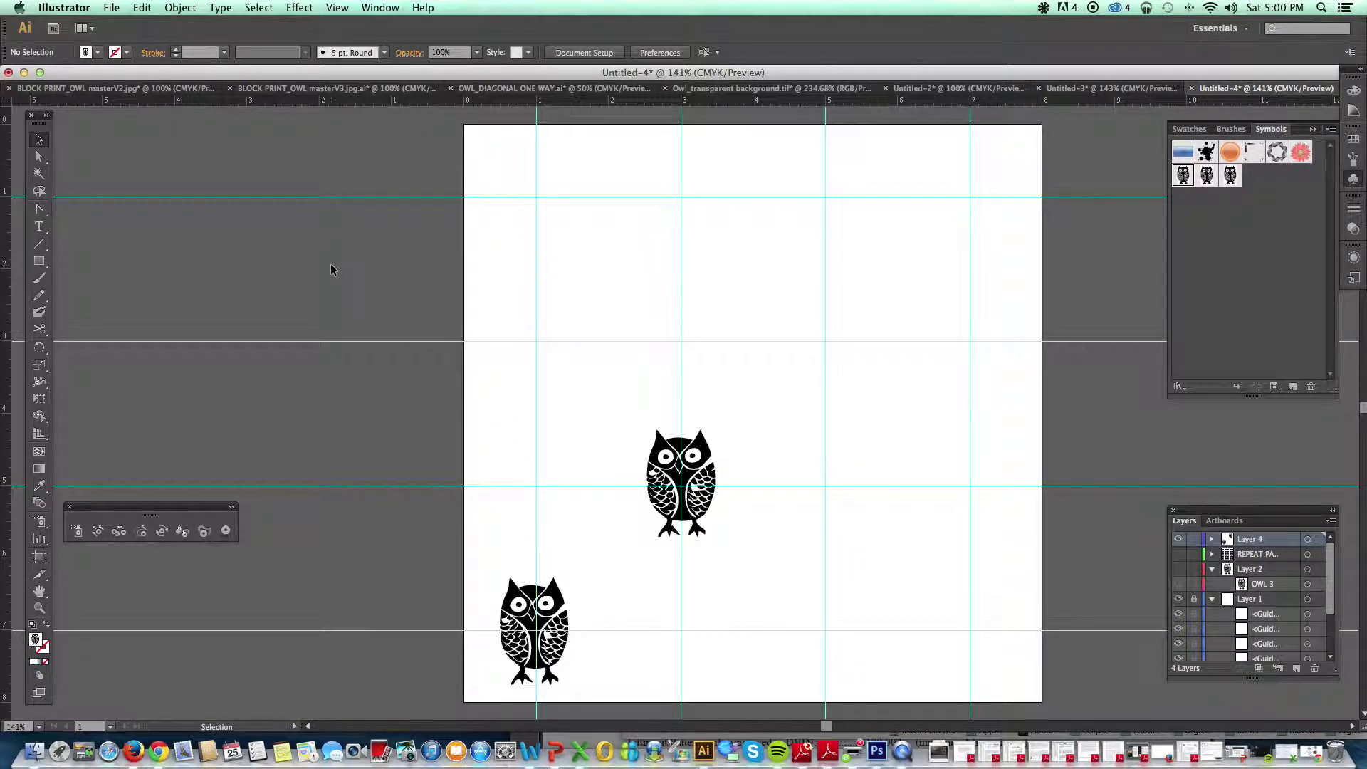
left_click_drag(636, 422, 729, 533)
left_click(757, 464)
left_click(40, 157)
left_click_drag(624, 384, 747, 555)
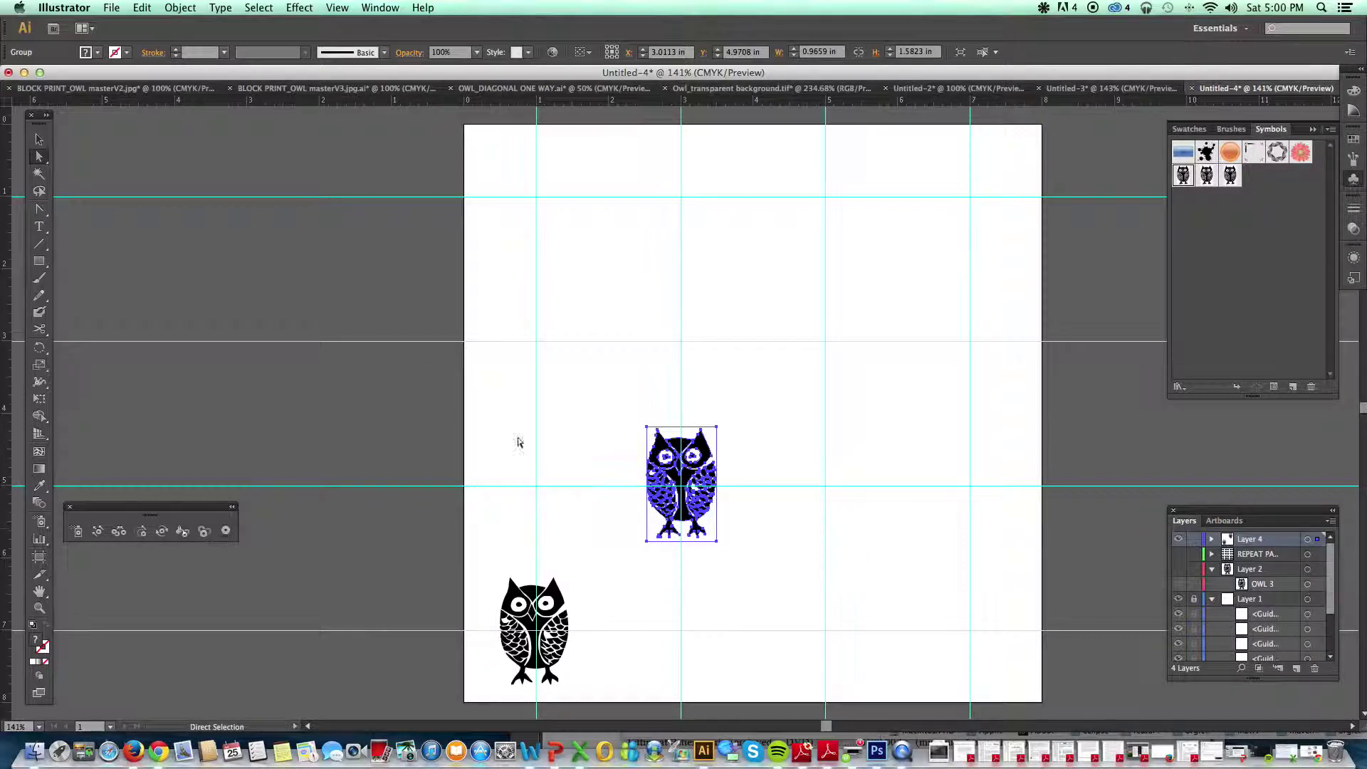
- Rotate the centre owl 180° via Object > Transform > Rotate, deselect it, and hide Layer 1's guides
left_click(180, 8)
mouse_move(189, 27)
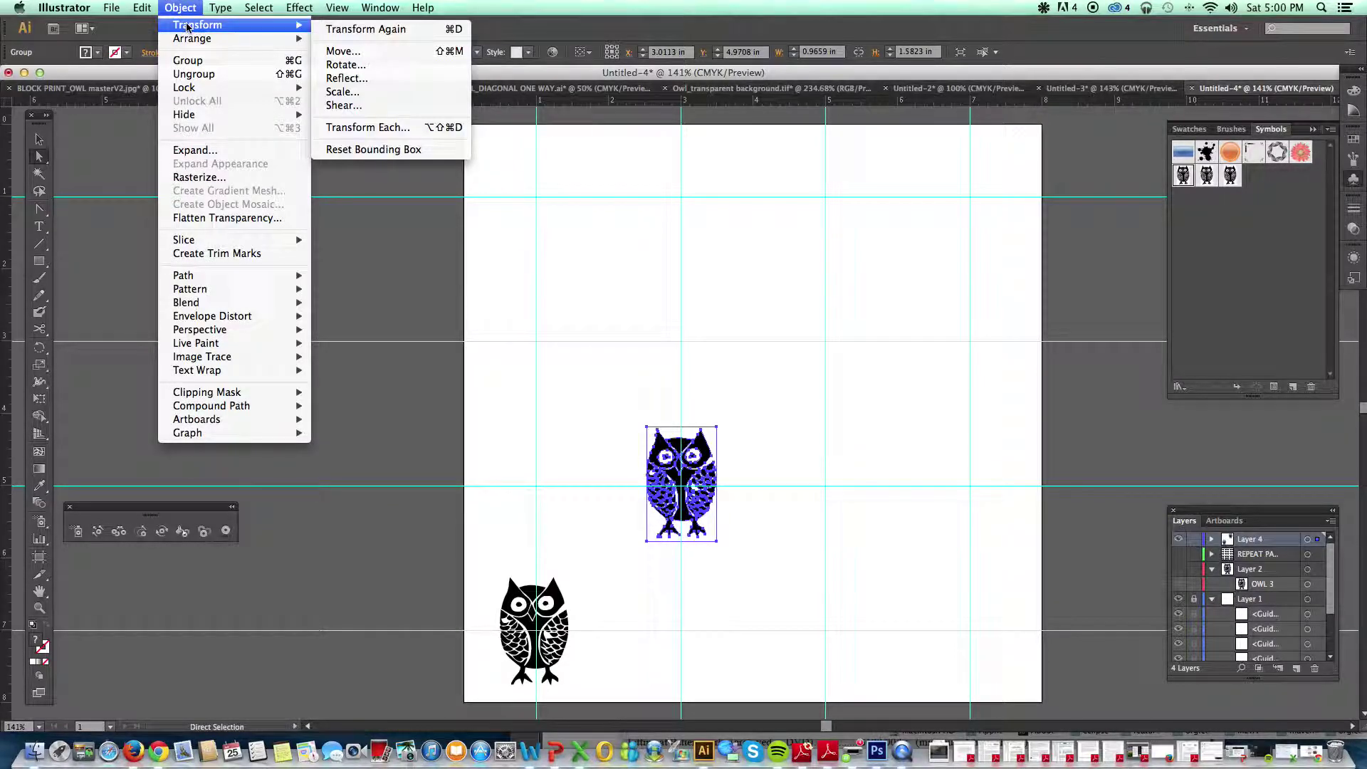
left_click(348, 65)
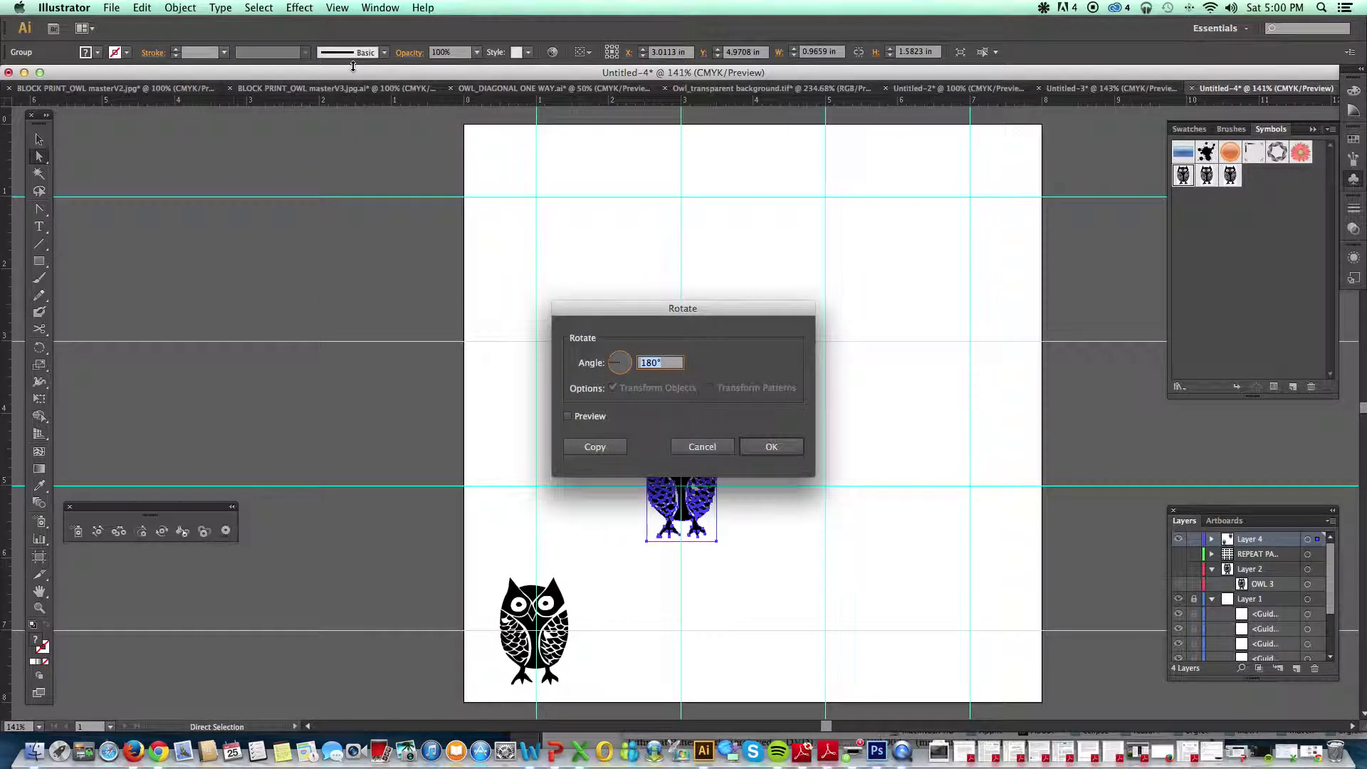
left_click(777, 446)
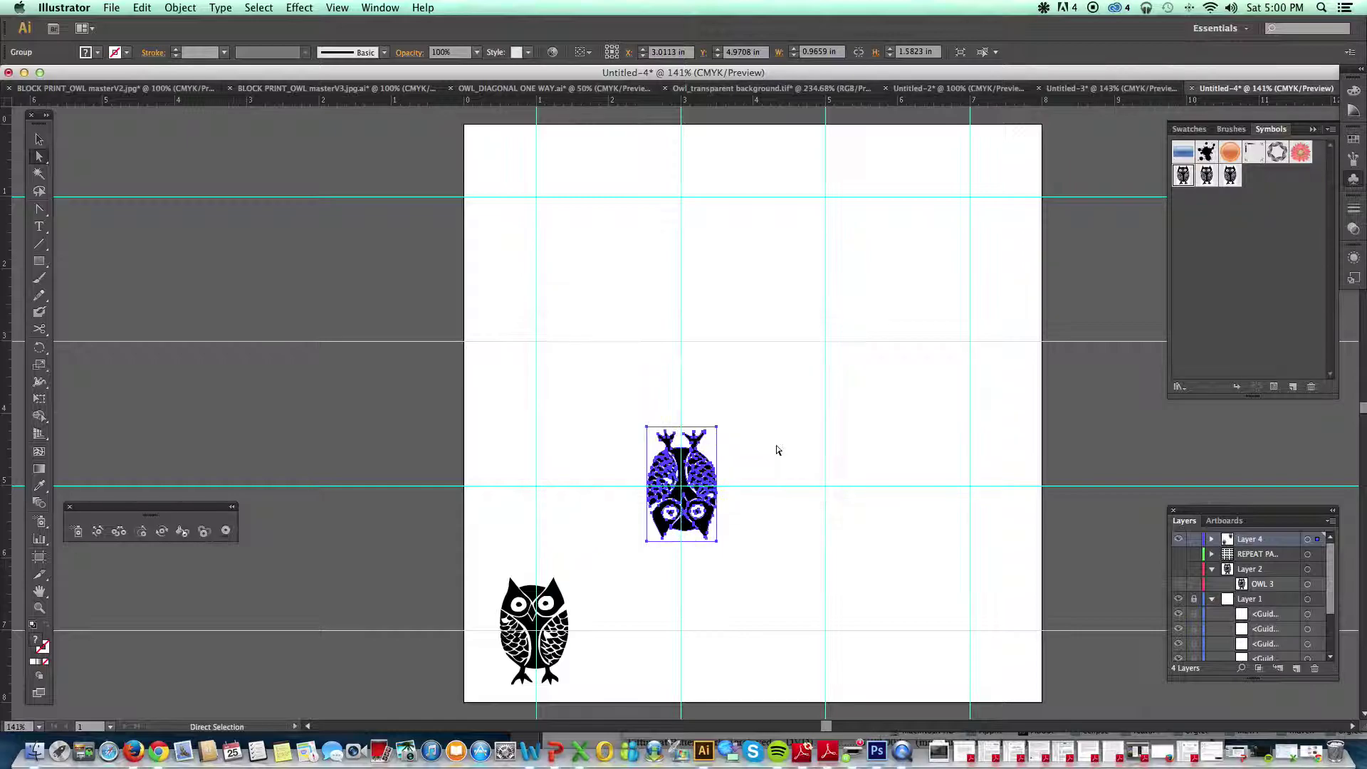
left_click(40, 139)
left_click(267, 174)
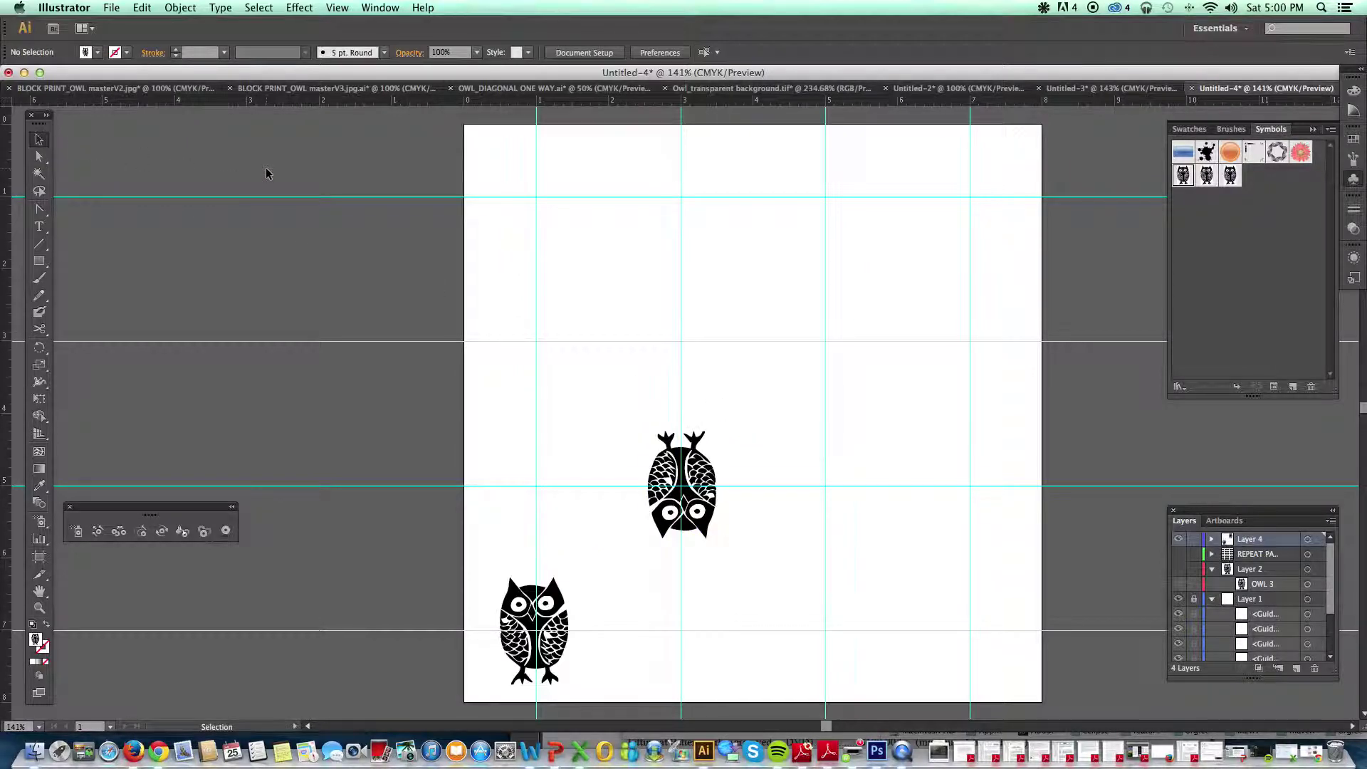
left_click(1179, 600)
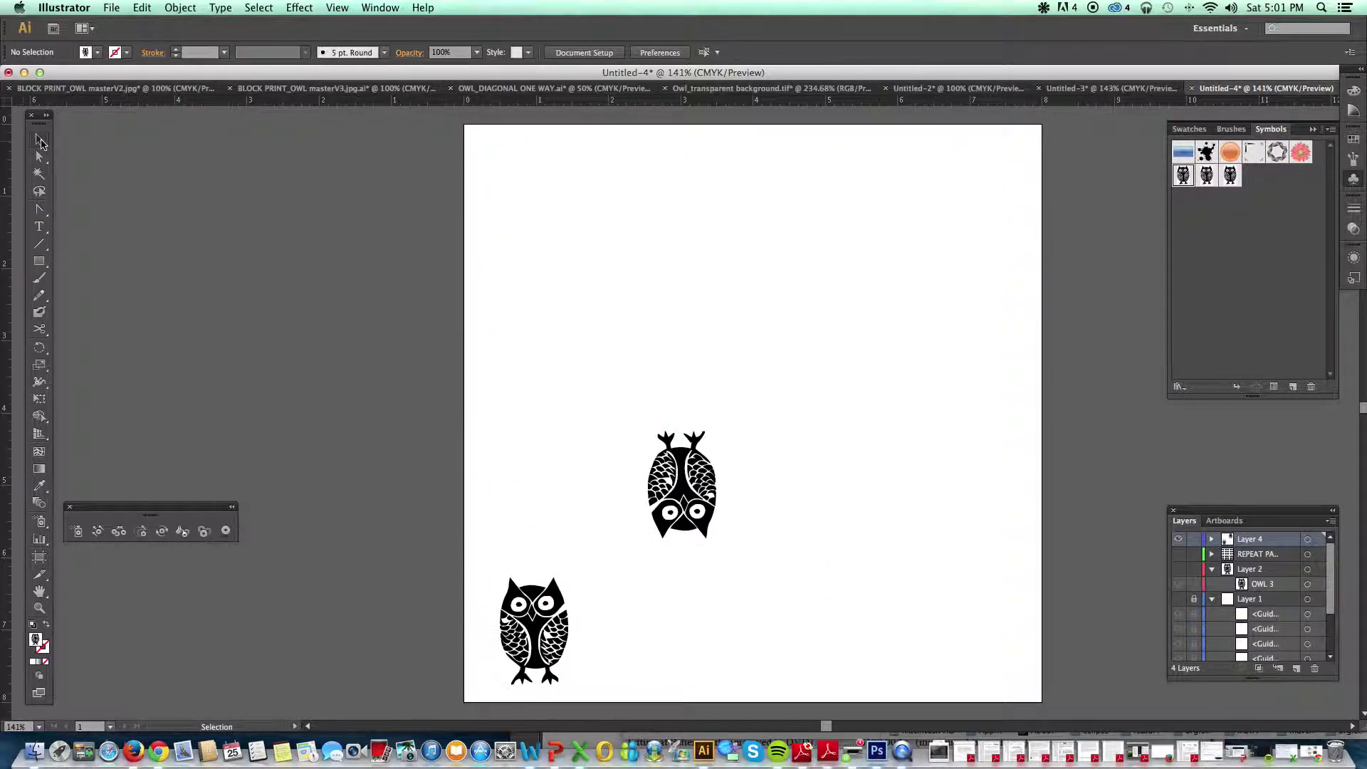
- Select both owls and turn them into a new pattern with Object > Pattern > Make
left_click_drag(418, 372, 738, 708)
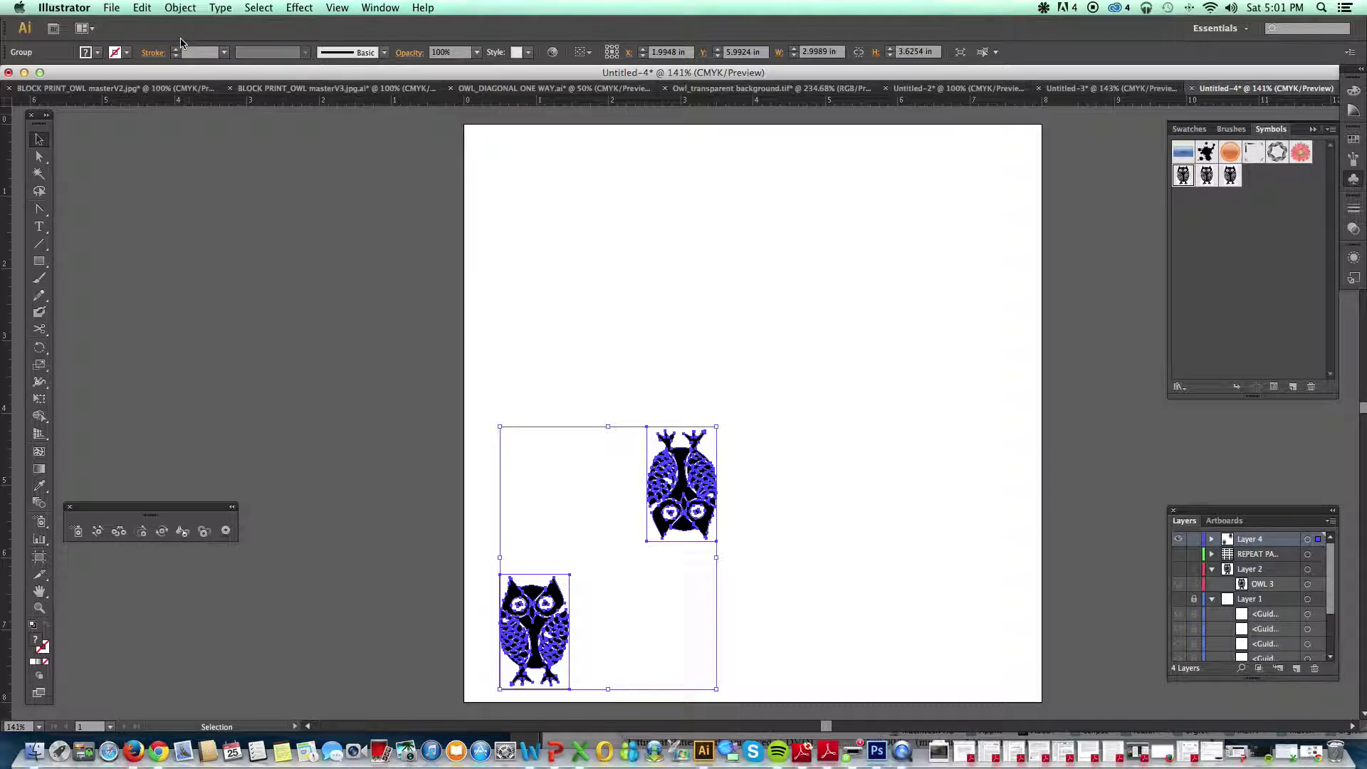
left_click(180, 8)
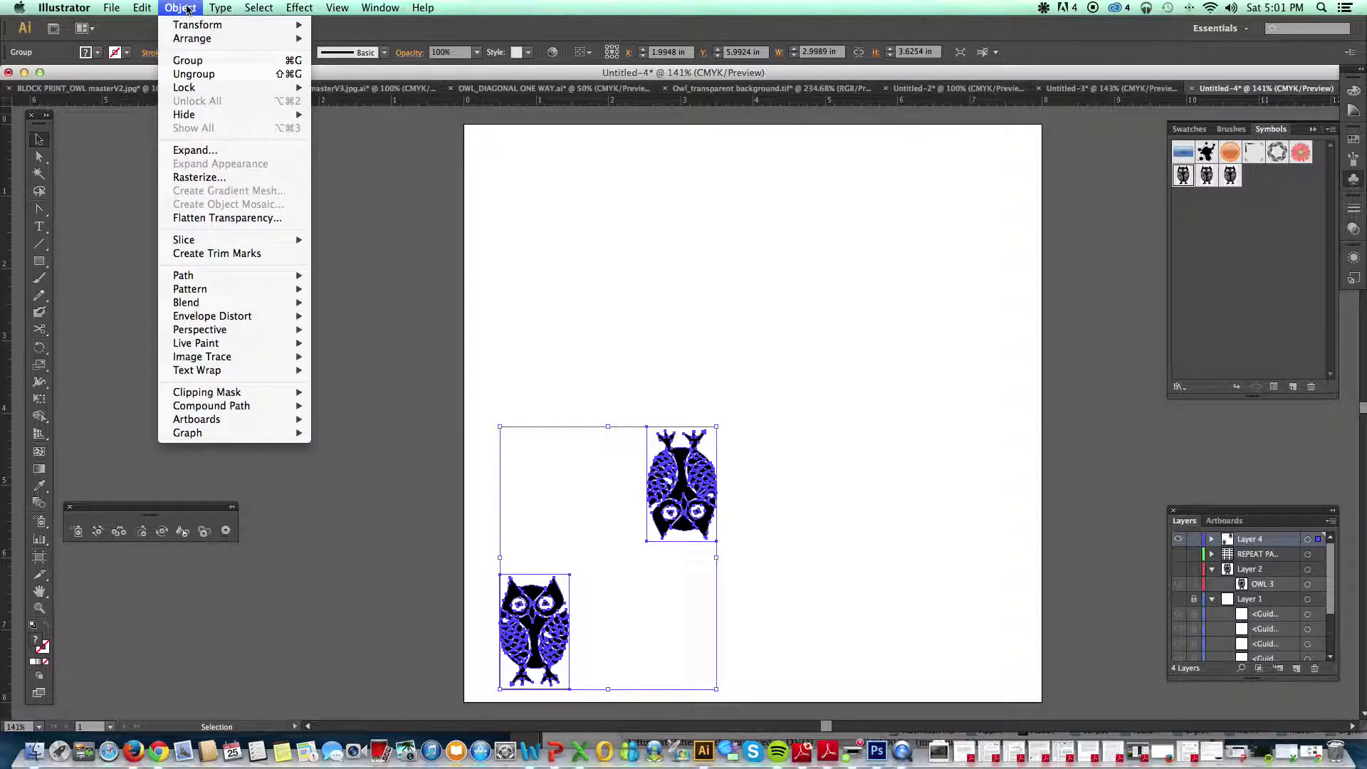
mouse_move(242, 293)
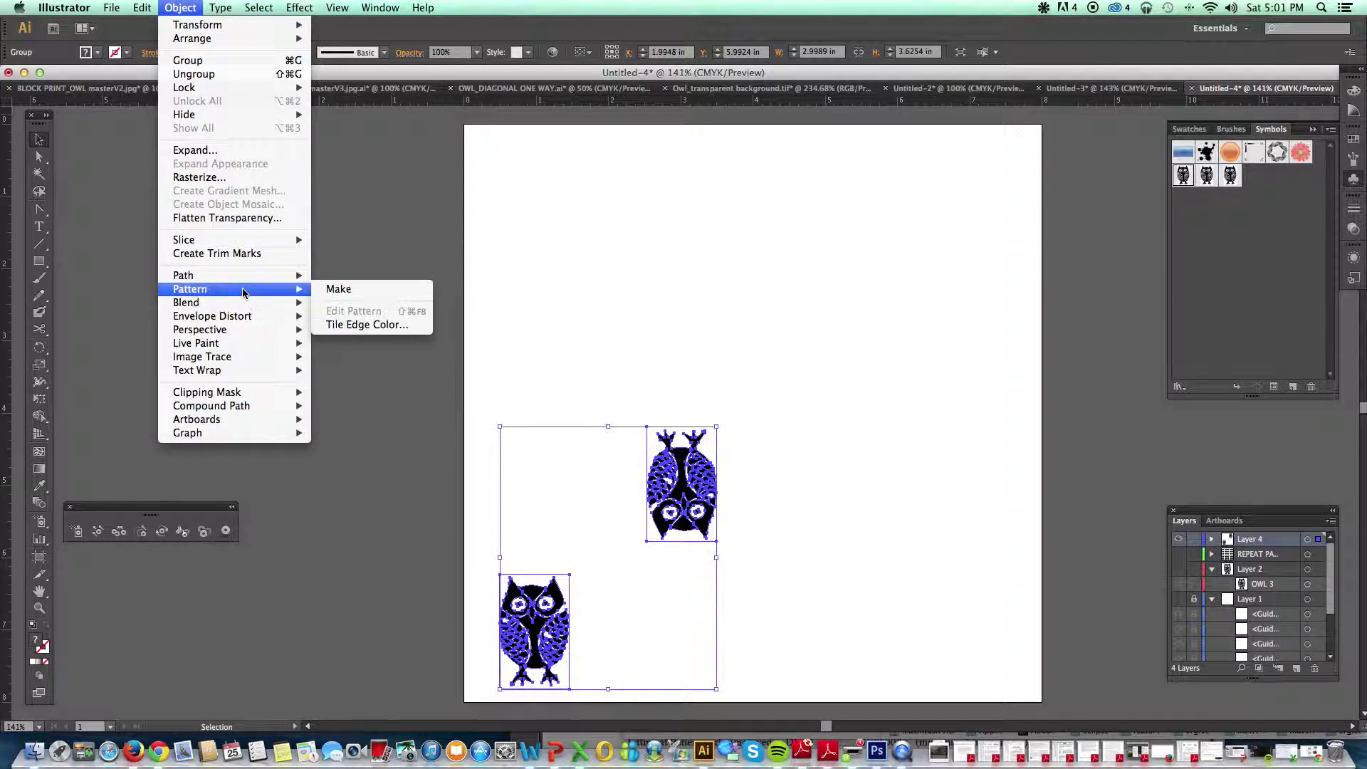
left_click(339, 290)
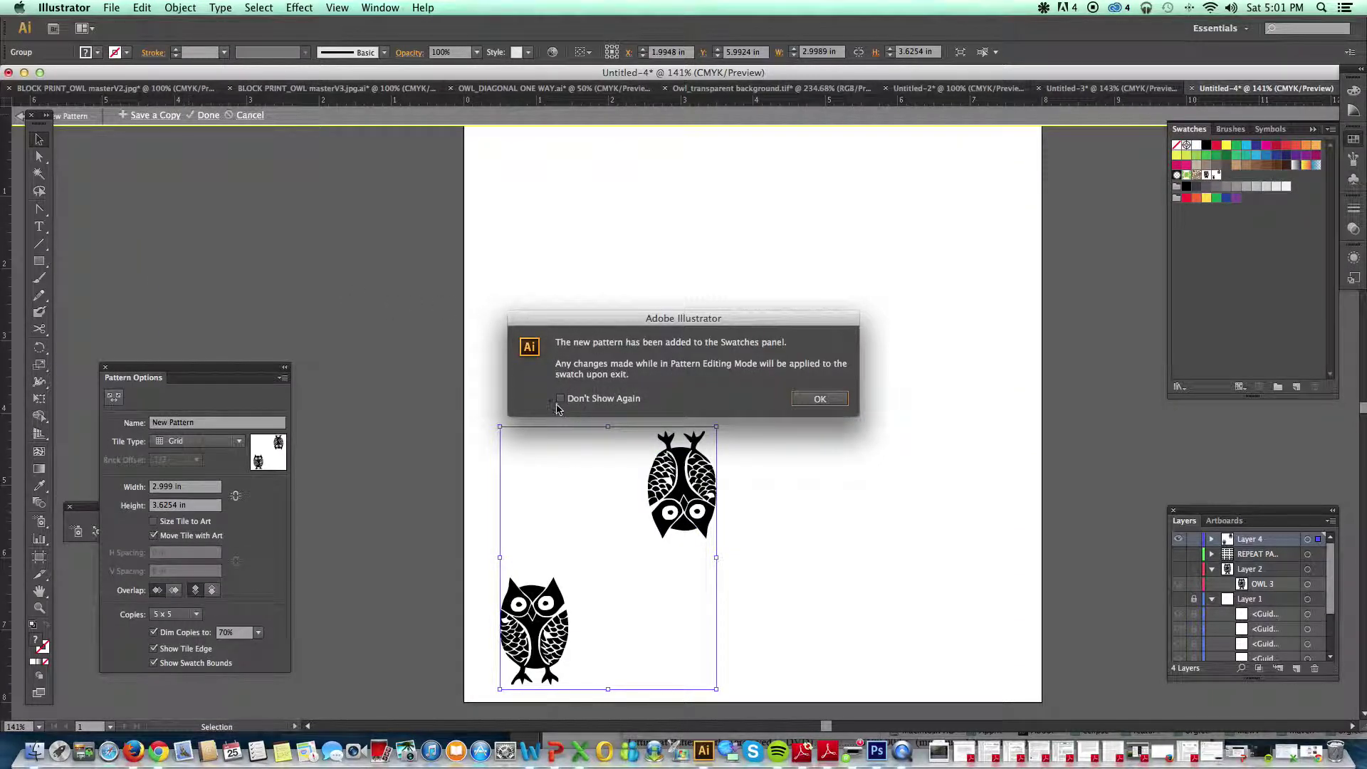
left_click_drag(556, 318, 132, 169)
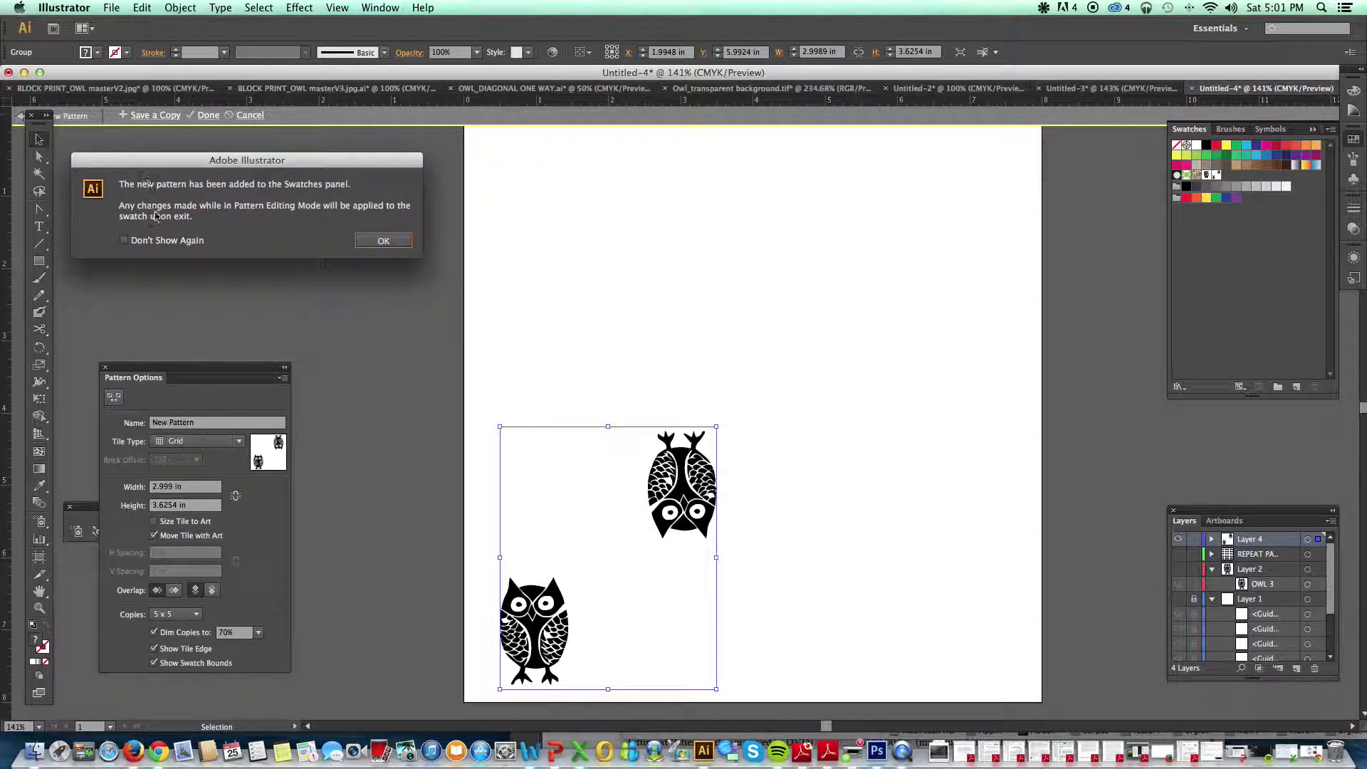
left_click(378, 241)
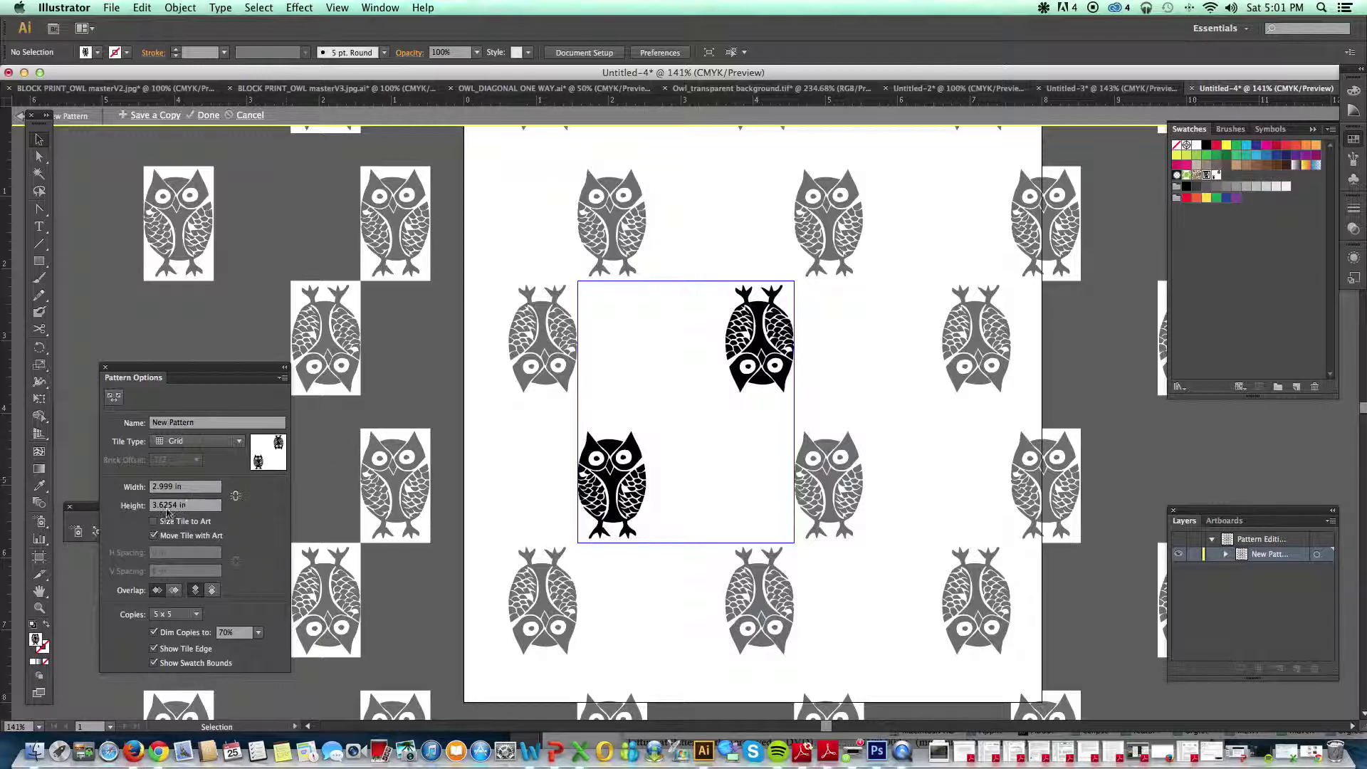
- Make the tile width match the 3.6254 in height, name the pattern 2 WAY REPEAT, and save it
left_click(204, 490)
triple_click(204, 486)
type("254")
left_click(204, 424)
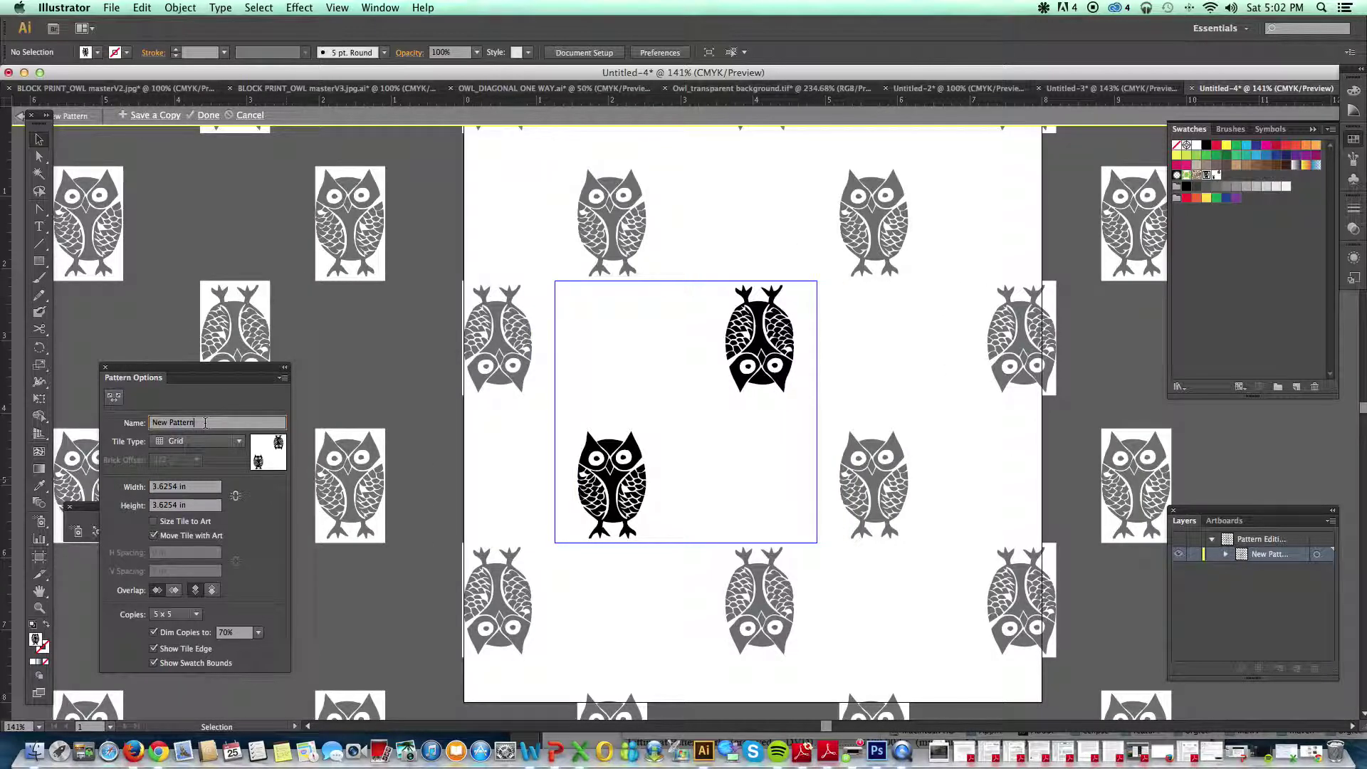
left_click_drag(204, 423, 156, 427)
type("2 WAY REPEAT")
left_click(209, 115)
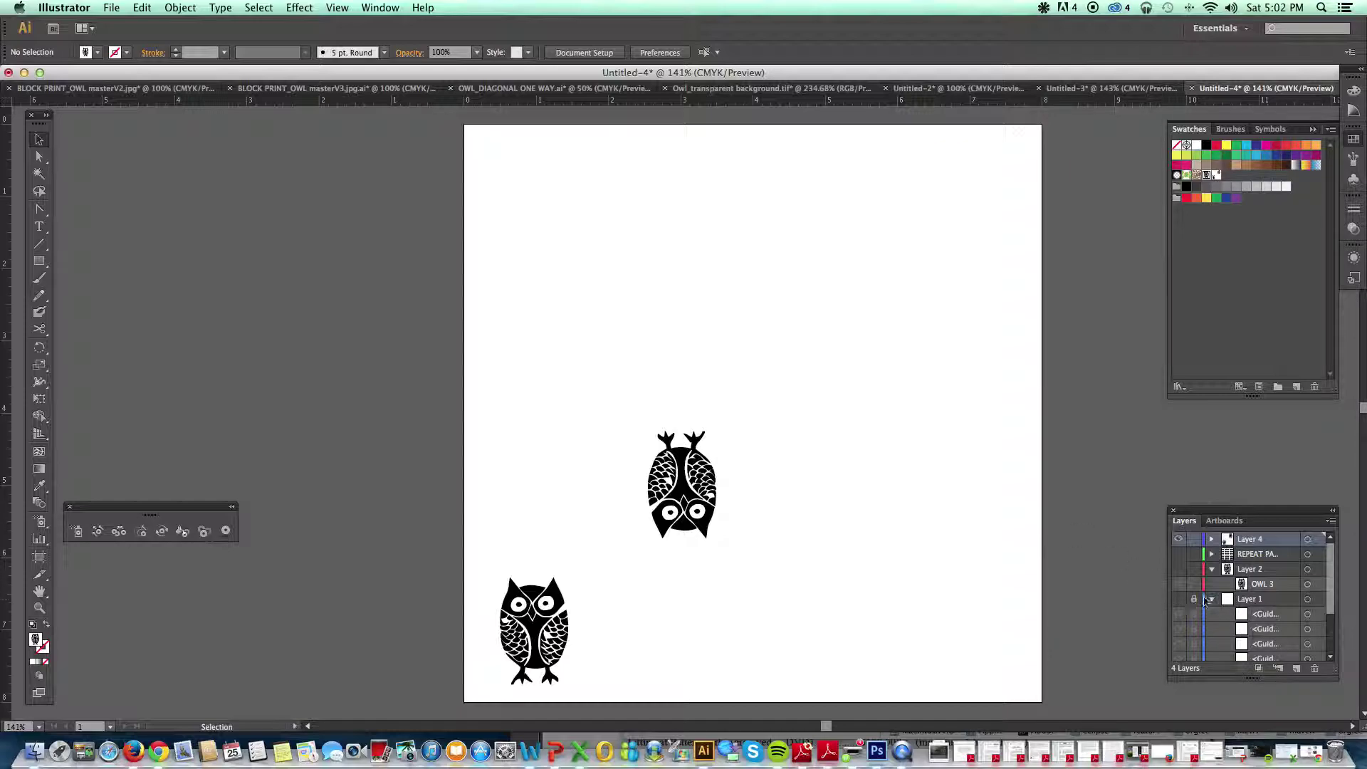
- Add a new layer and hide Layer 4 holding the original owls
left_click(1296, 668)
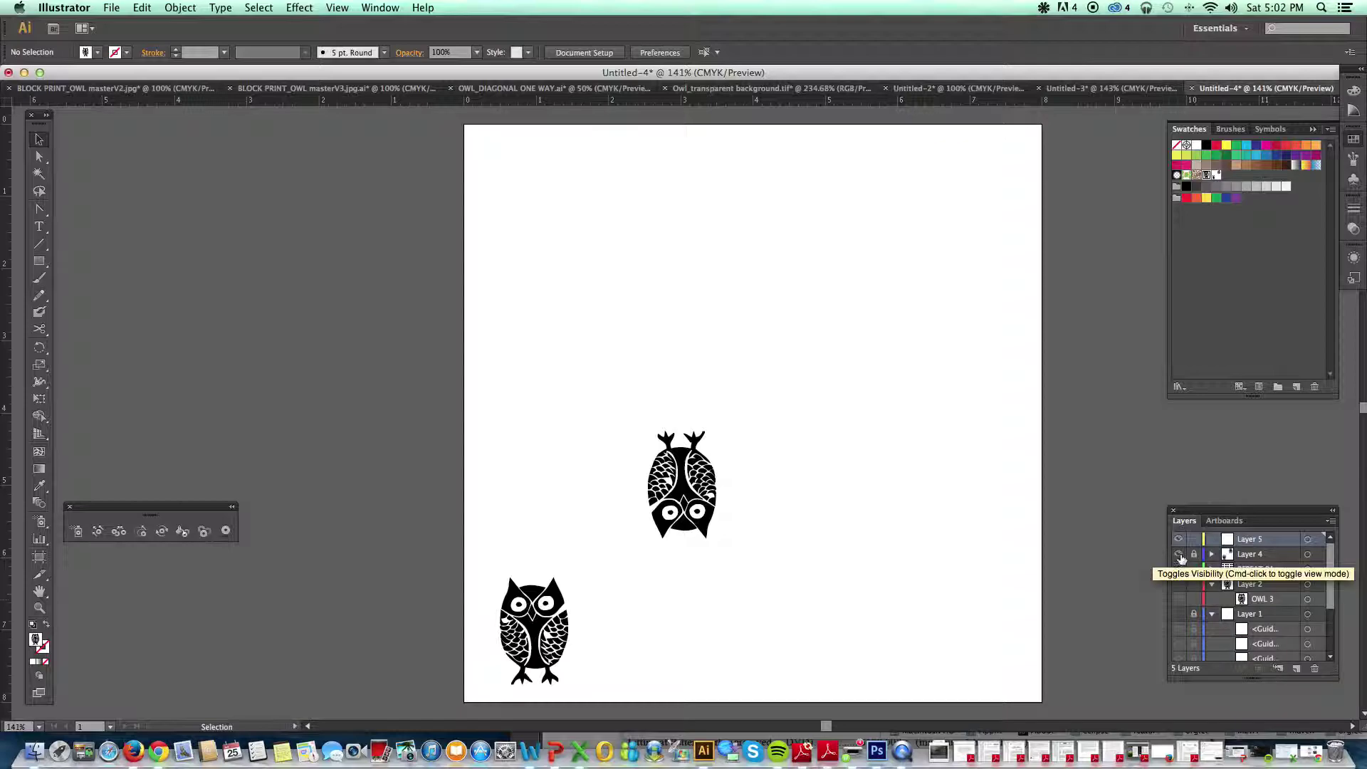
left_click(1180, 554)
left_click(1190, 555)
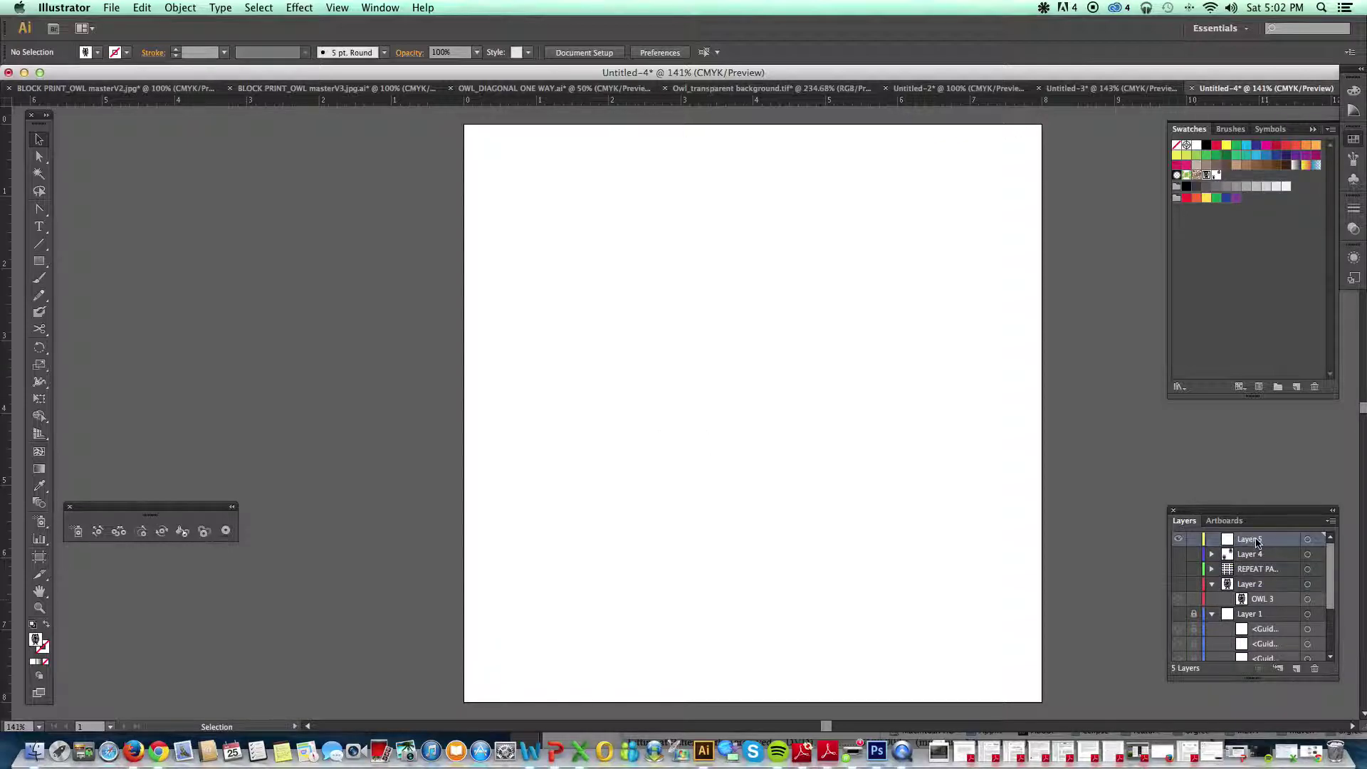
- Draw an 8 in × 8 in rectangle and align it to the artboard's top-left corner
left_click(40, 262)
left_click(495, 152)
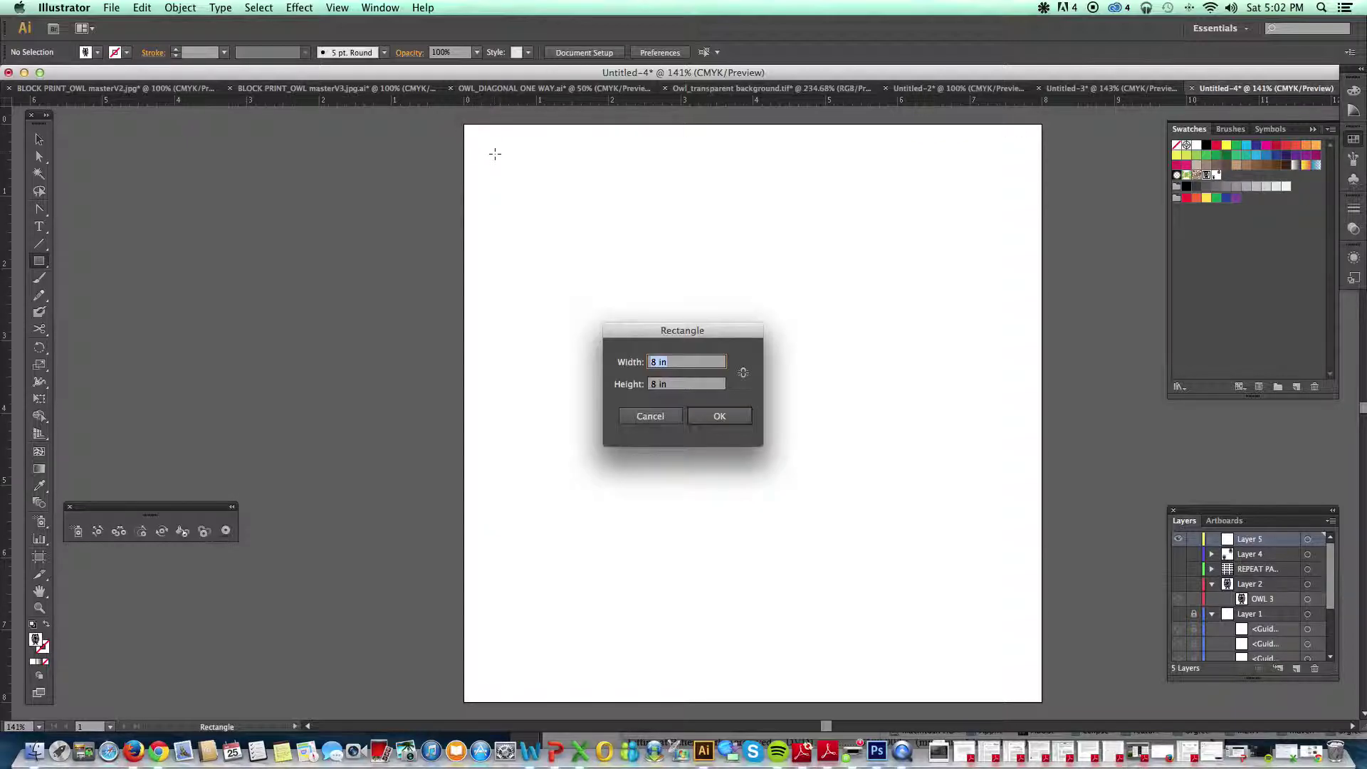
left_click(718, 418)
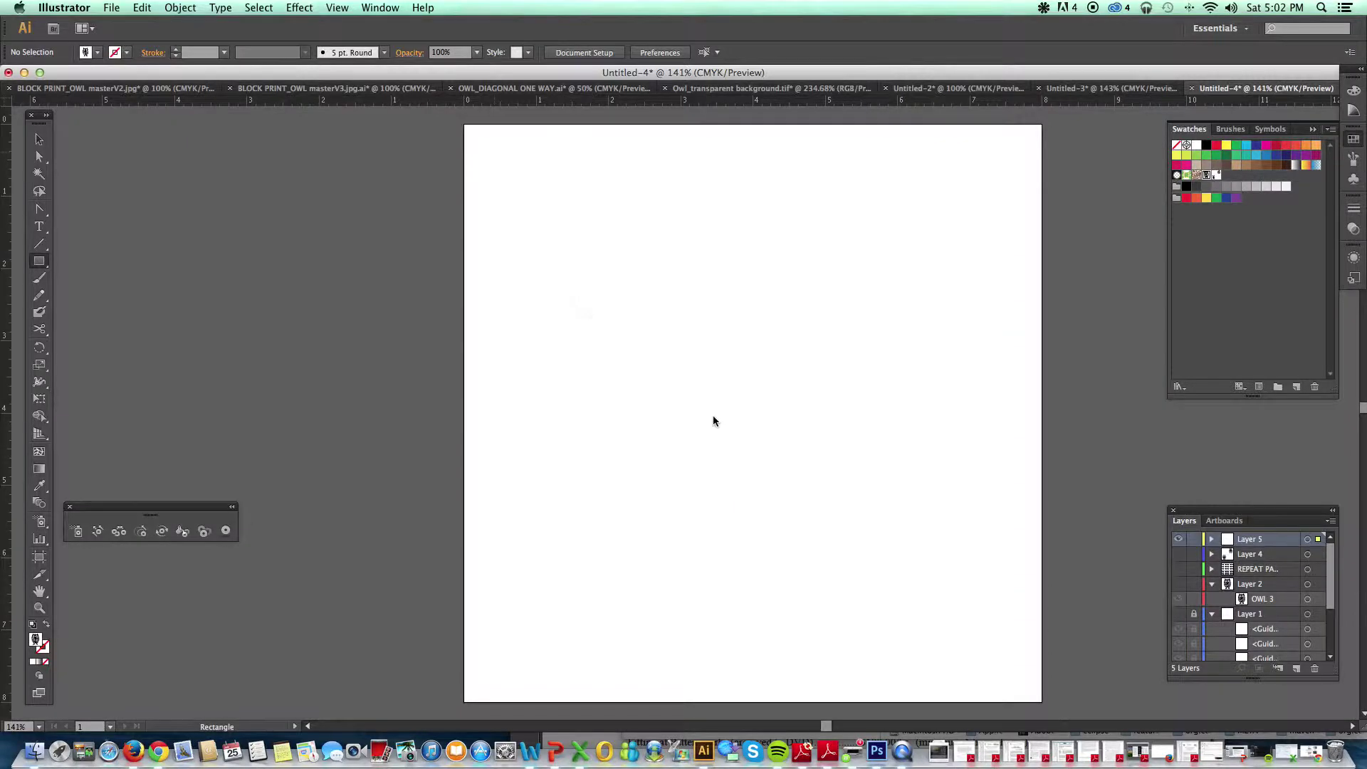
left_click(39, 139)
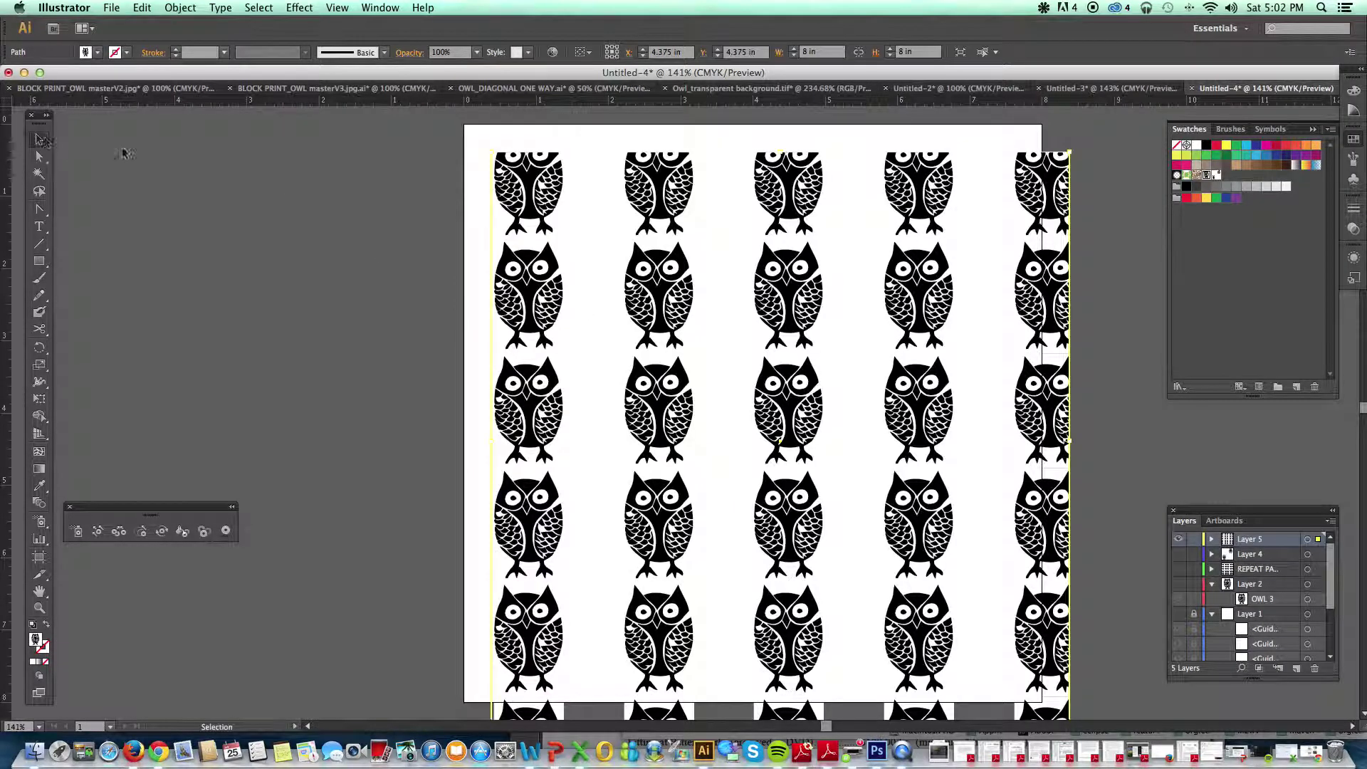
left_click_drag(533, 182, 510, 161)
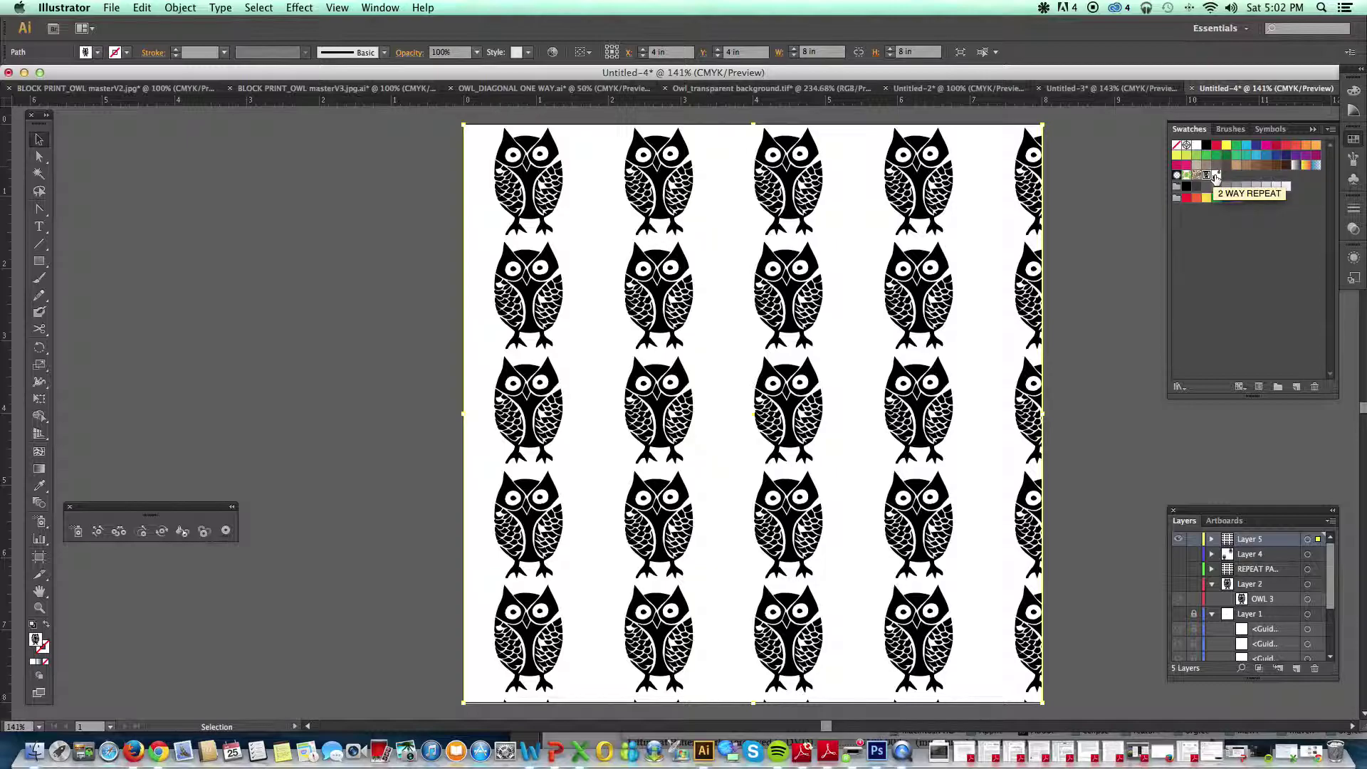
- Apply the 2 WAY REPEAT swatch as the rectangle's fill
left_click(1217, 178)
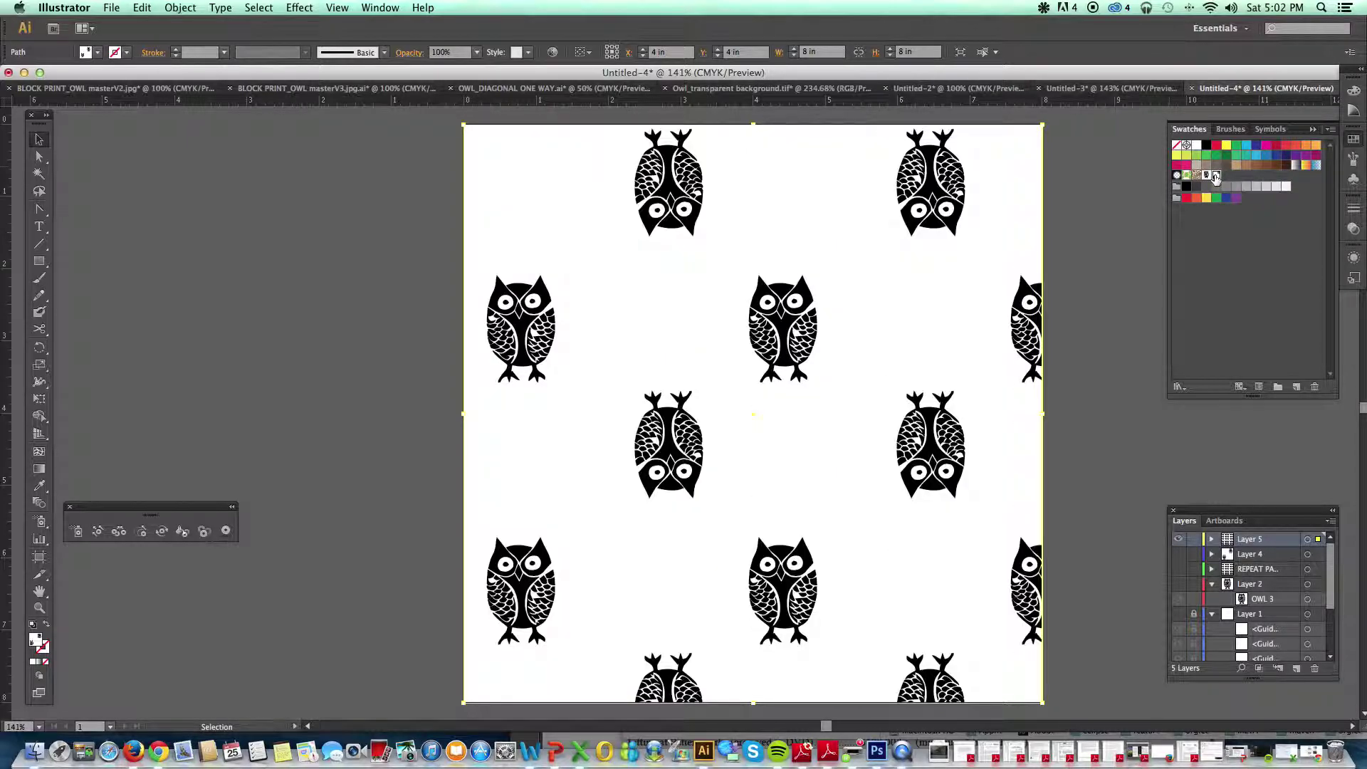